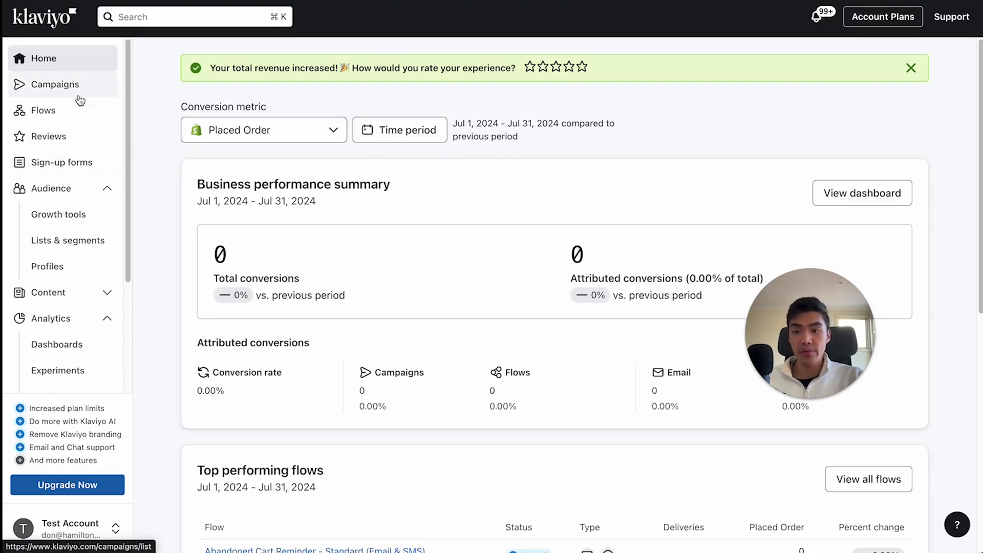
- Start a new sign-up form from the Black Friday deals popup template
left_click(104, 170)
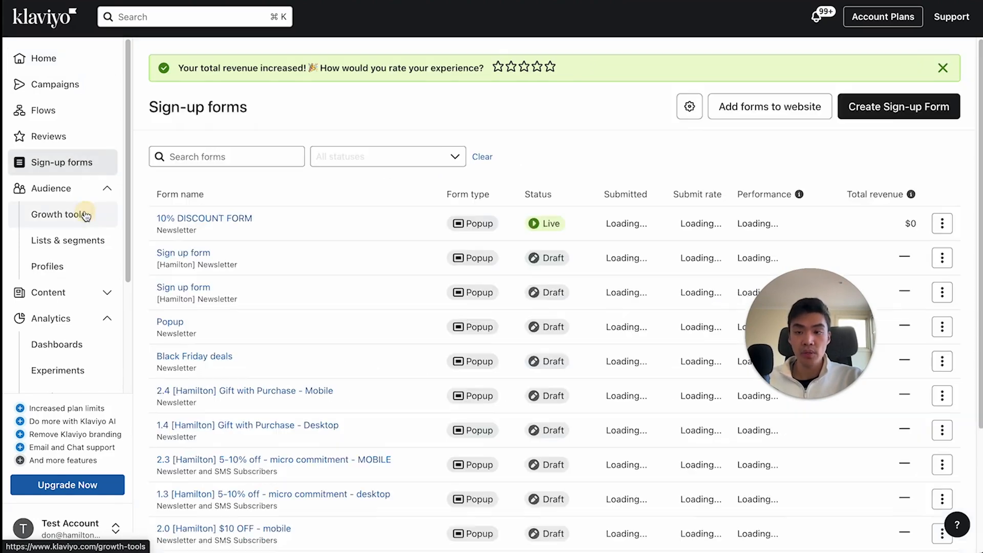
left_click(919, 111)
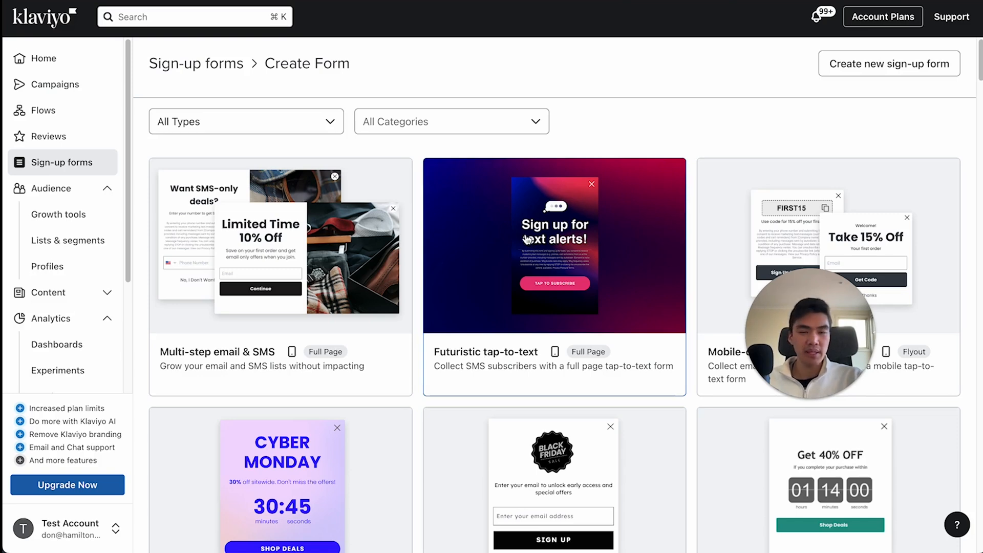
scroll(525, 230, "down", 3)
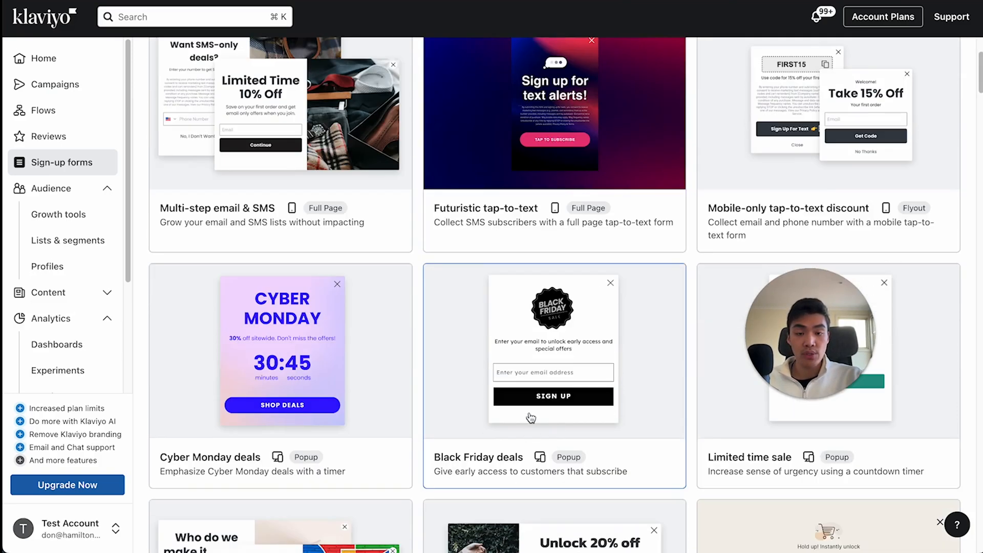
scroll(592, 367, "down", 1)
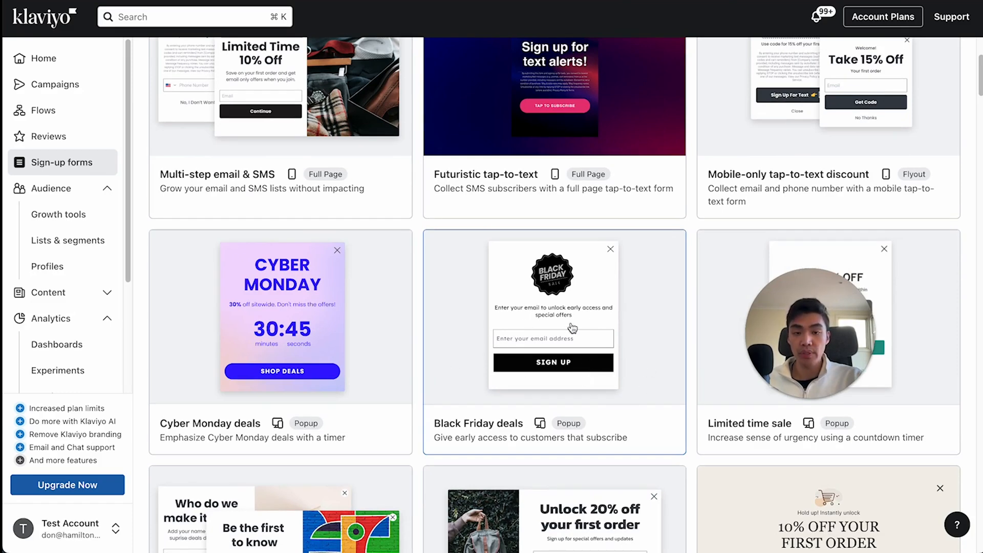
left_click(615, 325)
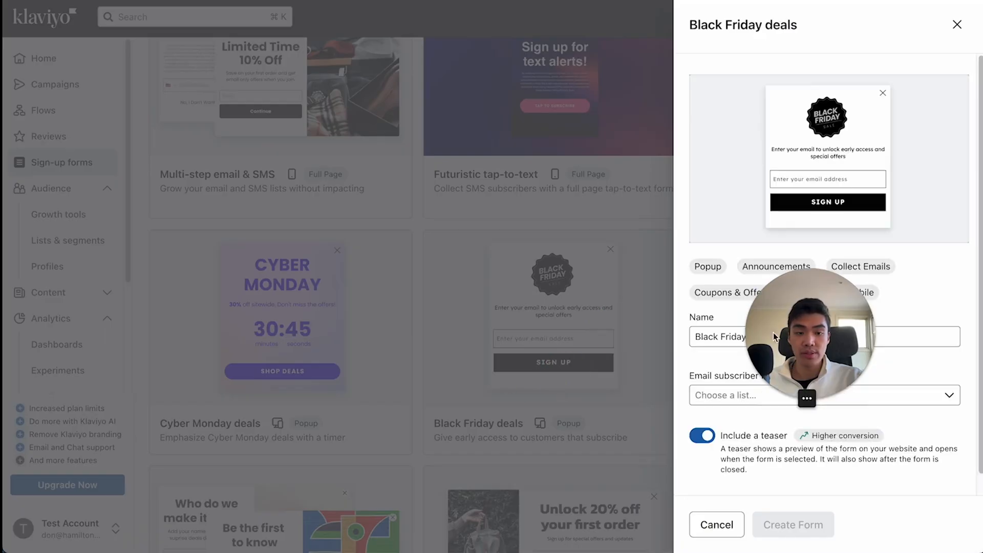
- Name the form "Pop up form", assign it to the [Hamilton] Newsletter list with the teaser included, and create it
double_click(782, 333)
triple_click(783, 333)
type("Pop up")
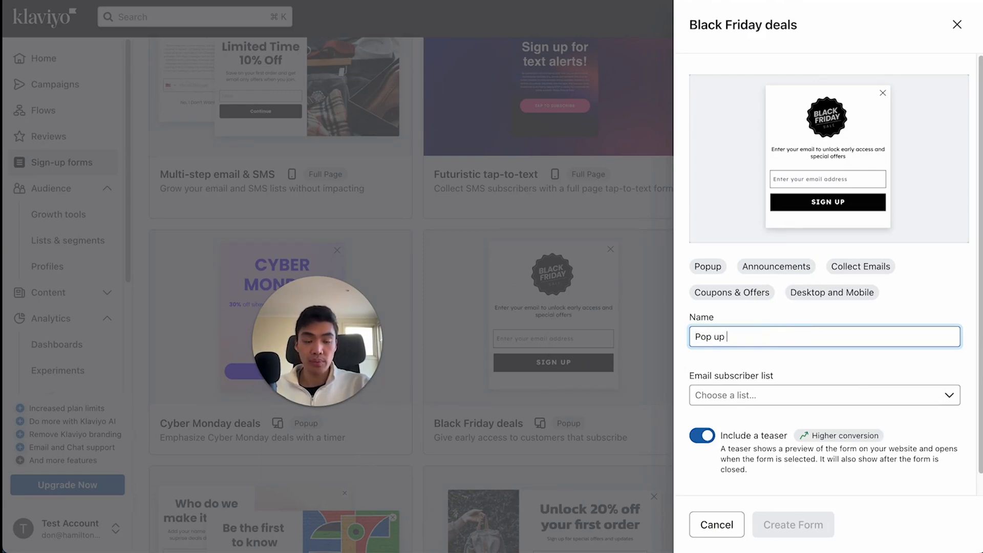
type(" form")
left_click(766, 397)
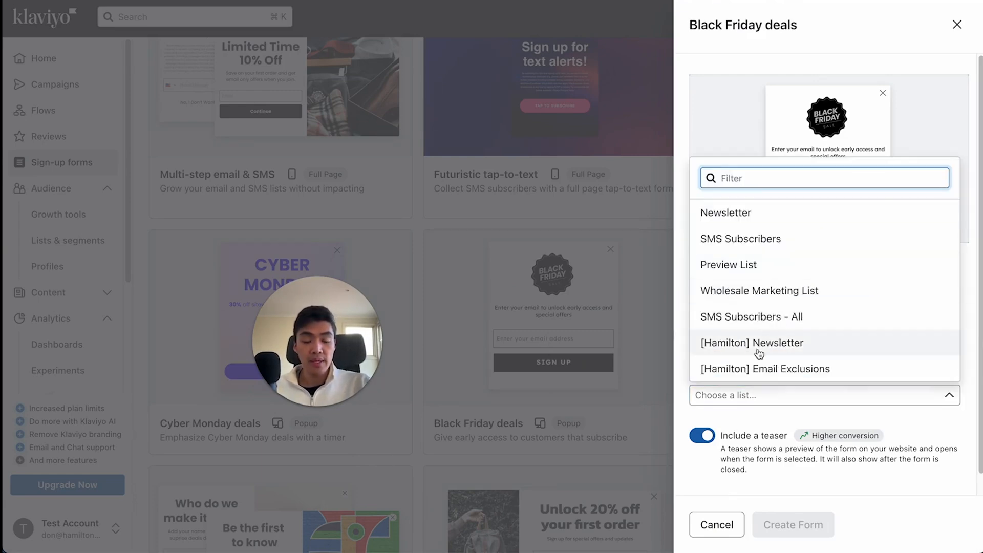
left_click(761, 351)
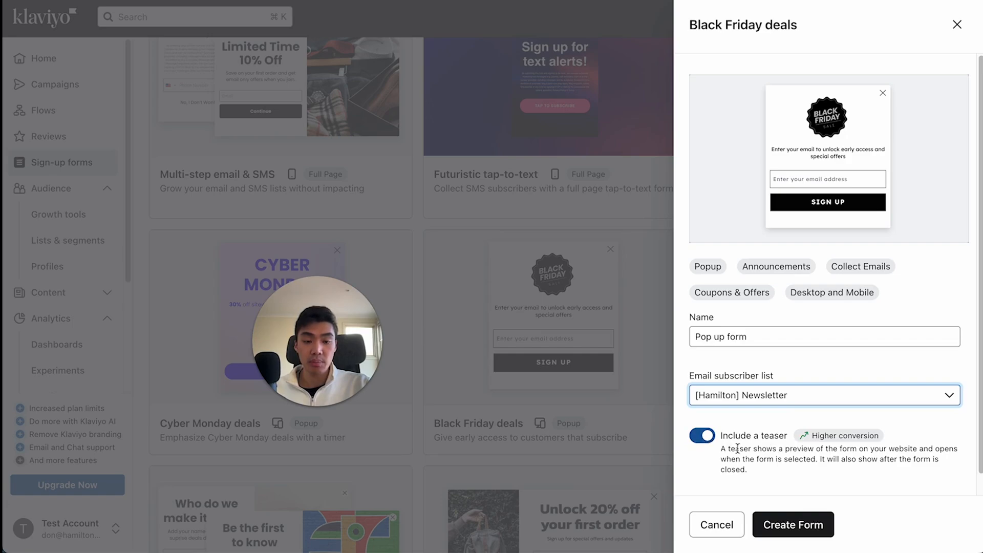
left_click(783, 518)
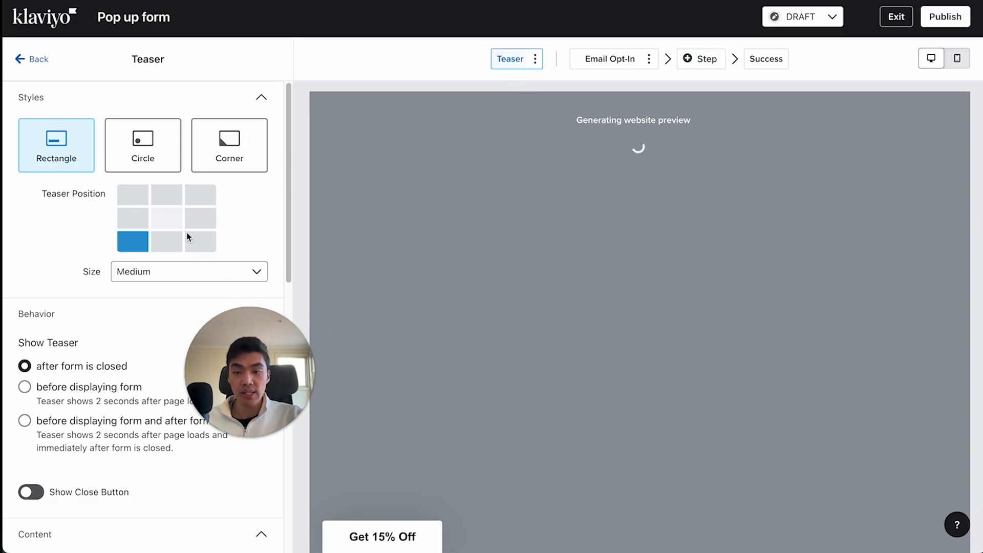
- Place the rectangle teaser at the middle of the website's left edge
left_click(133, 219)
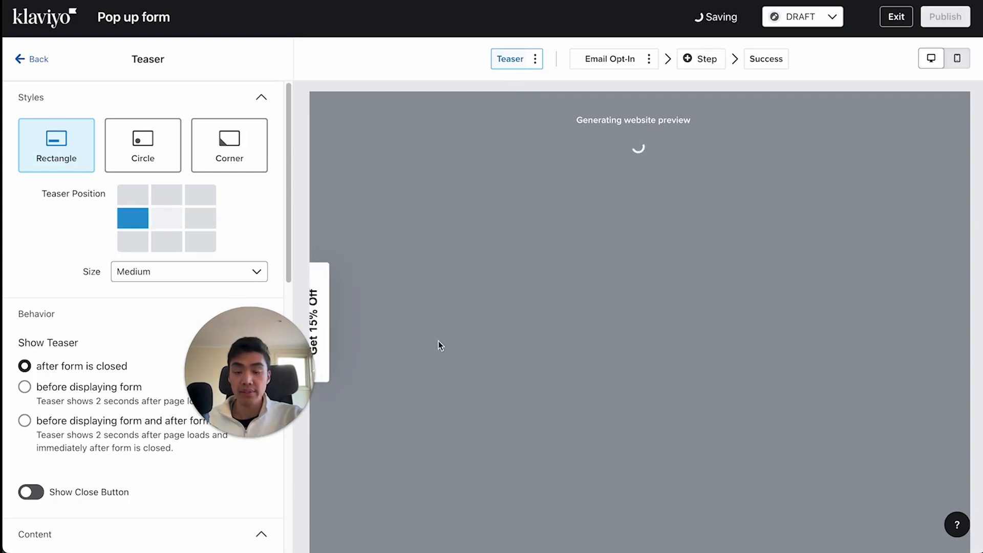
left_click(125, 249)
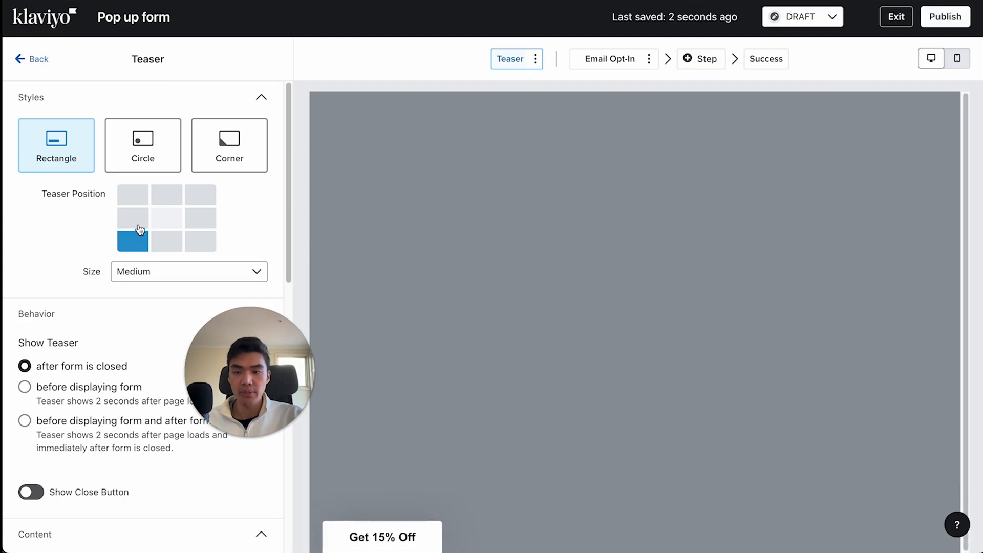
left_click(138, 221)
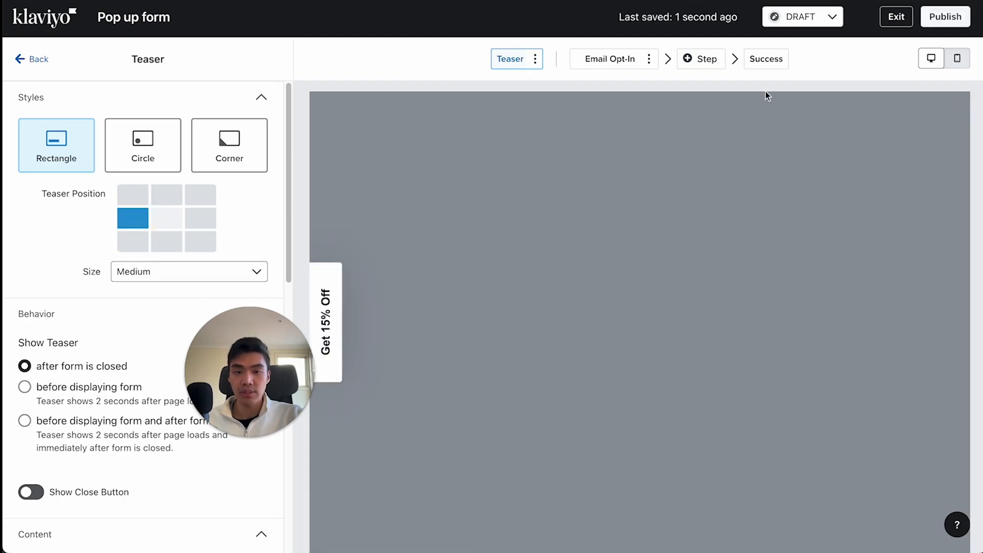
- Examine the Email Opt-In step's form styles and the settings of its image, text, email input and button blocks
left_click(617, 61)
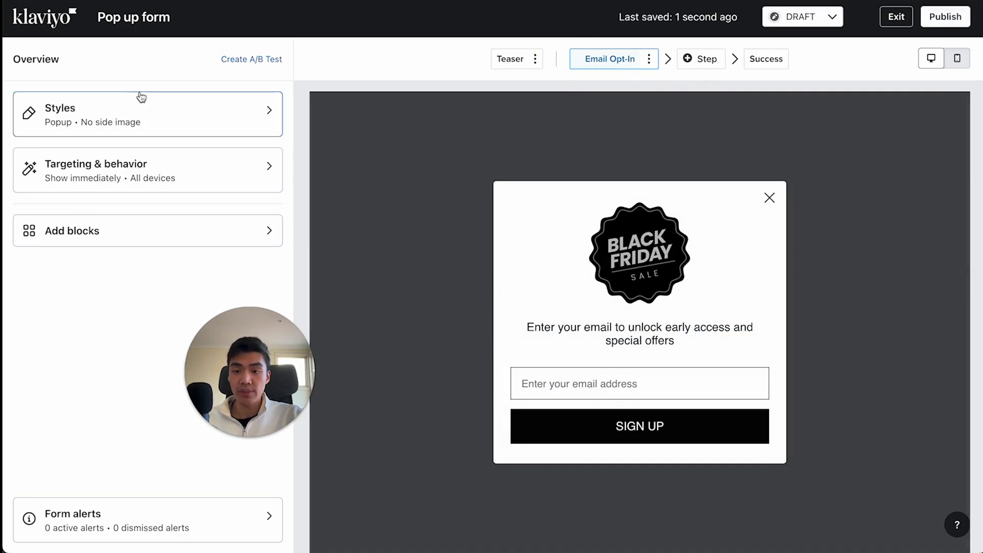
left_click(158, 125)
scroll(158, 263, "down", 5)
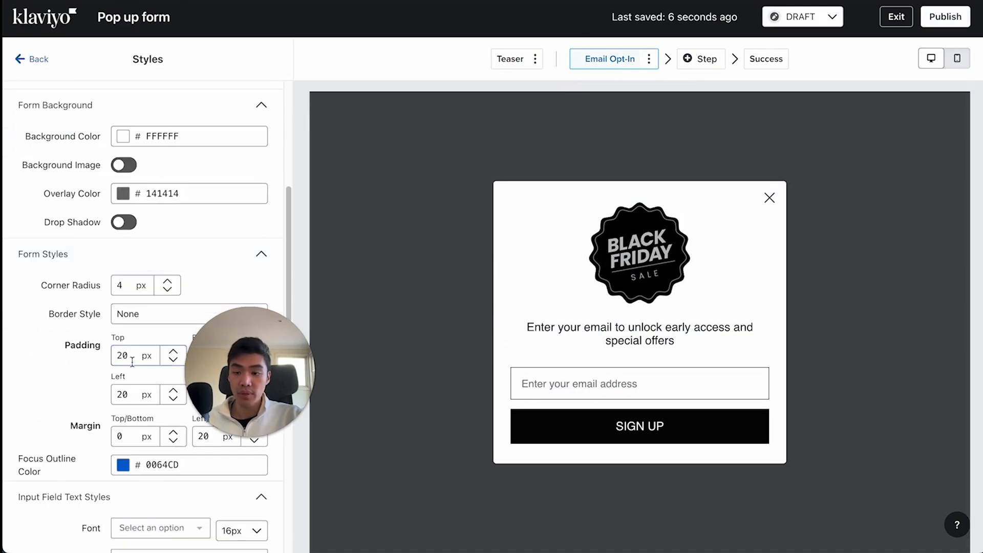
scroll(133, 349, "down", 1)
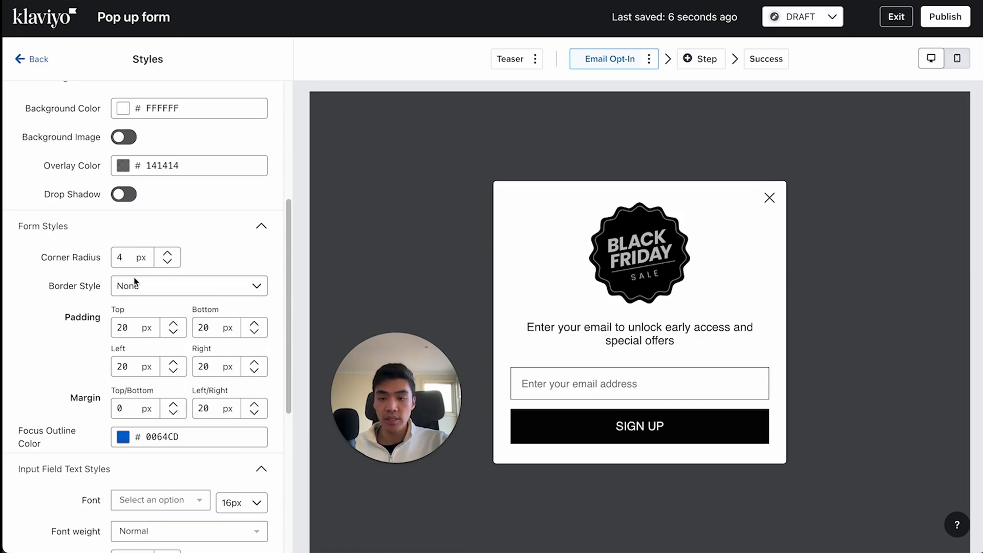
scroll(193, 302, "up", 5)
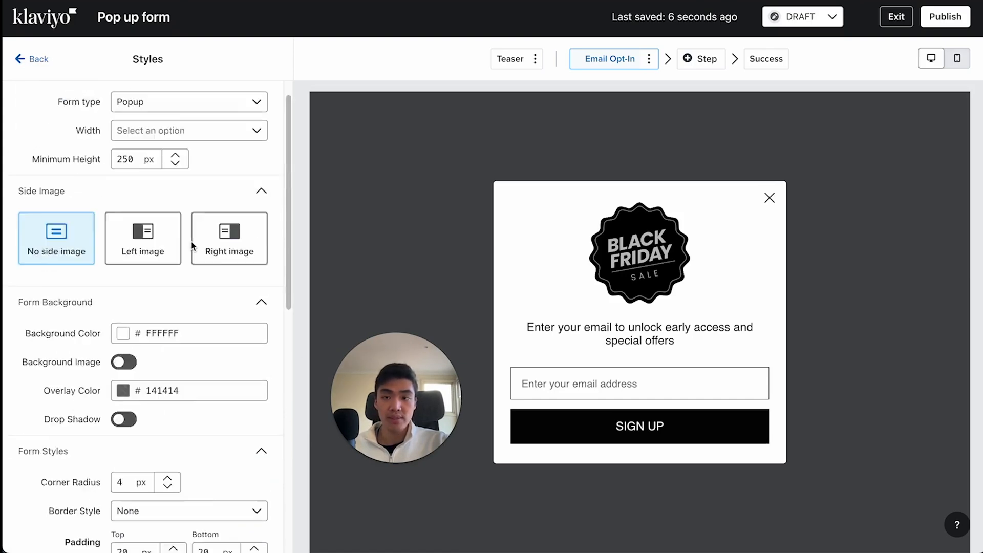
left_click(31, 59)
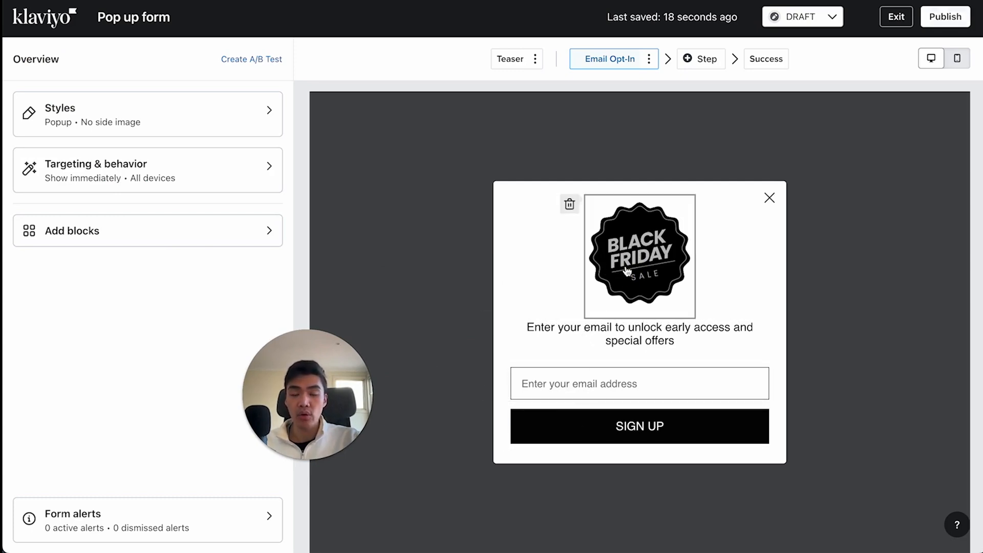
left_click(655, 264)
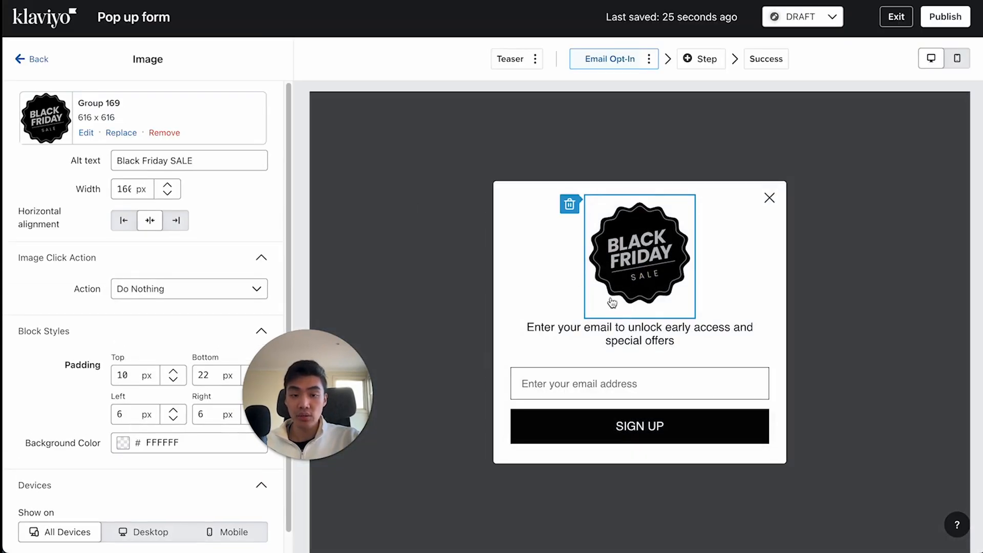
left_click(619, 336)
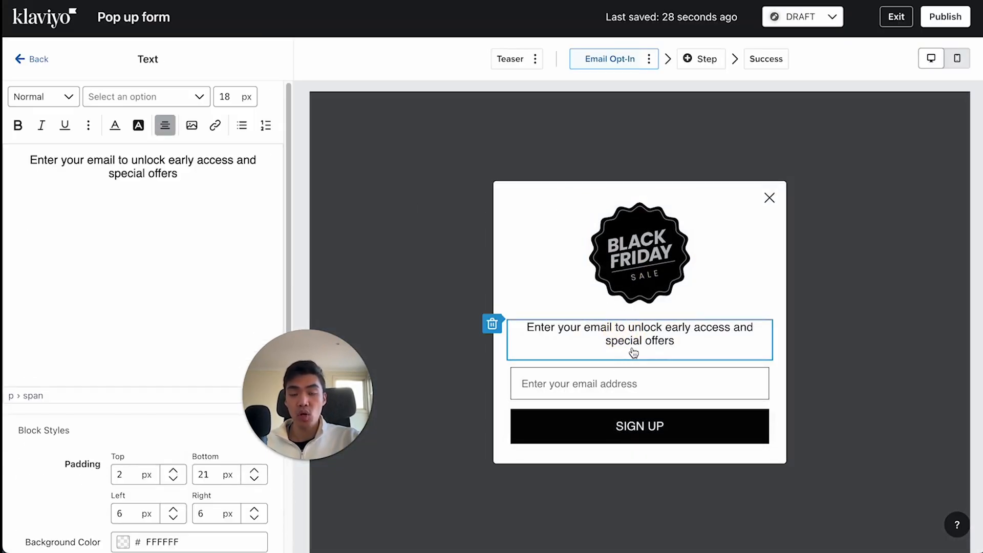
left_click(619, 386)
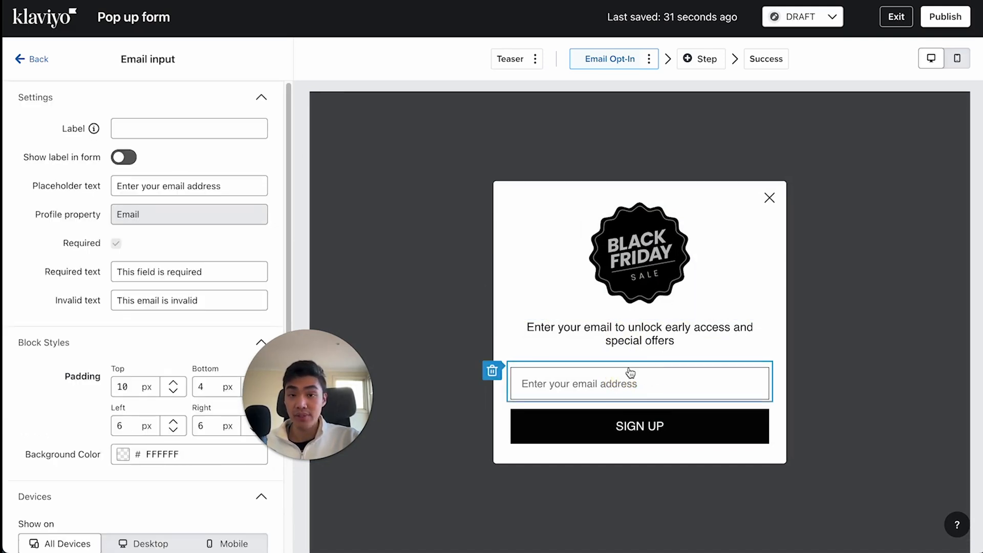
left_click(621, 425)
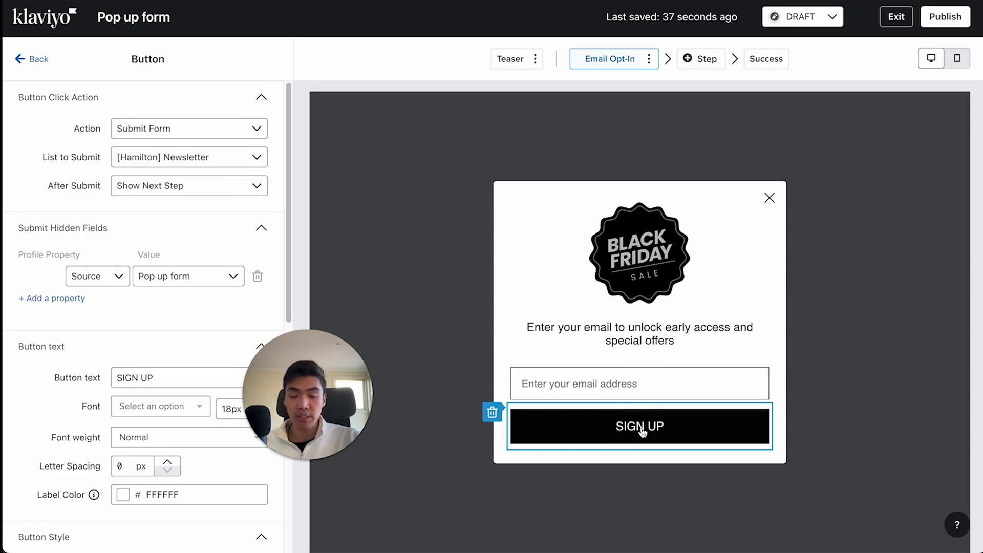
- Replace the Black Friday badge image with the LOGO image from the library and set its width to 100 px
left_click(639, 253)
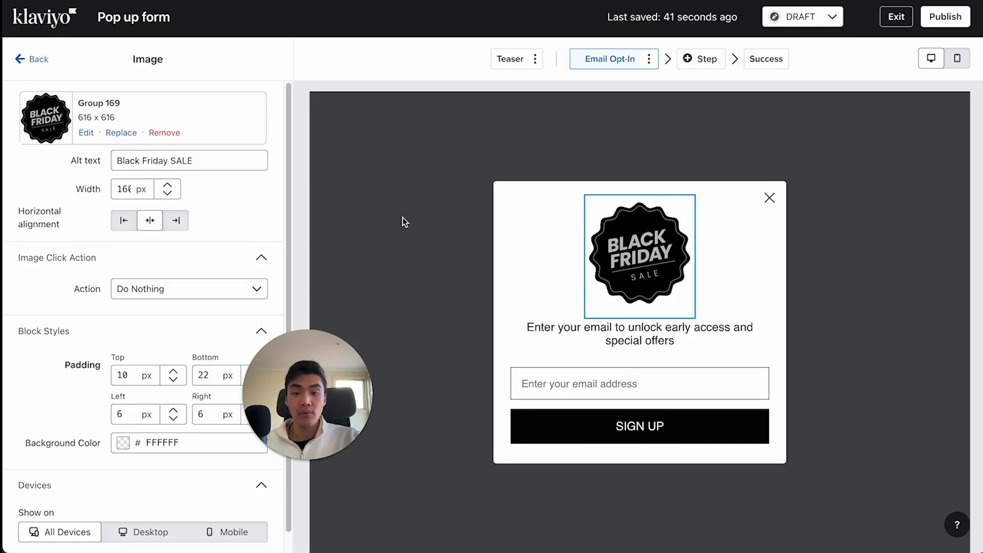
left_click(116, 132)
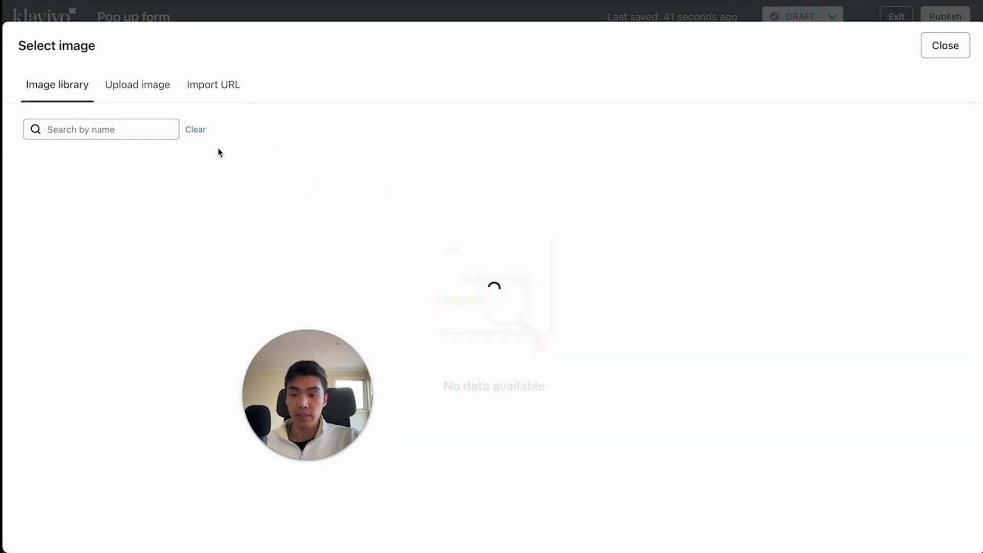
left_click(921, 207)
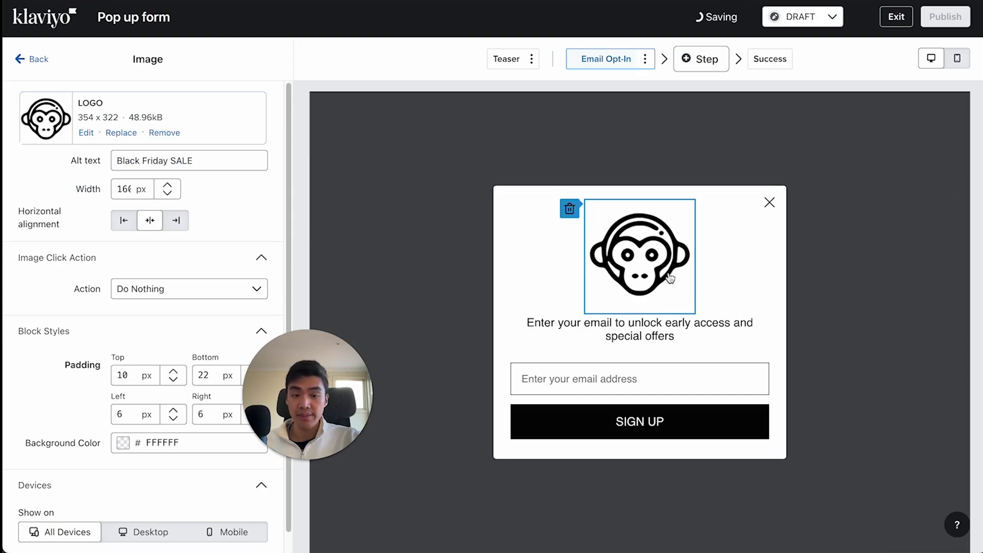
left_click(124, 189)
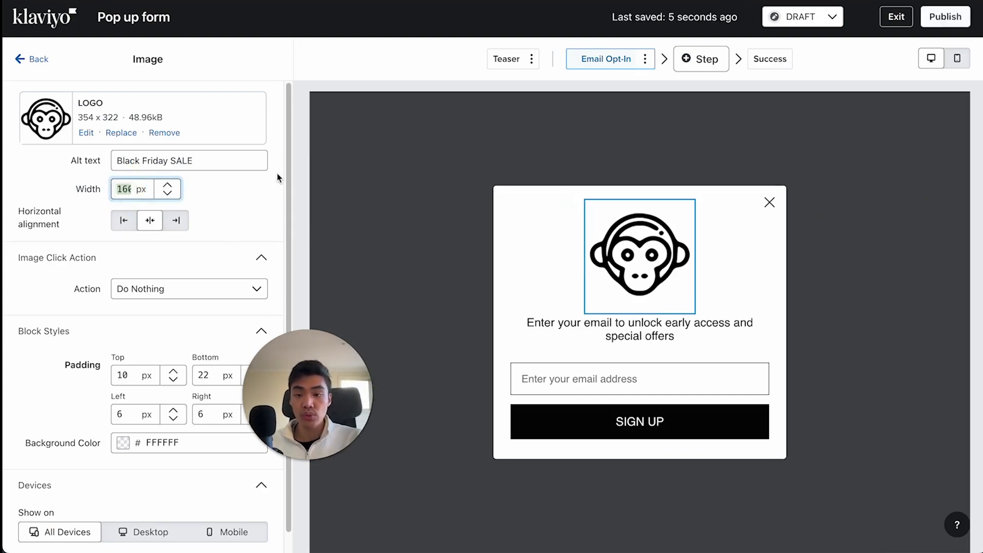
type("100")
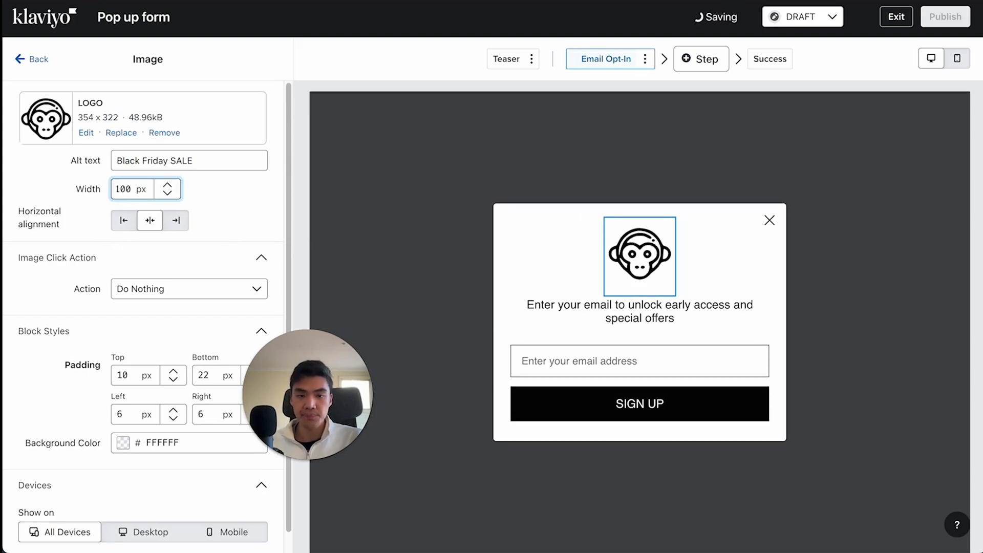
- Replace the text above the email input with "GET 10% OFF"
left_click(552, 336)
left_click_drag(192, 174, 8, 146)
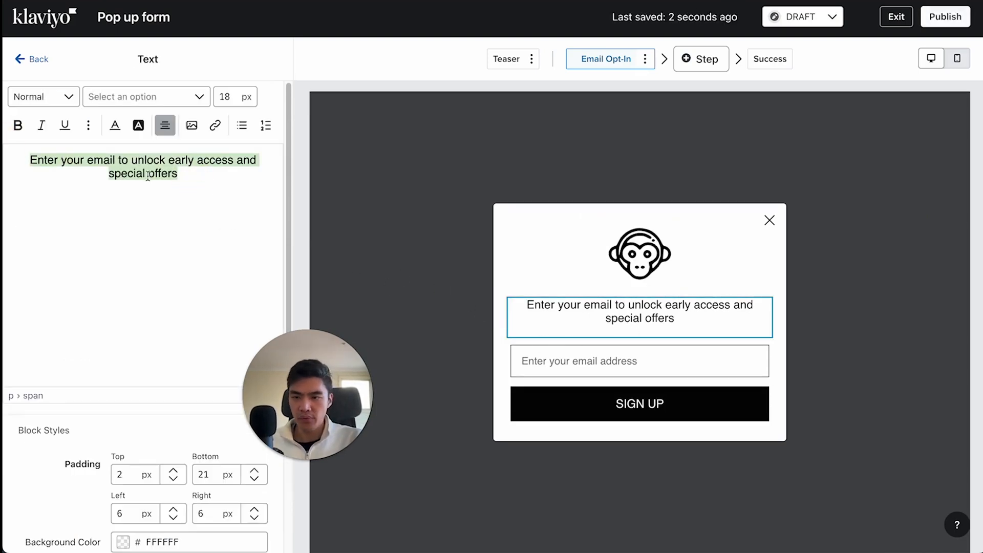
type("GET 10% OFF")
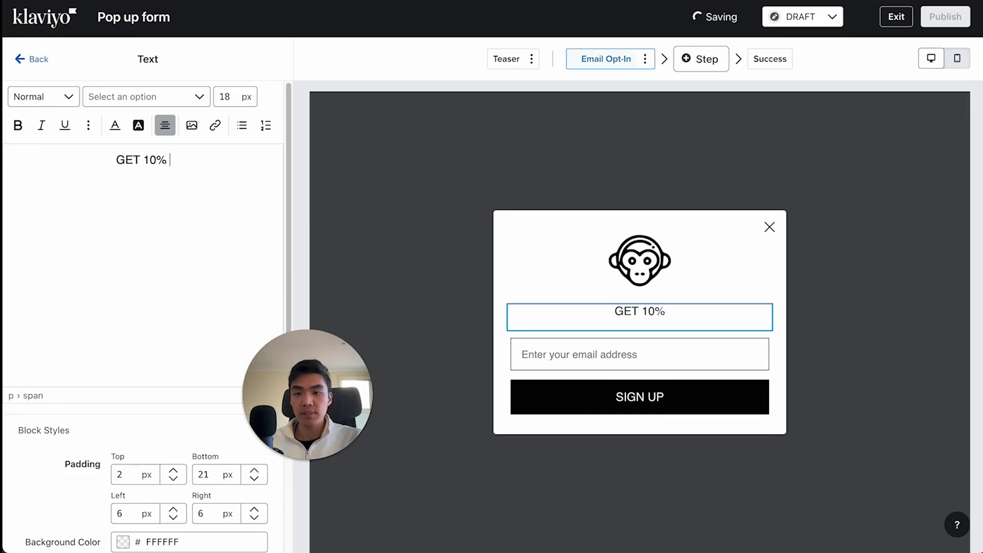
left_click(660, 350)
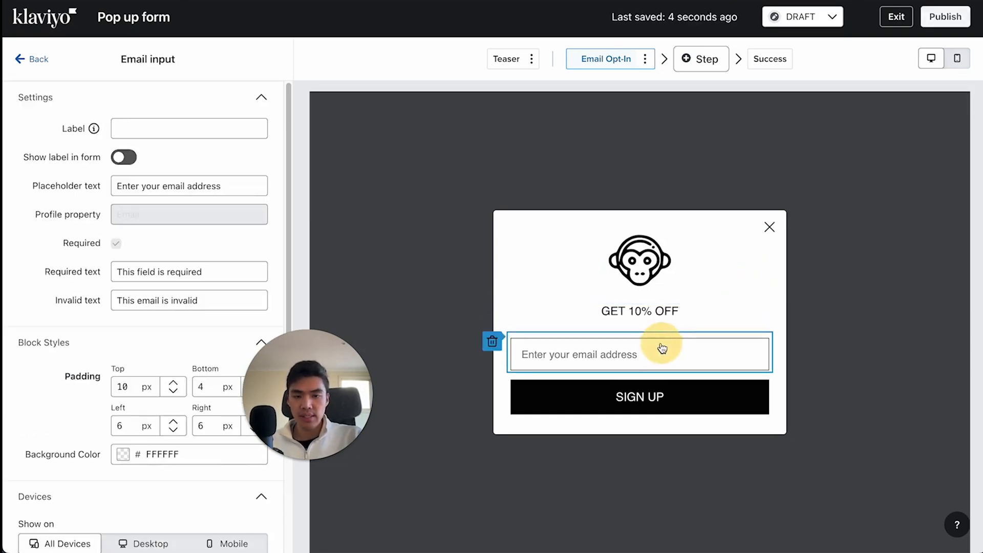
- Format the "GET 10% OFF" text at 50 px and bold
left_click(640, 318)
left_click(125, 162)
triple_click(124, 161)
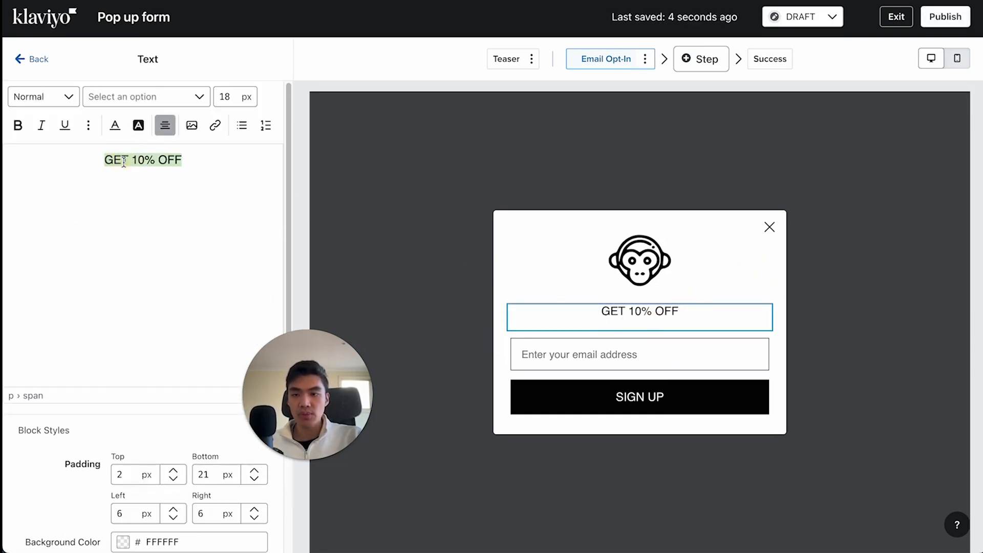
left_click(226, 95)
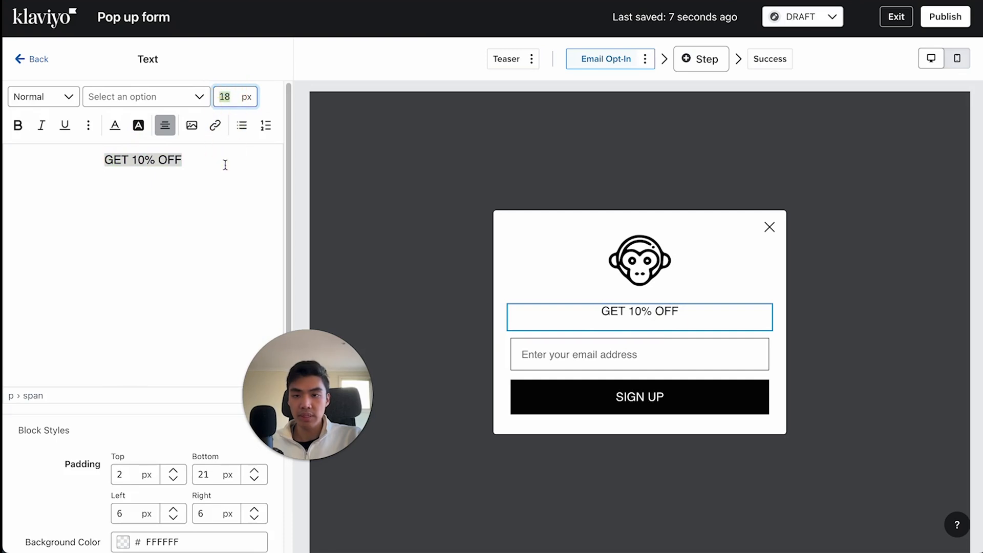
type("50")
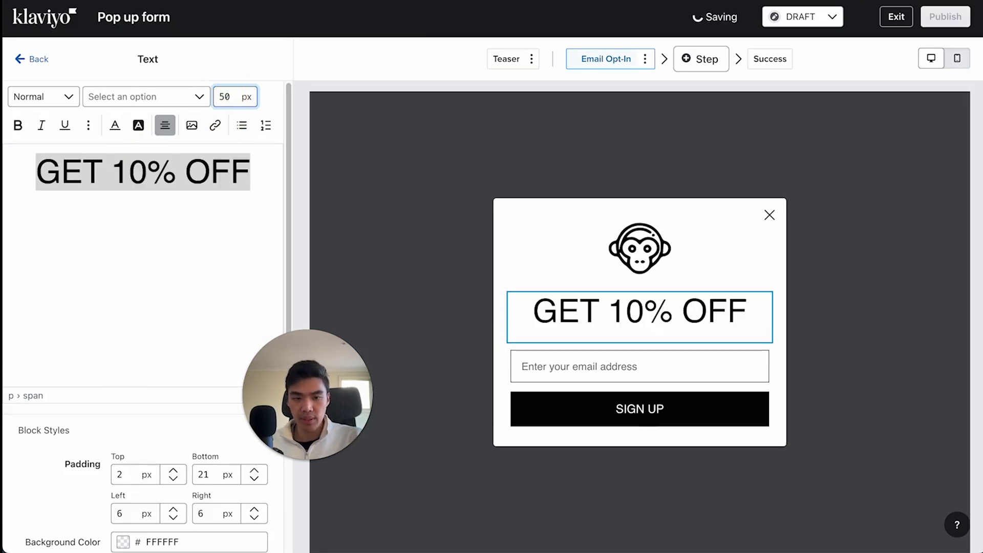
key("ctrl+b")
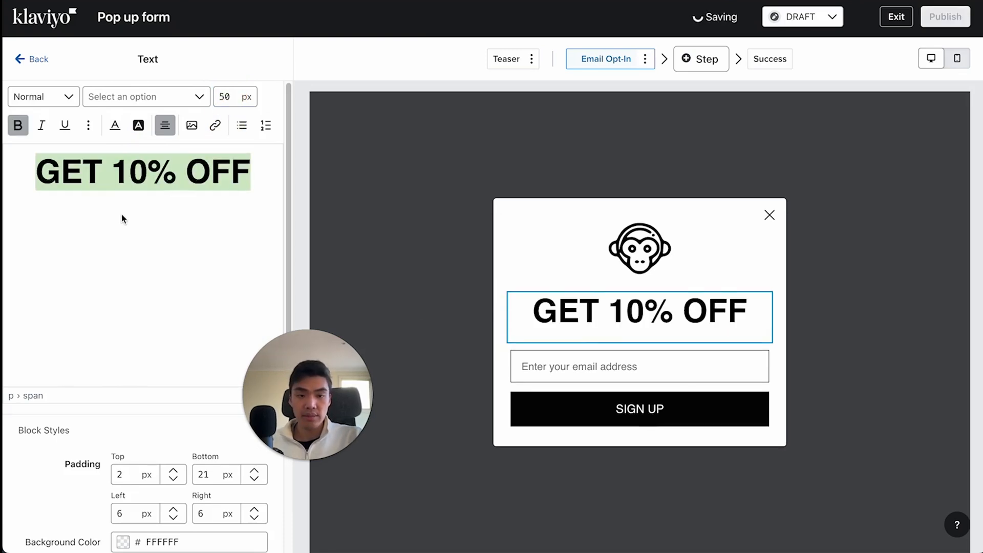
left_click(251, 183)
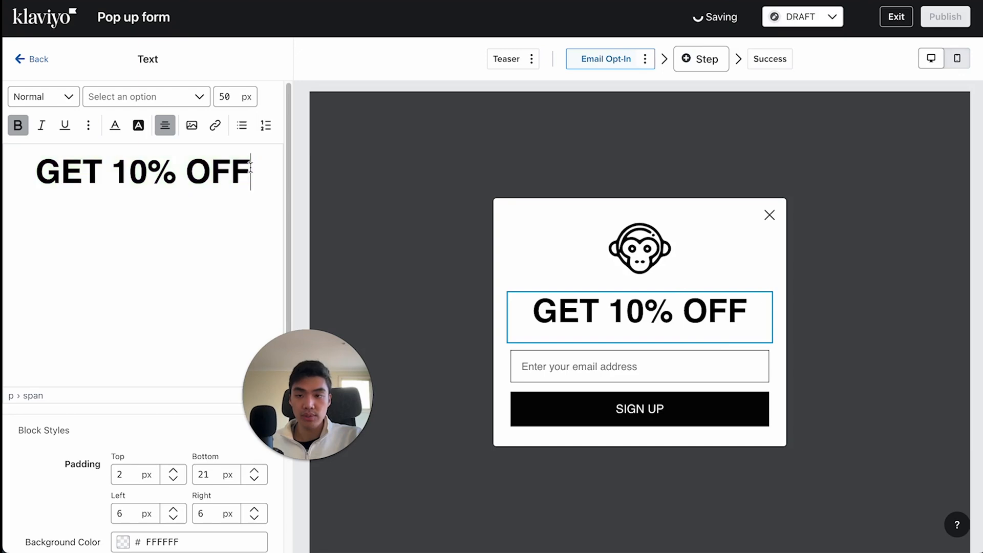
- Change the font of the "GET 10% OFF" heading to Lato Normal 400 and make it bold again
left_click(139, 97)
scroll(141, 263, "down", 2)
scroll(141, 262, "down", 5)
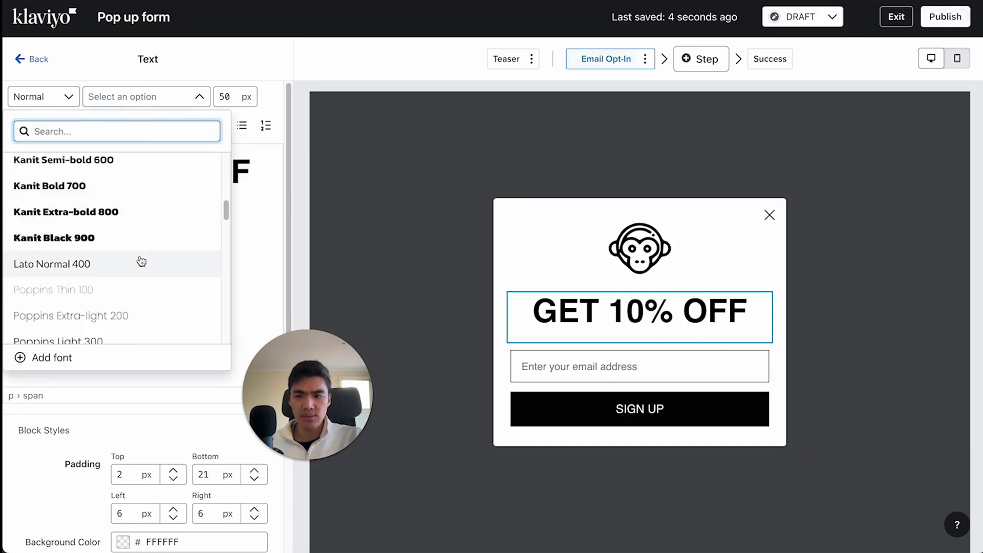
left_click(119, 261)
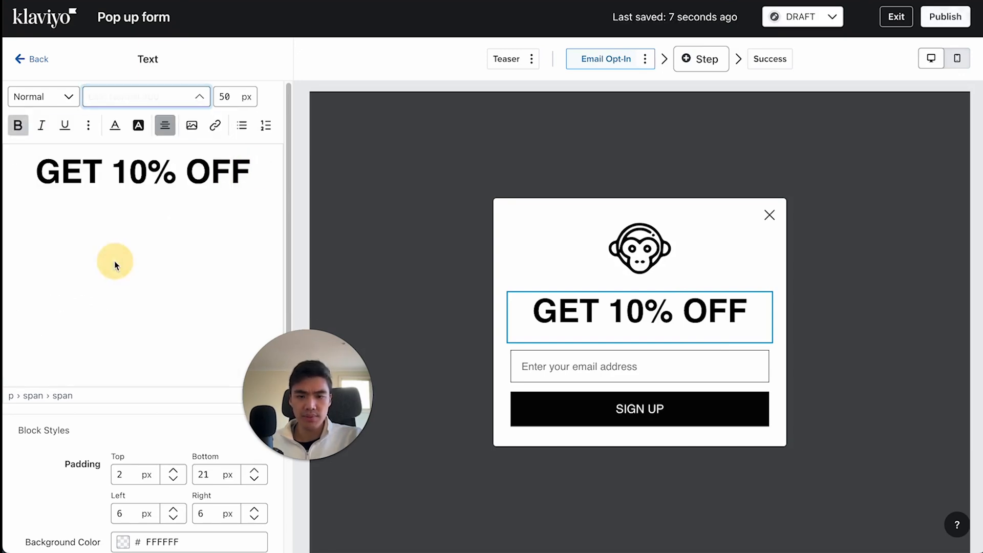
triple_click(137, 177)
key("ctrl+b")
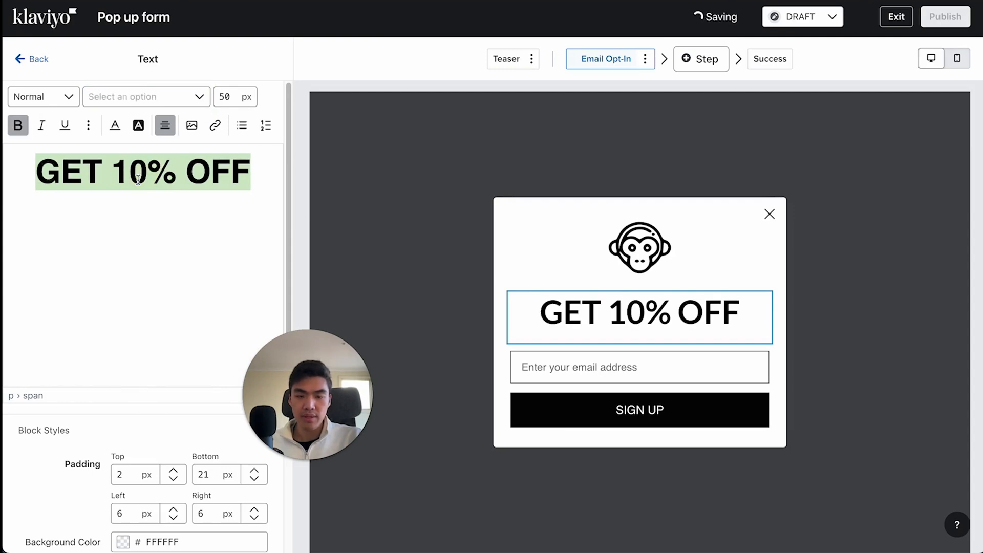
left_click(423, 217)
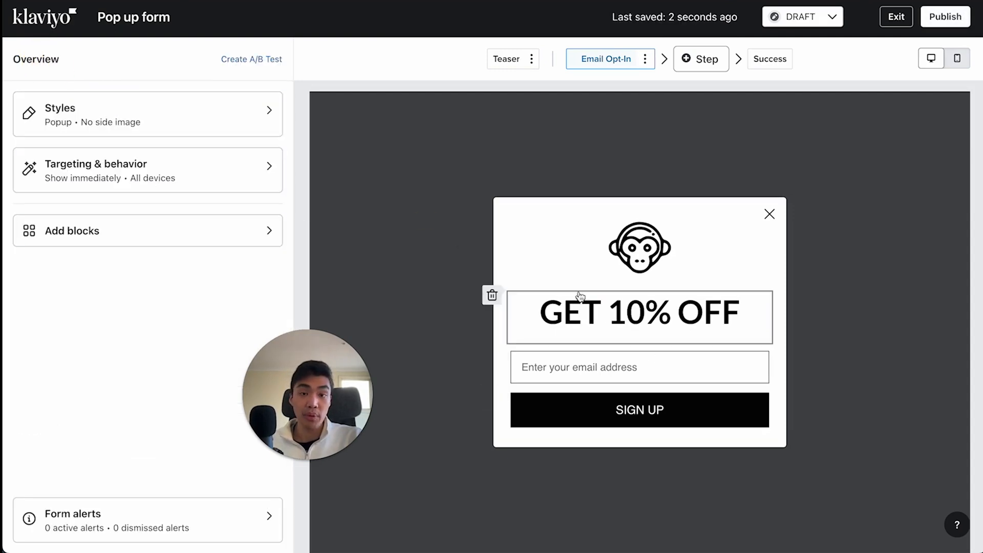
- Add a text block between the "GET 10% OFF" heading and the email input
left_click(124, 229)
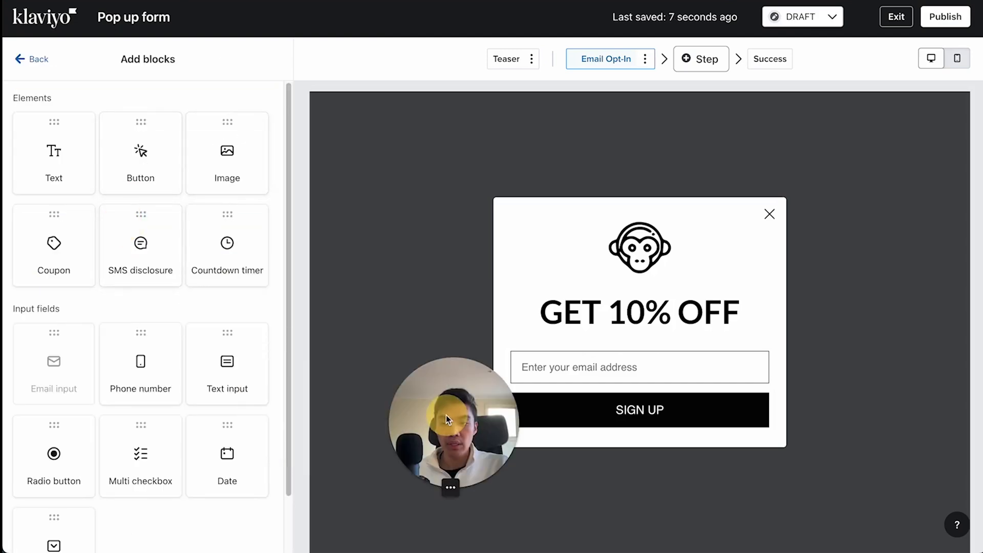
left_click(56, 123)
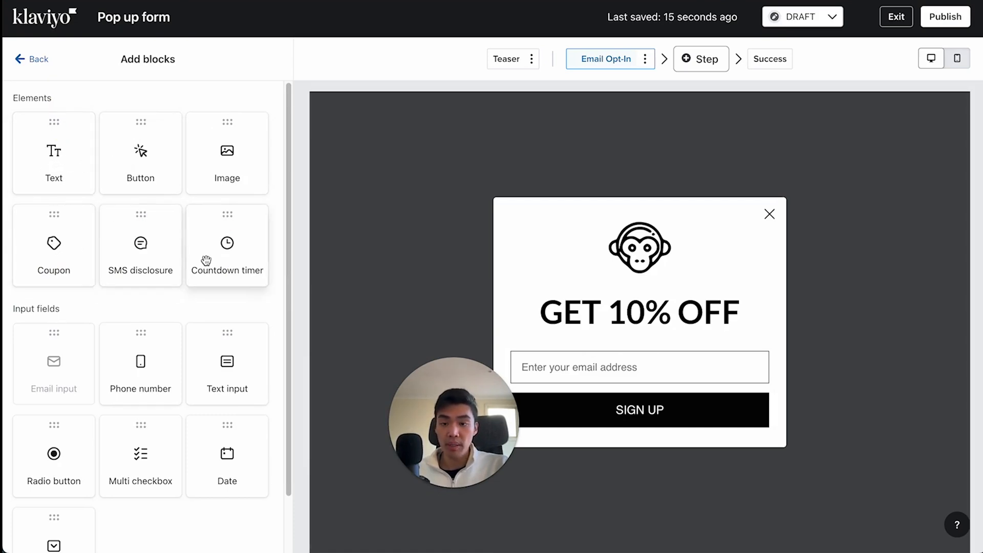
scroll(207, 266, "down", 2)
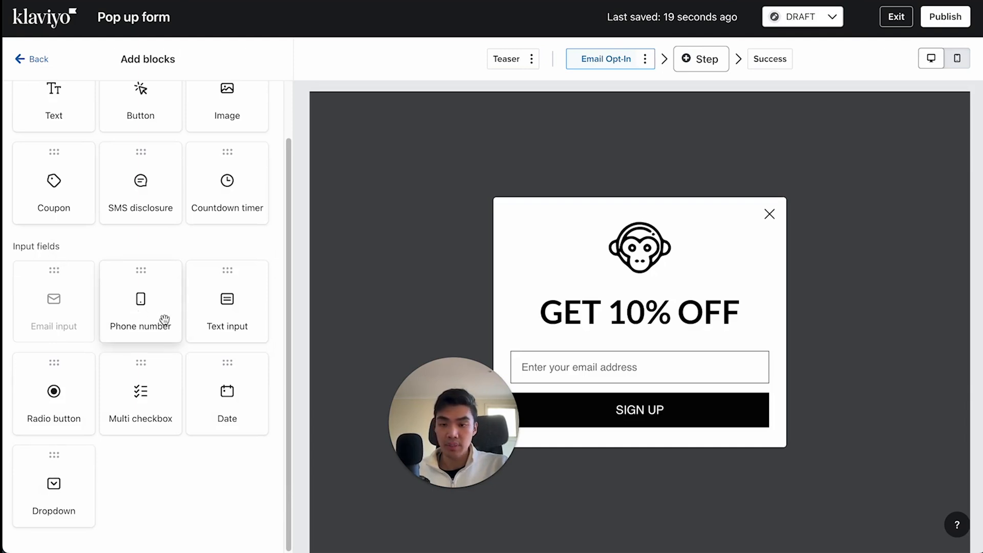
left_click_drag(437, 428, 273, 462)
left_click(312, 367)
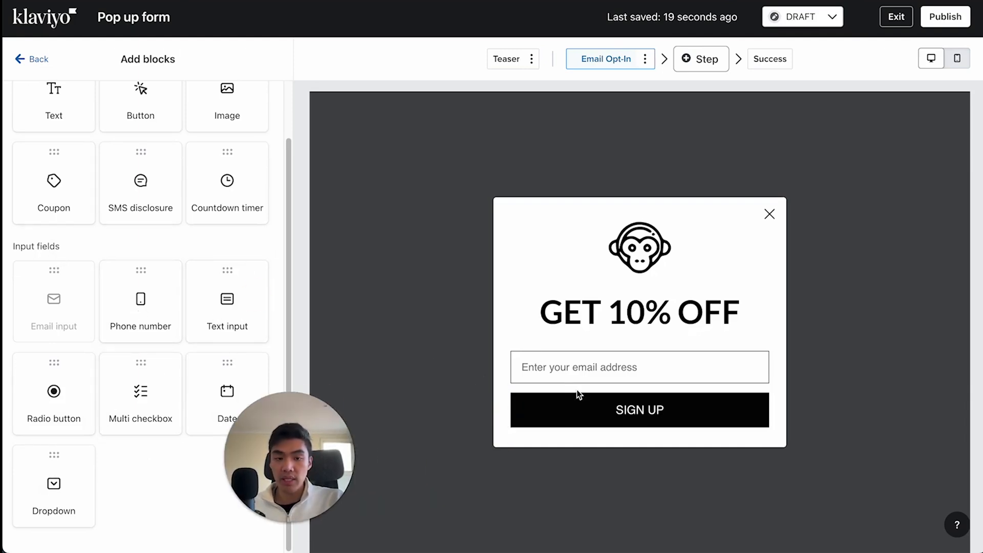
scroll(124, 257, "up", 2)
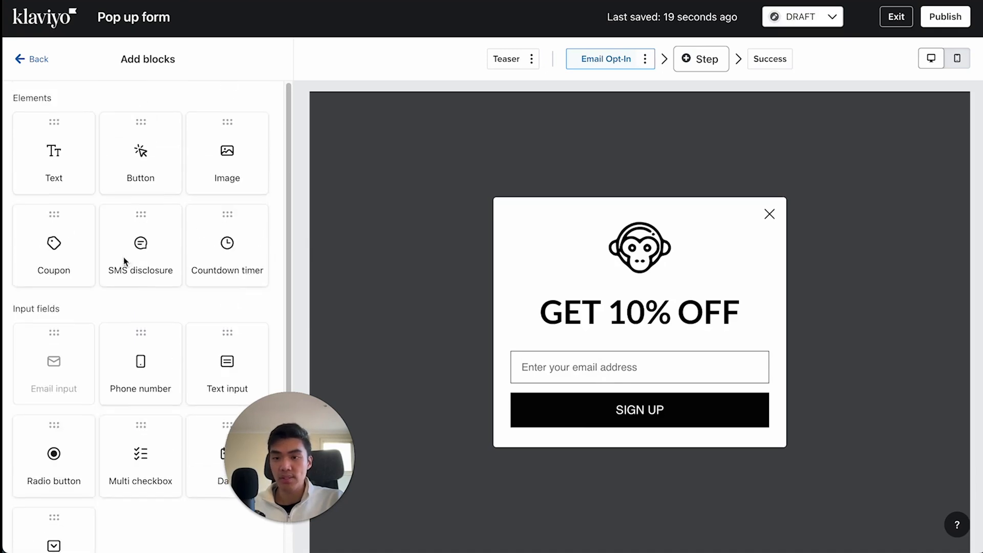
left_click_drag(53, 159, 661, 393)
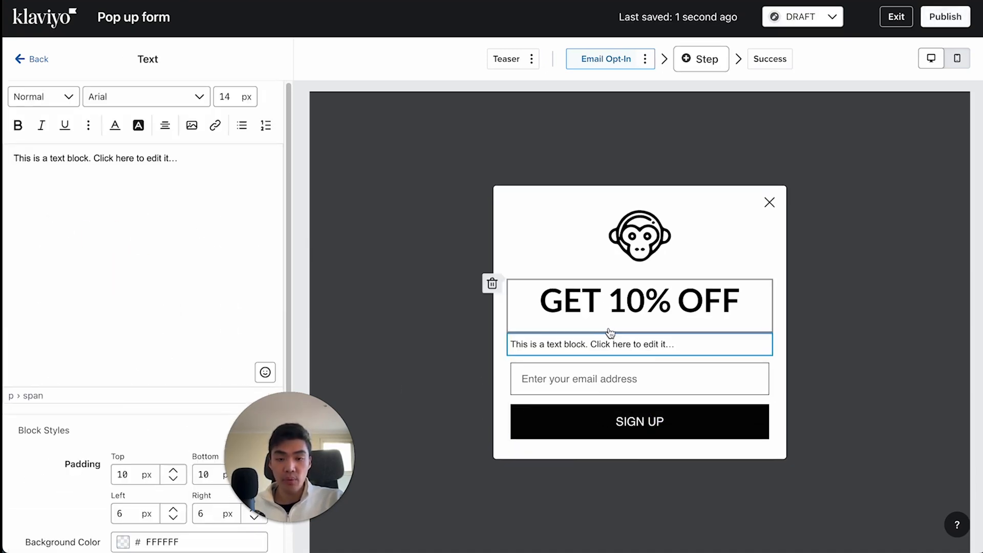
- Replace the new block's placeholder with "Subscribe to get 10% off and first access to the latest deals." and center it
left_click_drag(180, 160, 67, 102)
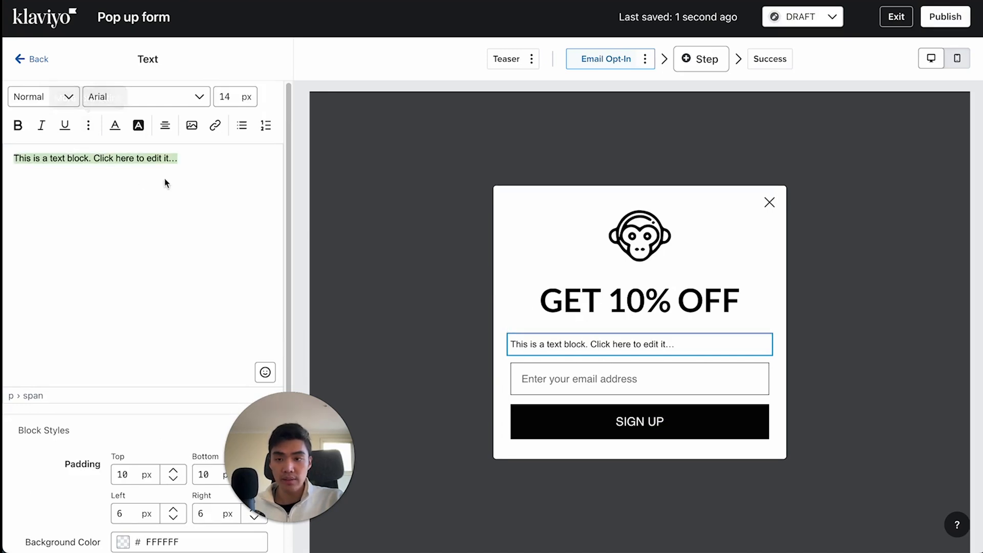
type("Su")
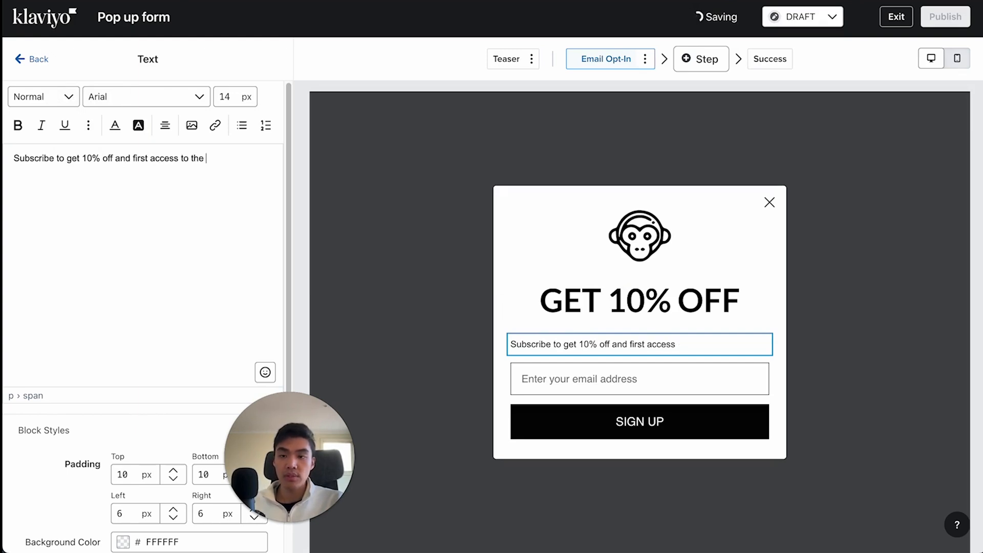
type(".")
key("ctrl+a")
left_click(165, 125)
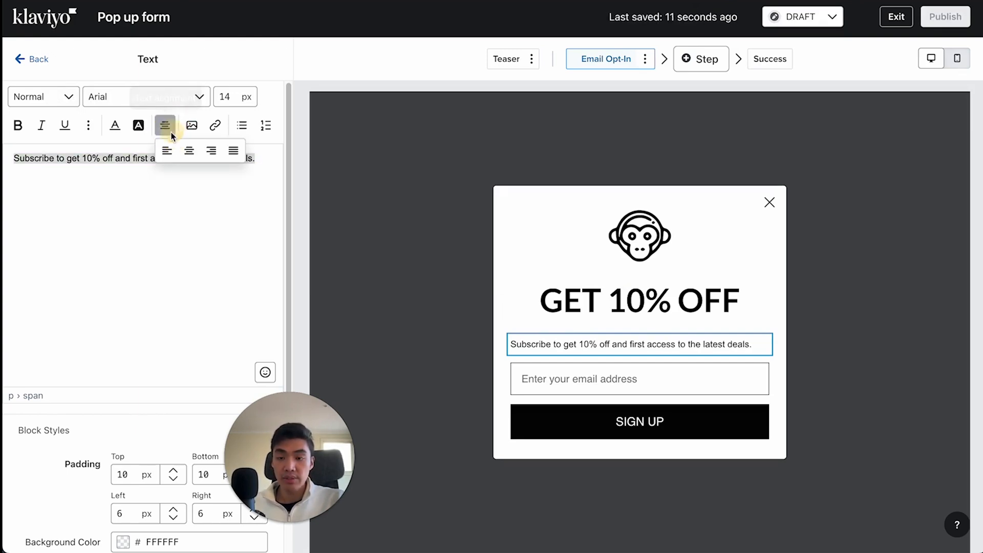
left_click(189, 151)
left_click(108, 163)
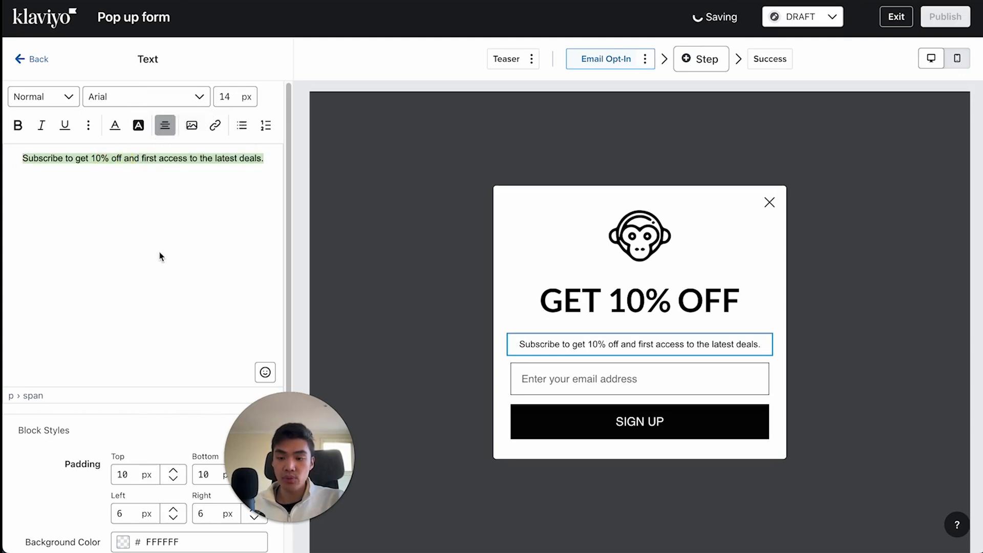
- Try a top padding of 50 px on the text block below the heading
scroll(160, 266, "down", 3)
double_click(134, 354)
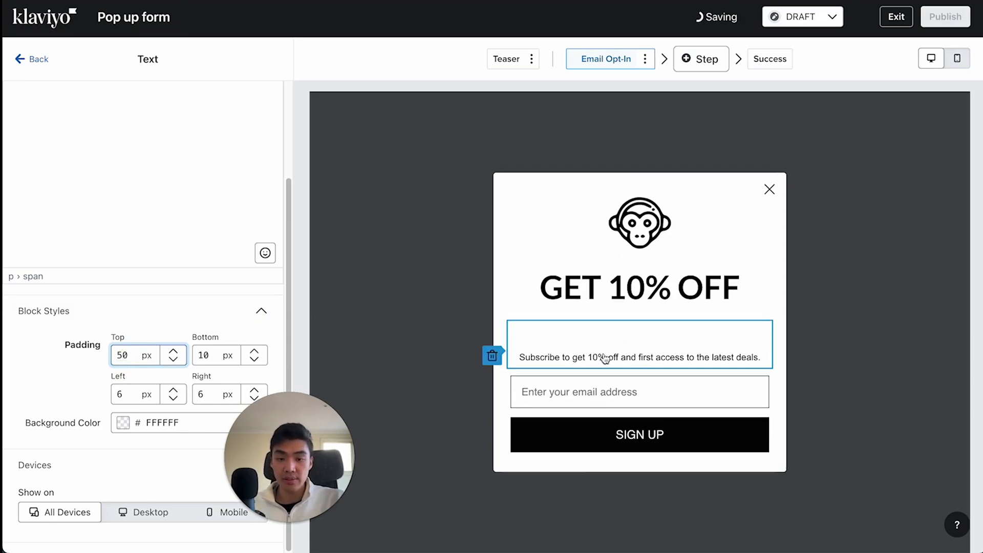
left_click(203, 336)
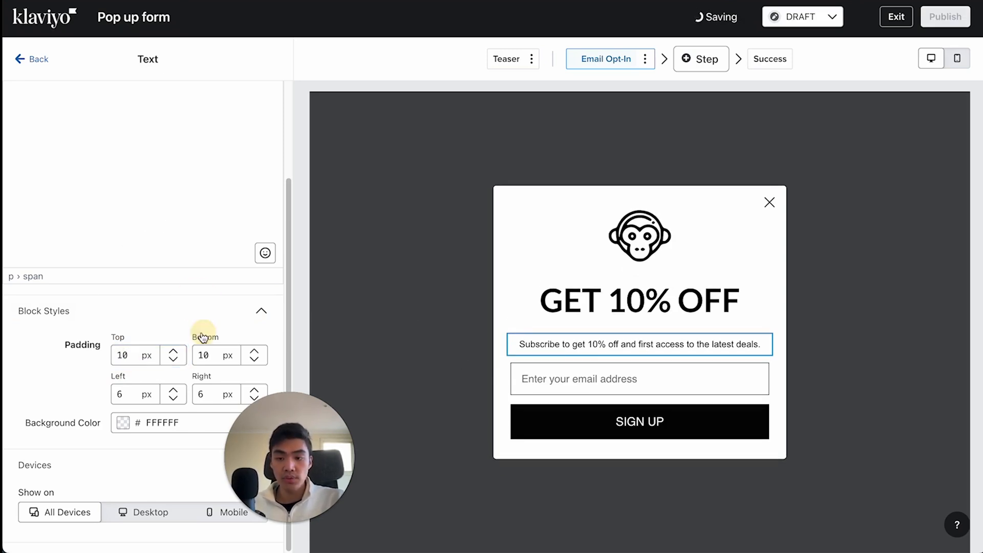
double_click(122, 354)
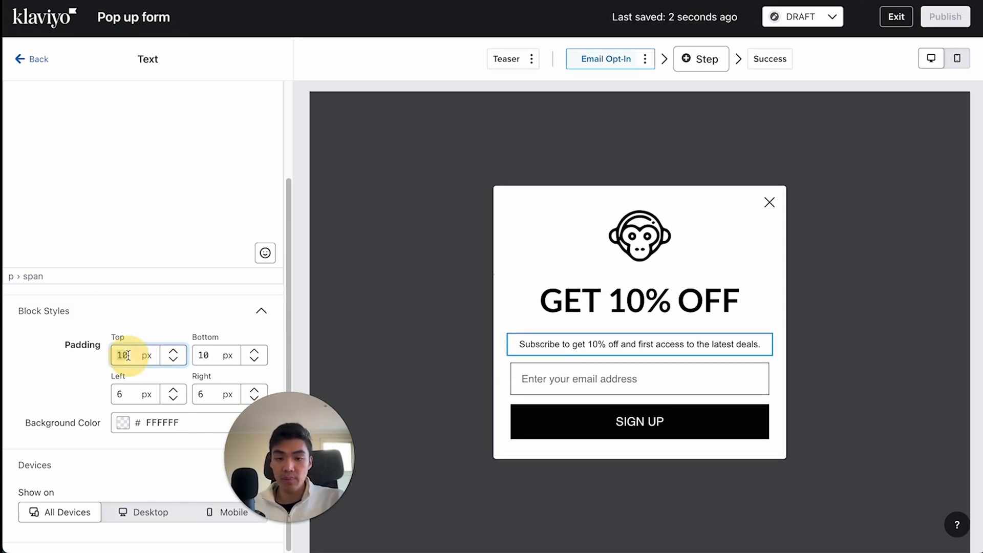
left_click(39, 59)
- Set the bottom padding of the "GET 10% OFF" heading block to 10 px
left_click(644, 307)
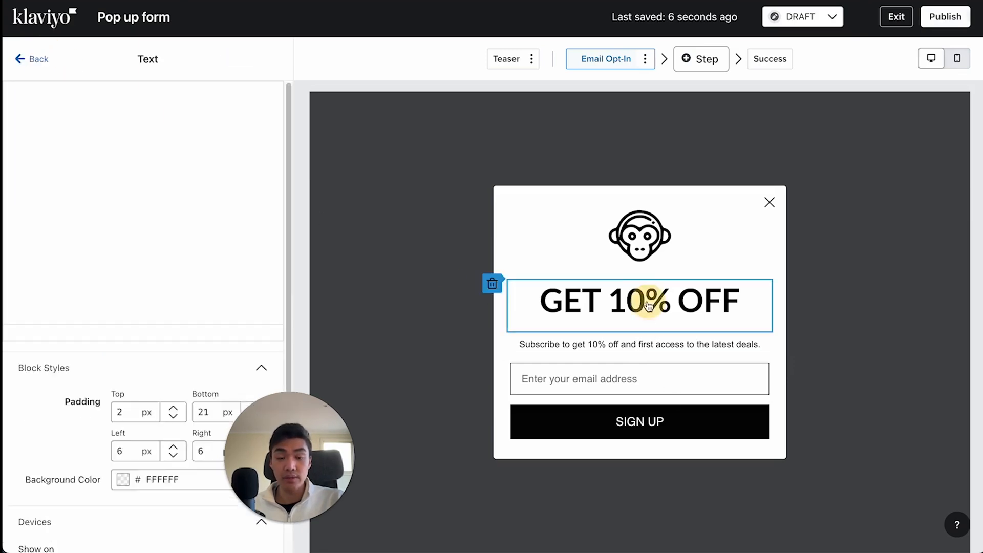
left_click(193, 488)
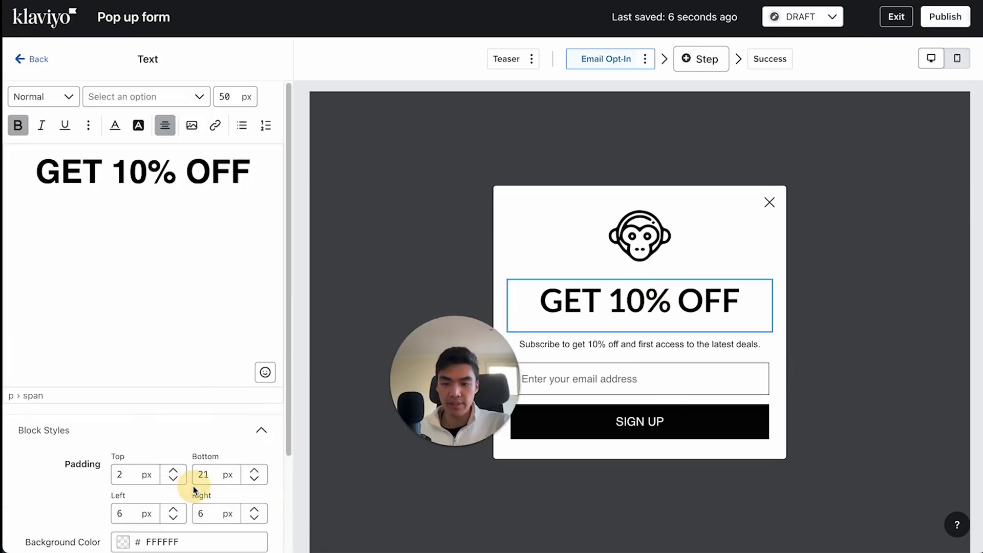
double_click(207, 475)
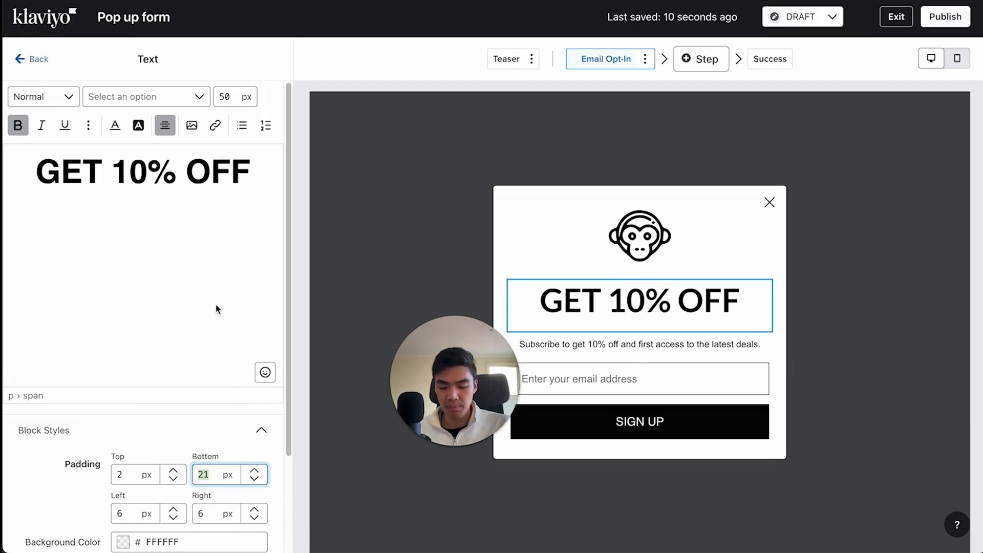
type("10")
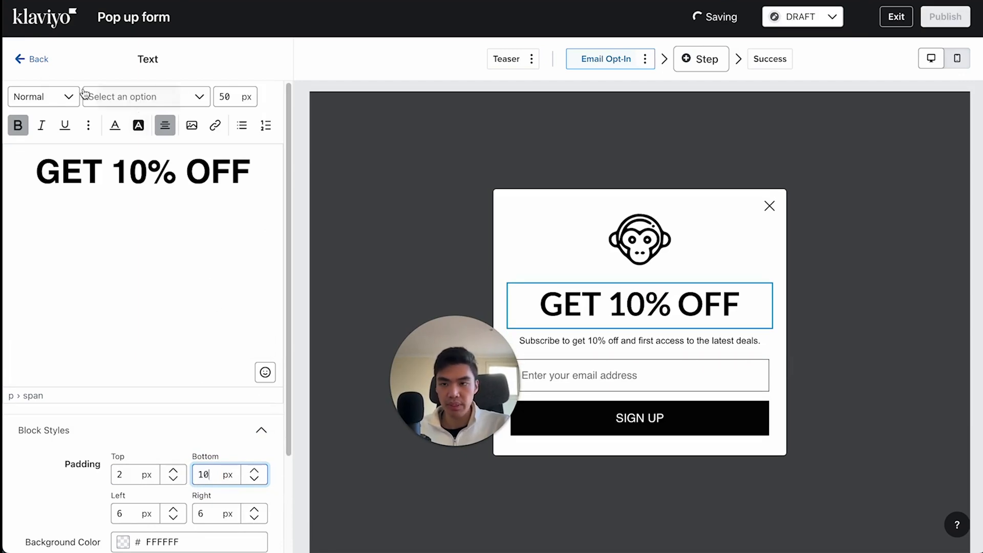
left_click(39, 60)
- Change the text color of the "GET 10% OFF" heading to dark red
left_click(563, 302)
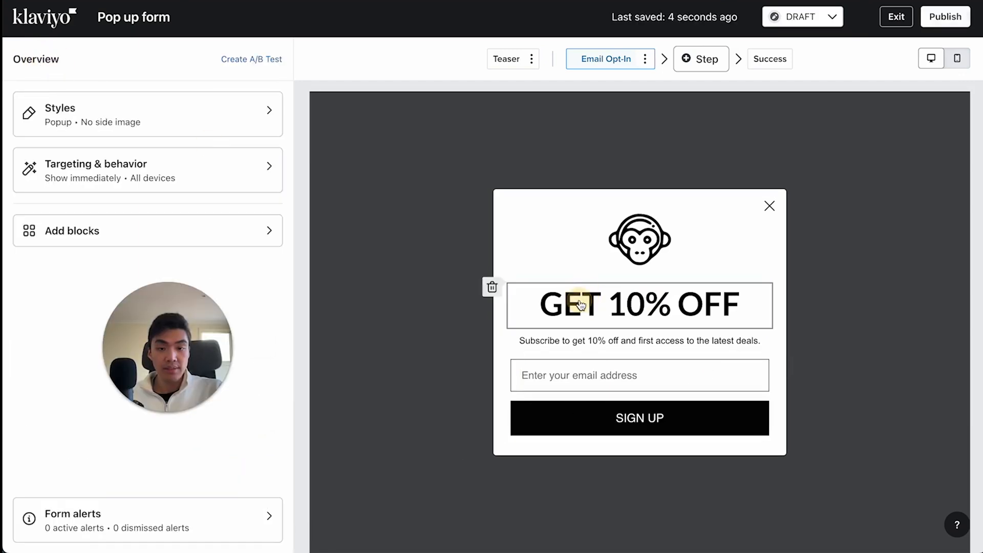
triple_click(140, 170)
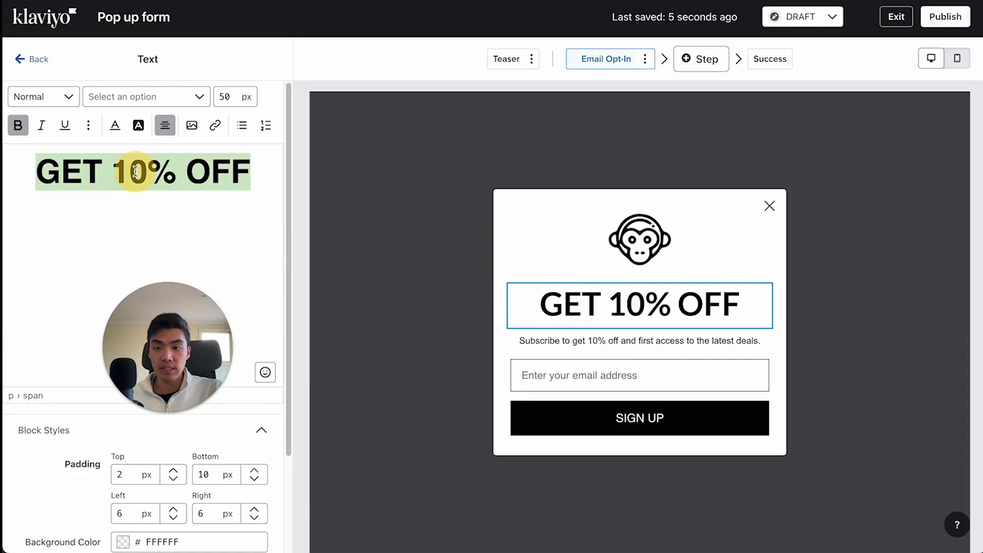
left_click(115, 125)
left_click_drag(204, 179, 272, 148)
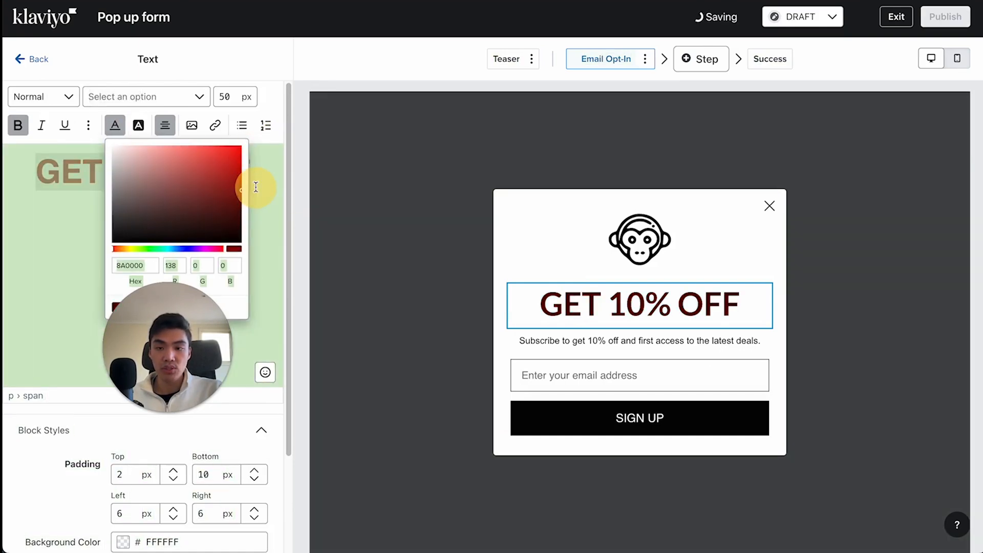
left_click(148, 201)
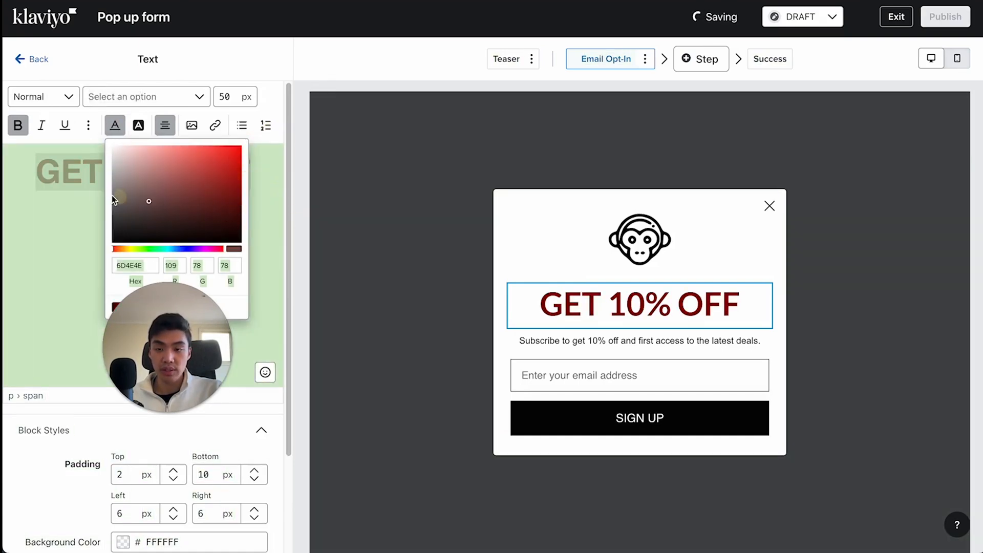
- Change the text of the sign-up button to "GET 10% OFF"
left_click(619, 430)
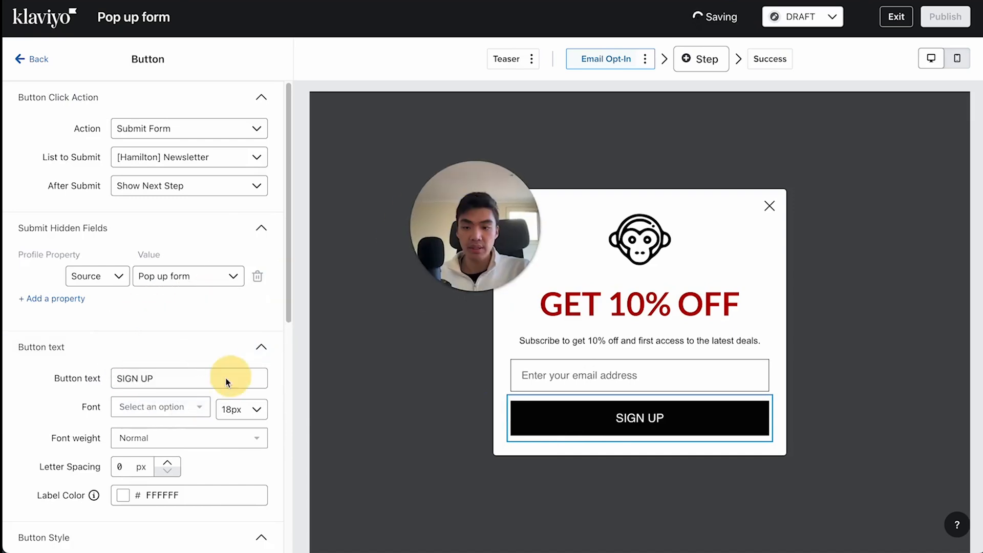
left_click(205, 377)
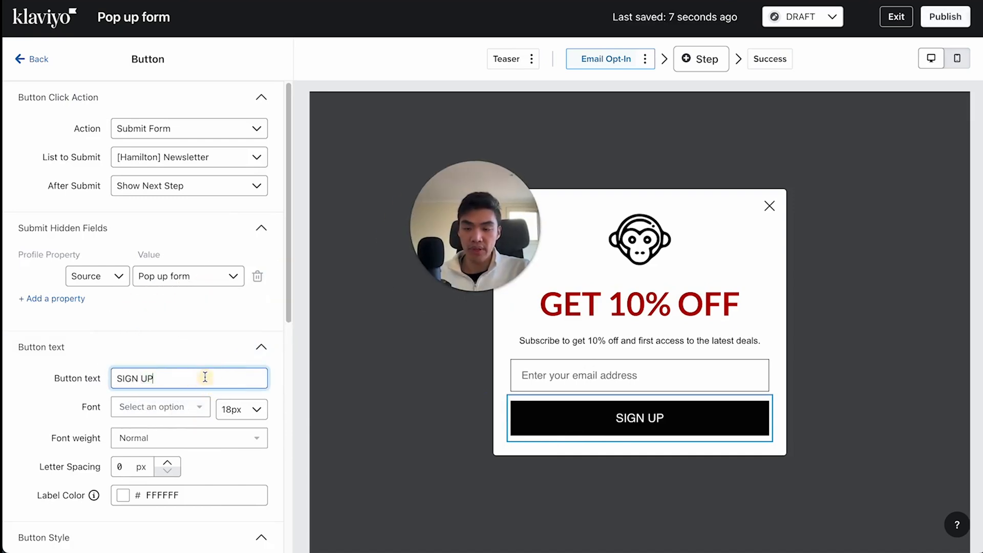
type("GET 10% OFF")
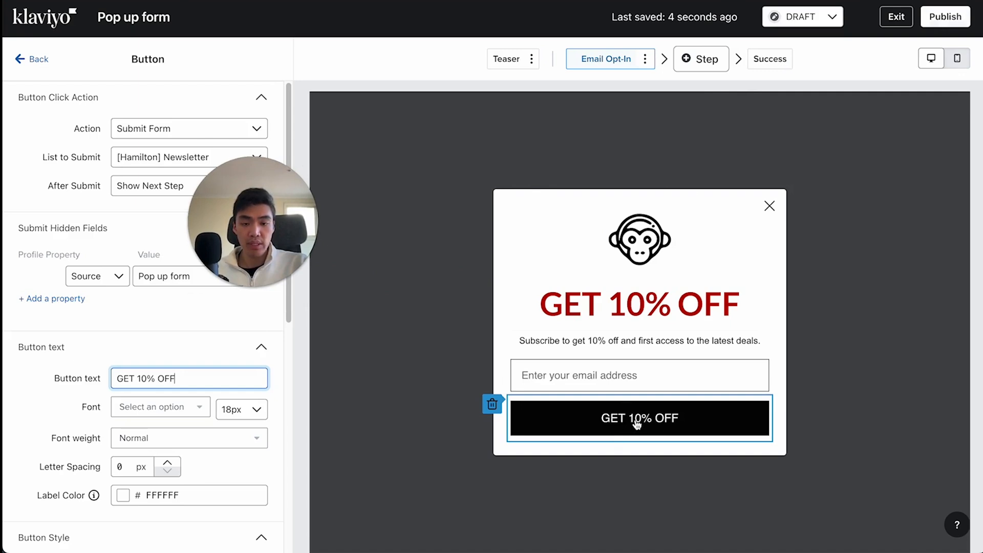
left_click_drag(252, 192, 410, 254)
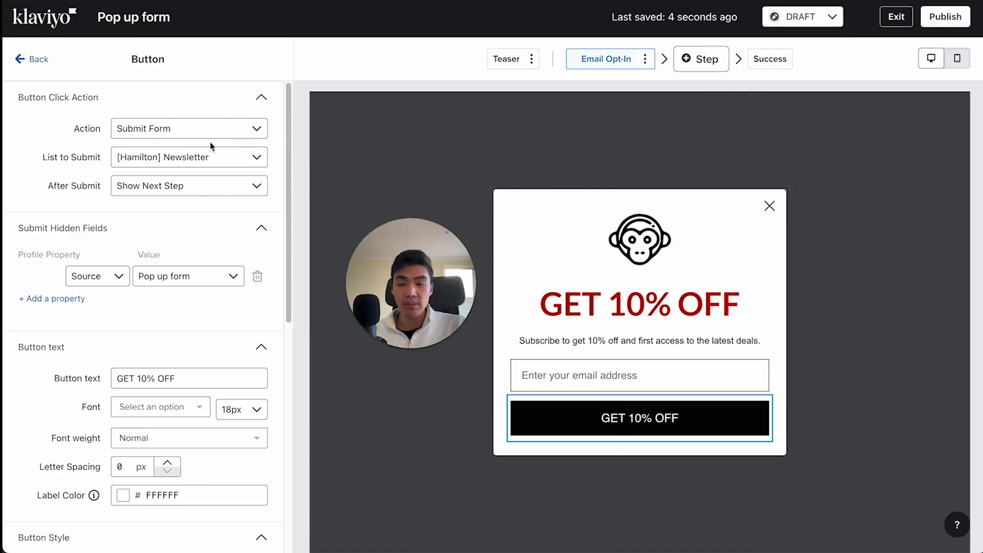
- Replace the heading of the Success step with "Welcome to Hamilton!"
left_click(782, 64)
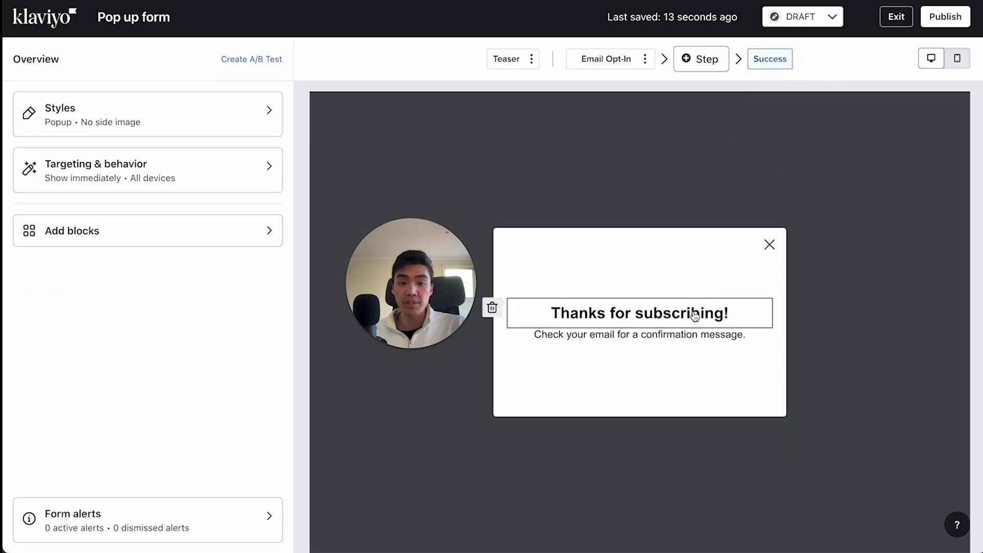
left_click(664, 320)
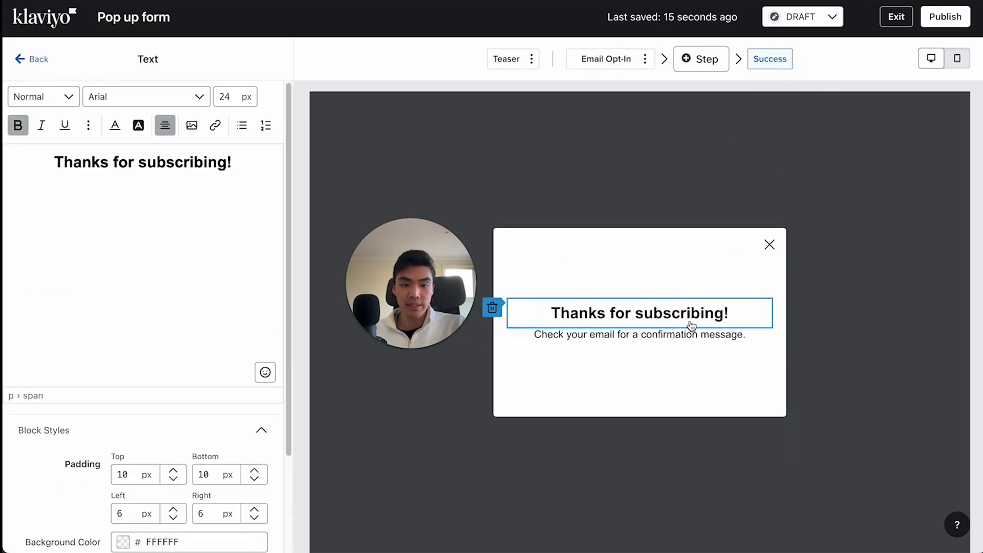
double_click(193, 163)
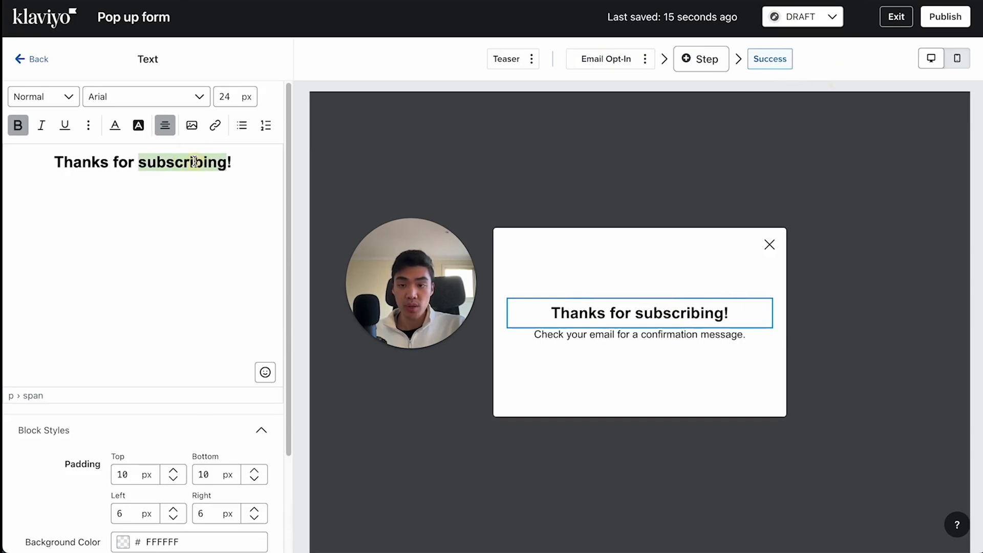
key("BackSpace")
key("BackSpace")
key("ctrl+BackSpace")
key("ctrl+BackSpace")
type("Welcome to Hamitl")
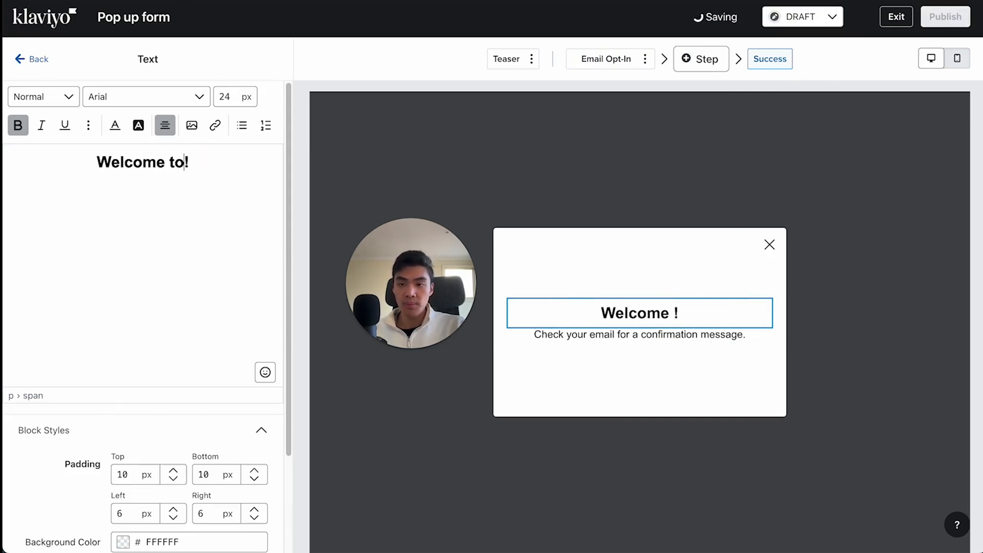
key("BackSpace")
key("BackSpace")
type("lton")
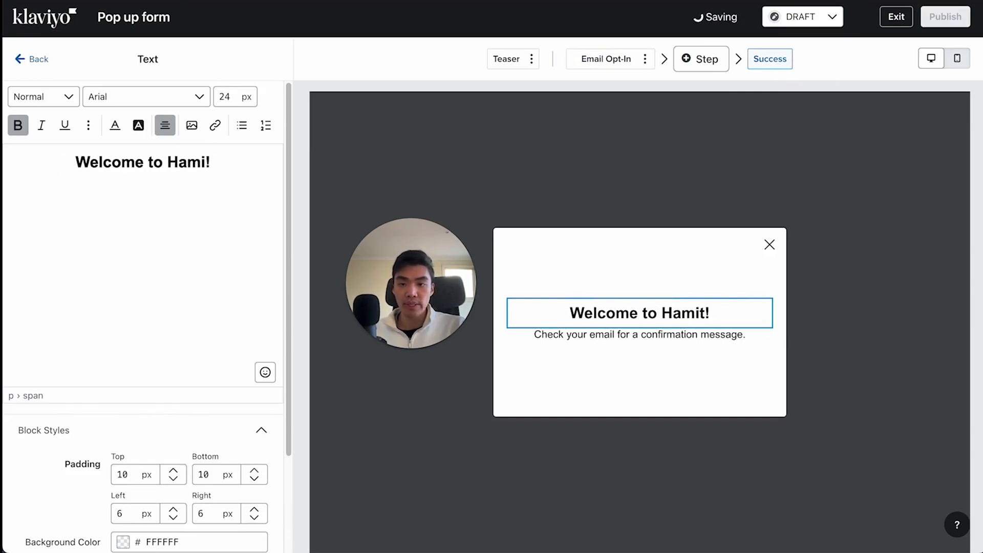
- Change the Success step's body text to "Check your email for a confirmation message and your code for 10% off."
left_click(692, 344)
triple_click(171, 158)
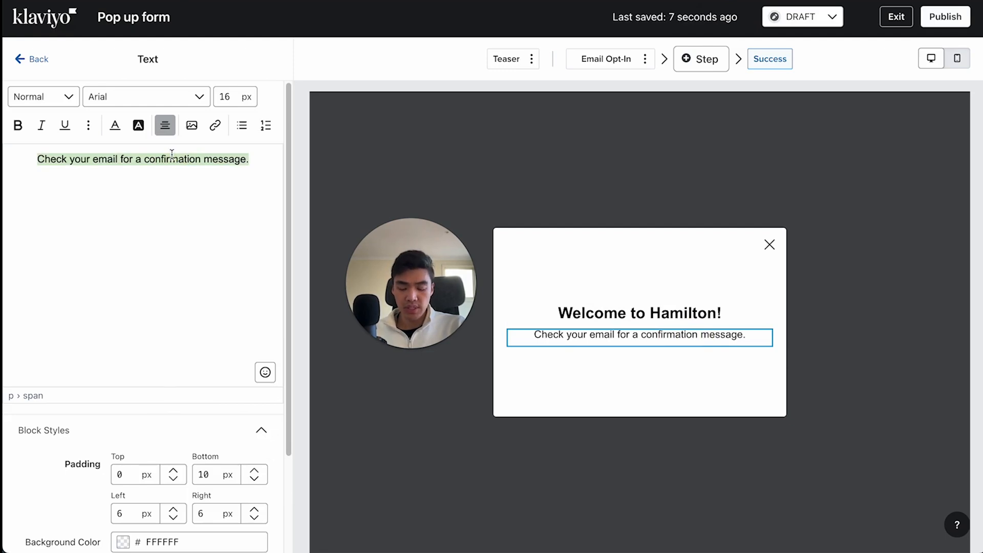
key("Right")
key("BackSpace")
type("and ")
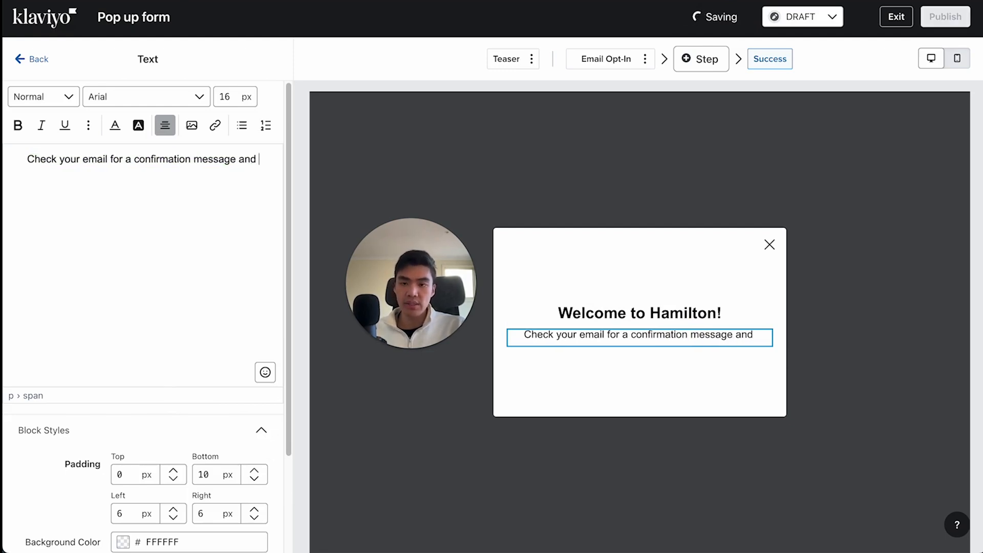
type("your code for 10% off.")
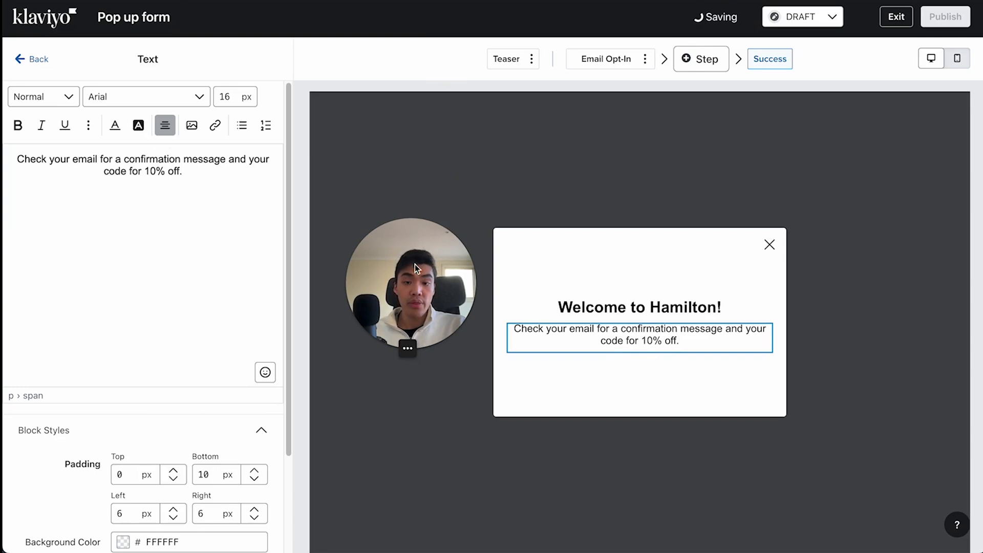
left_click_drag(415, 264, 363, 267)
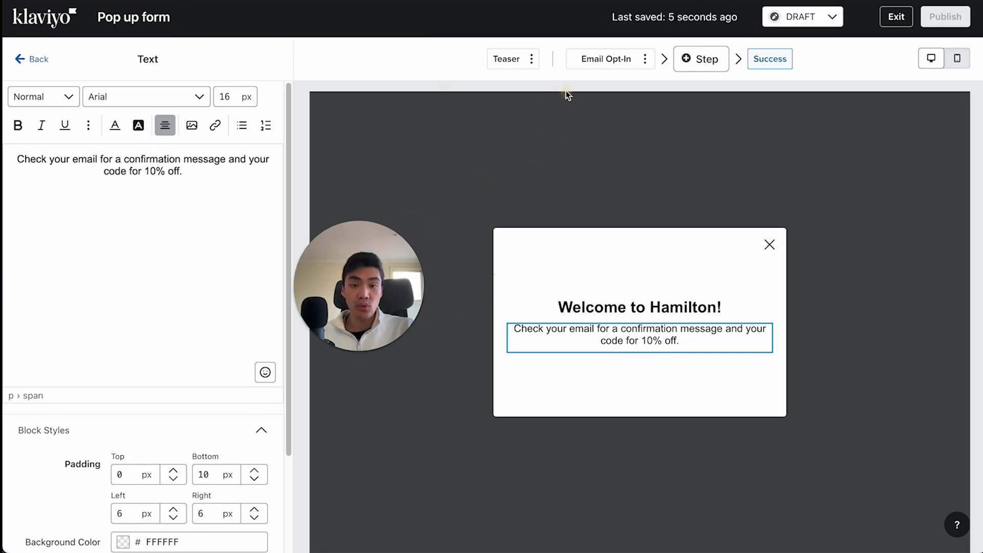
- Return to the Email Opt-In step and set the sign-up form's status to LIVE
left_click(604, 59)
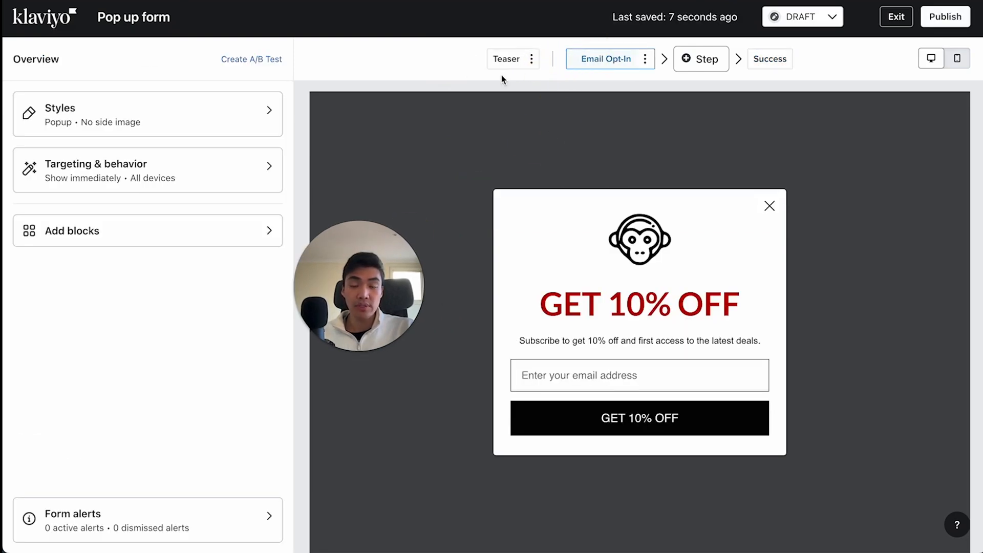
left_click(816, 22)
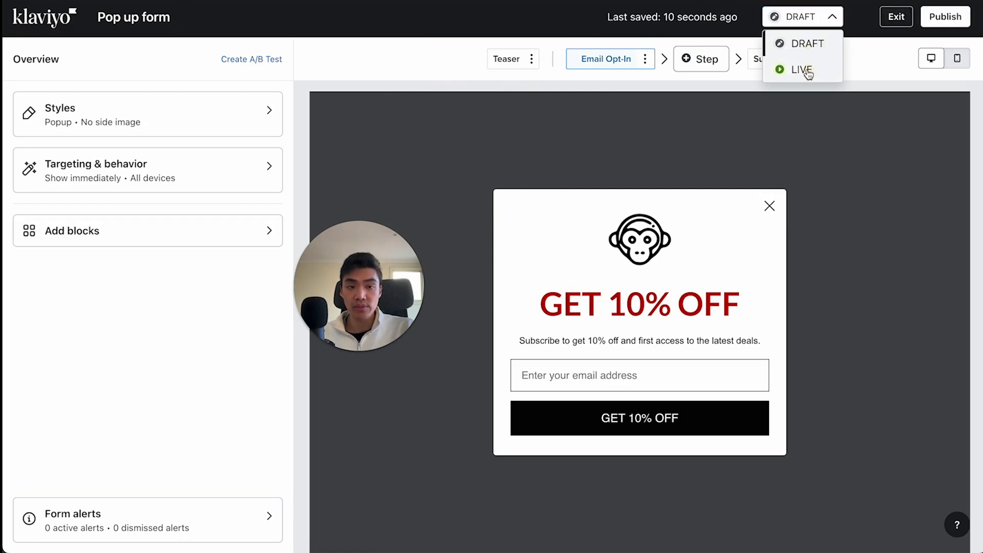
left_click(804, 19)
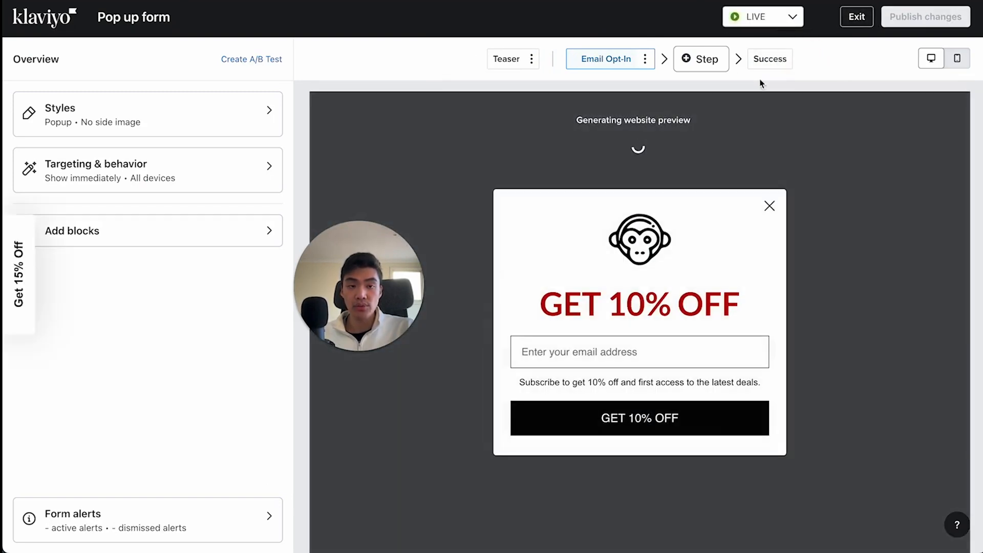
- Set the sign-up form's status back to DRAFT and try to publish it again
left_click(788, 17)
left_click(785, 45)
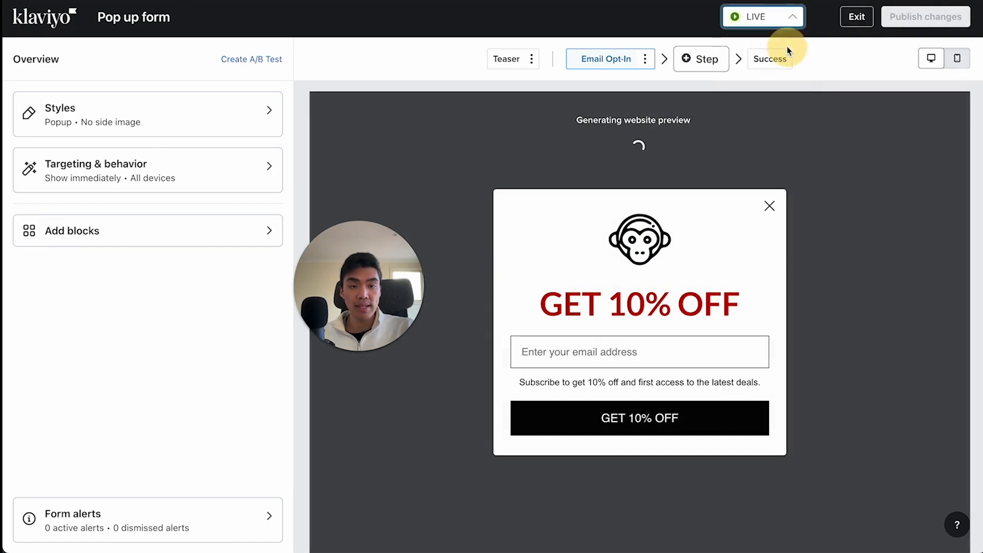
left_click(936, 23)
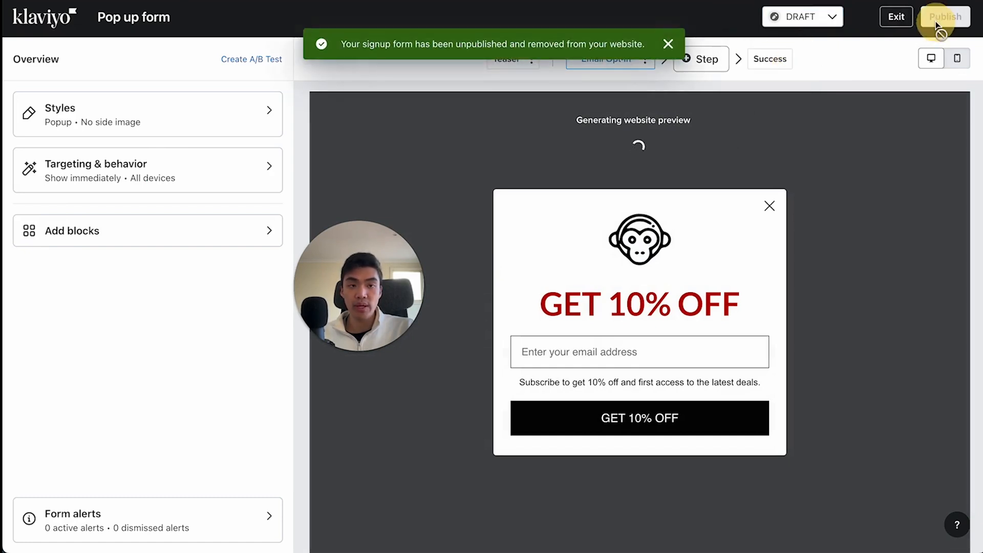
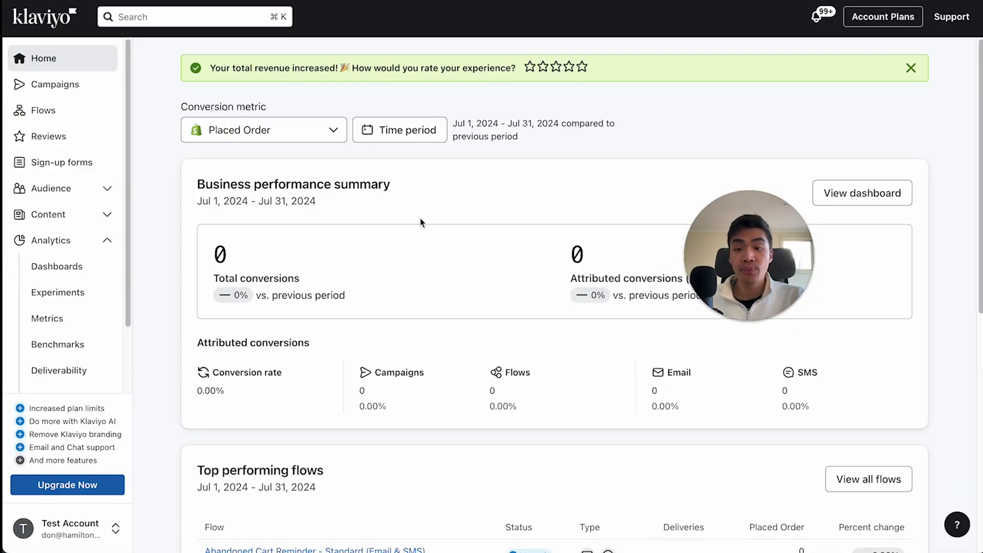
- Start a new segment in the audience's lists and segments and name it "120 Day Engaged"
left_click(71, 190)
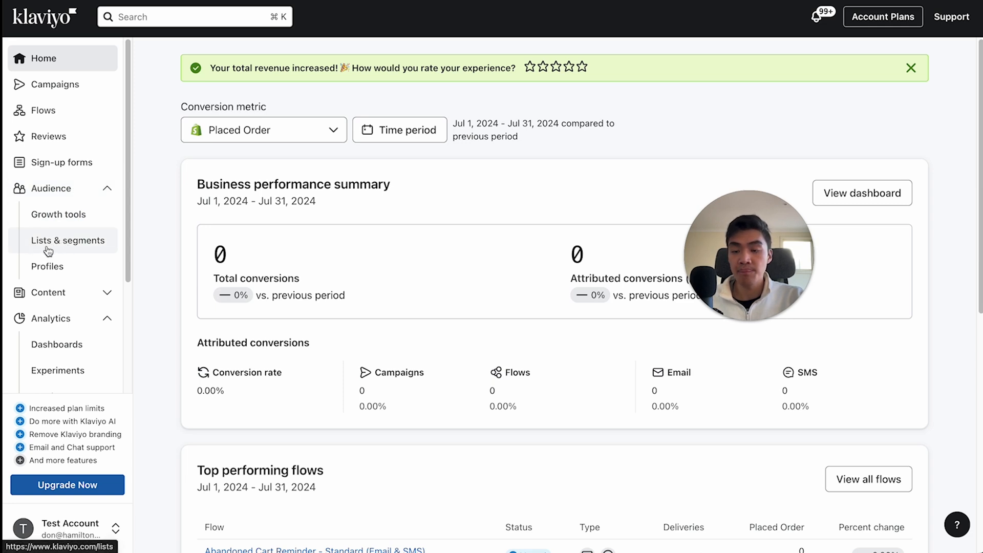
left_click(56, 242)
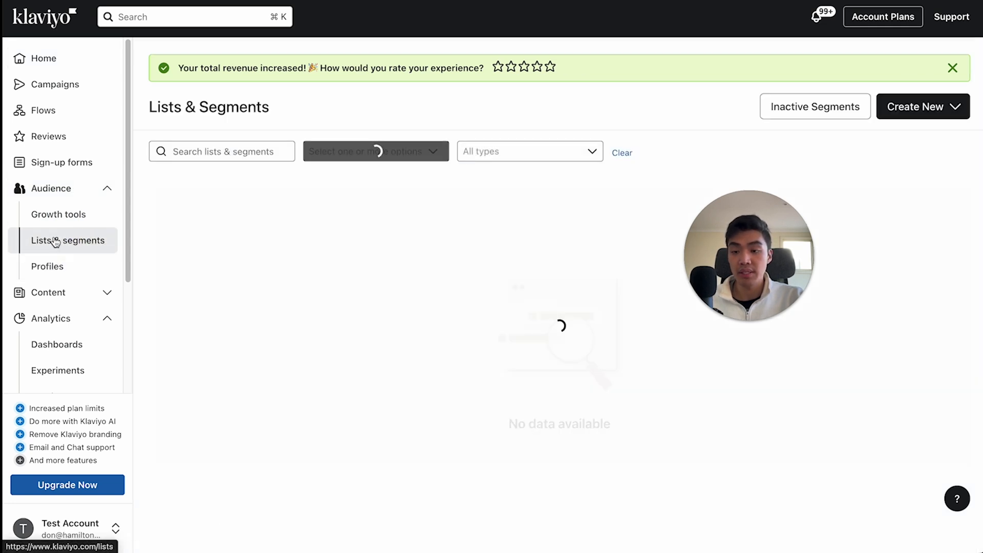
left_click(905, 108)
left_click(862, 183)
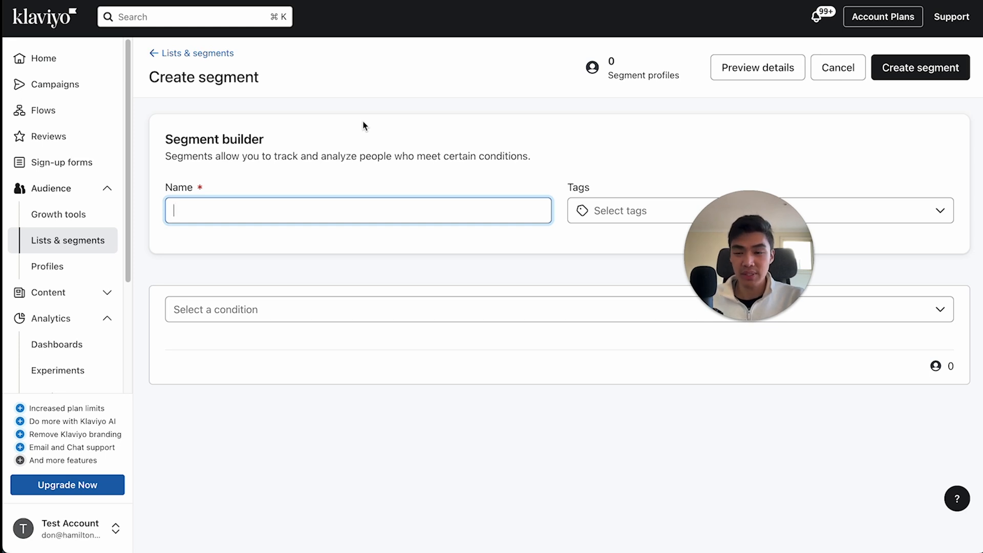
type("120 Day ")
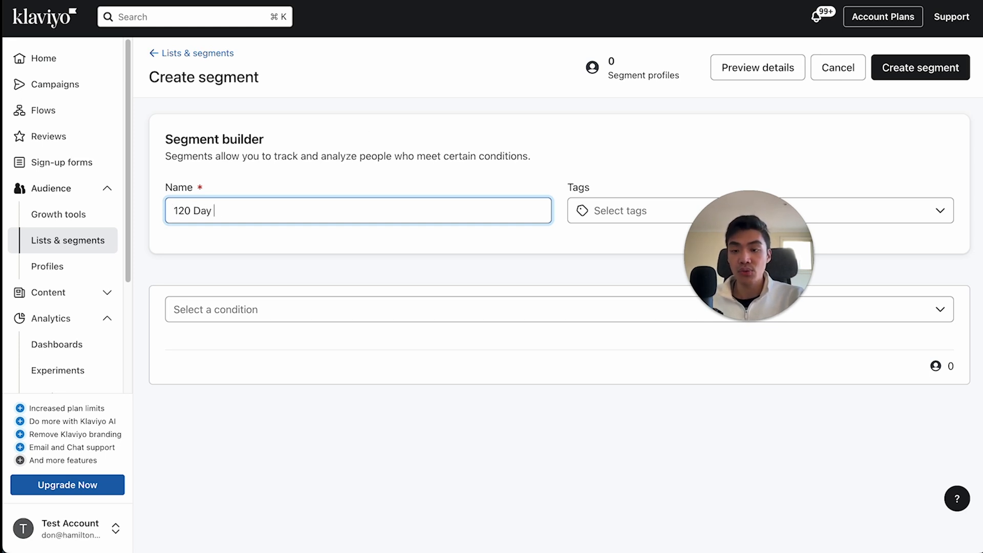
type("Engaged")
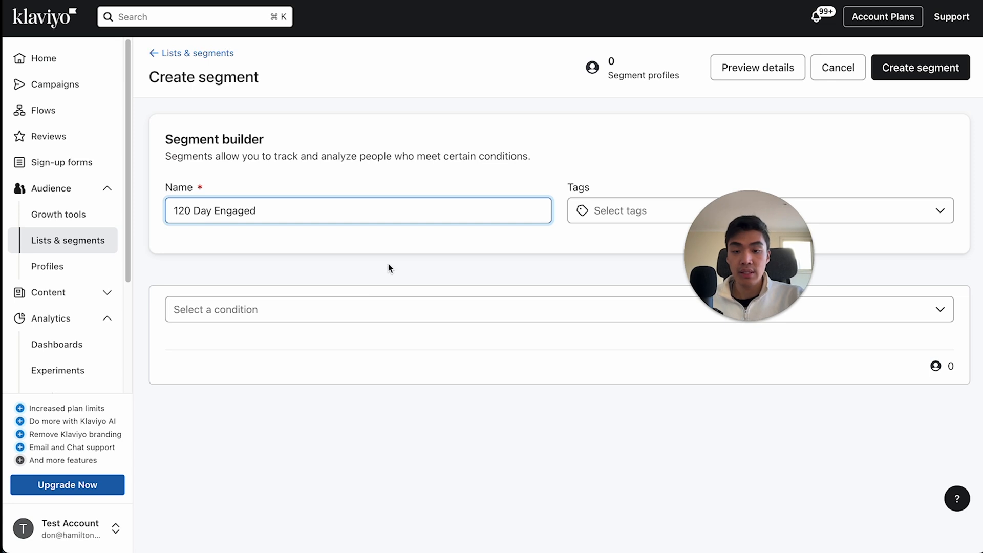
- Set the segment's first condition so that the person can receive email marketing
left_click(377, 309)
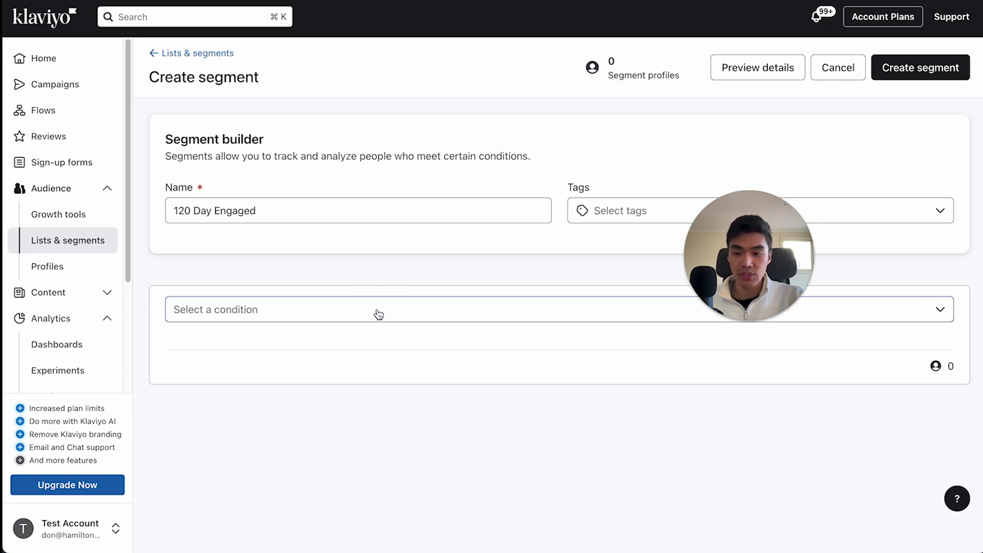
left_click(378, 316)
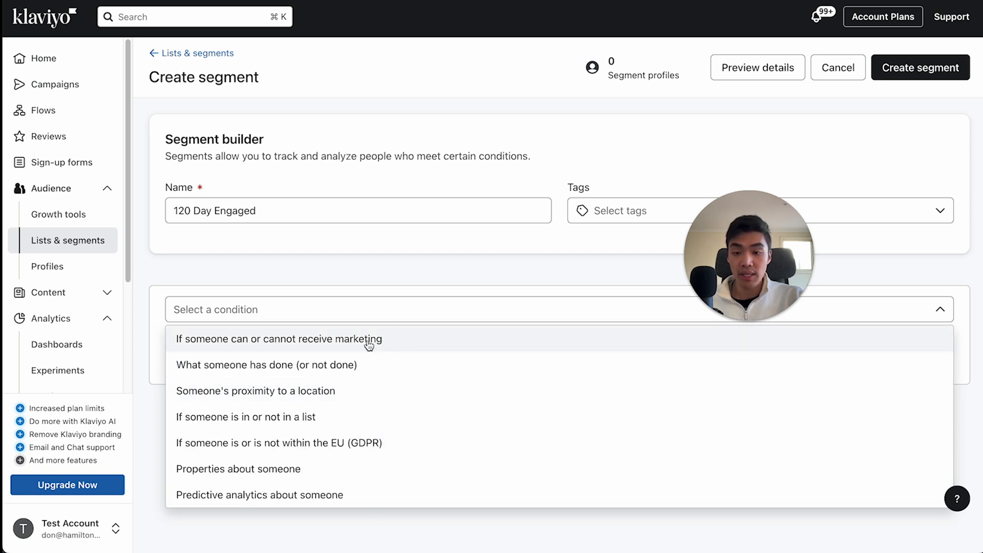
left_click(269, 349)
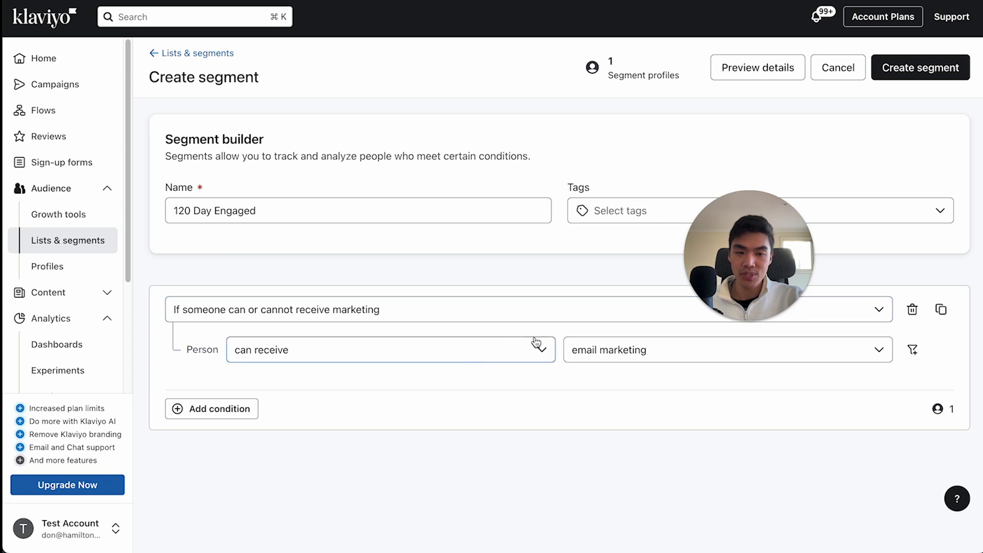
- Add an AND condition that the person has Clicked Email at least once in the last 120 days
left_click(212, 408)
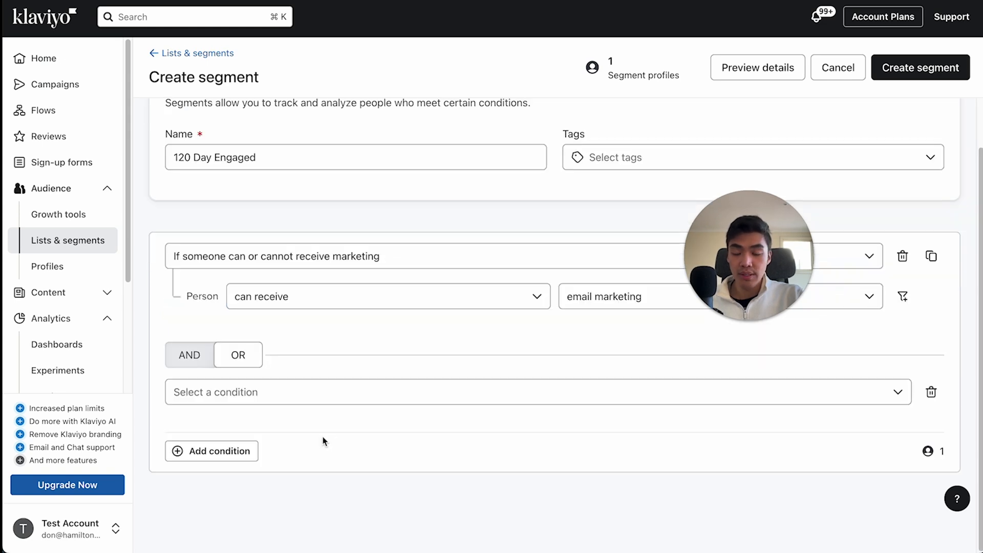
left_click(203, 357)
scroll(315, 382, "down", 1)
left_click(313, 392)
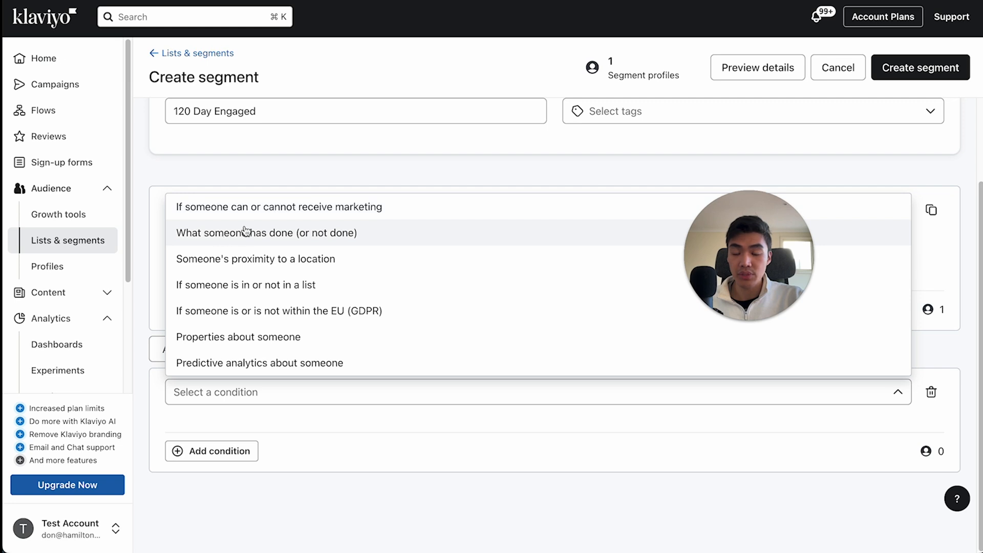
left_click(360, 244)
scroll(398, 341, "down", 1)
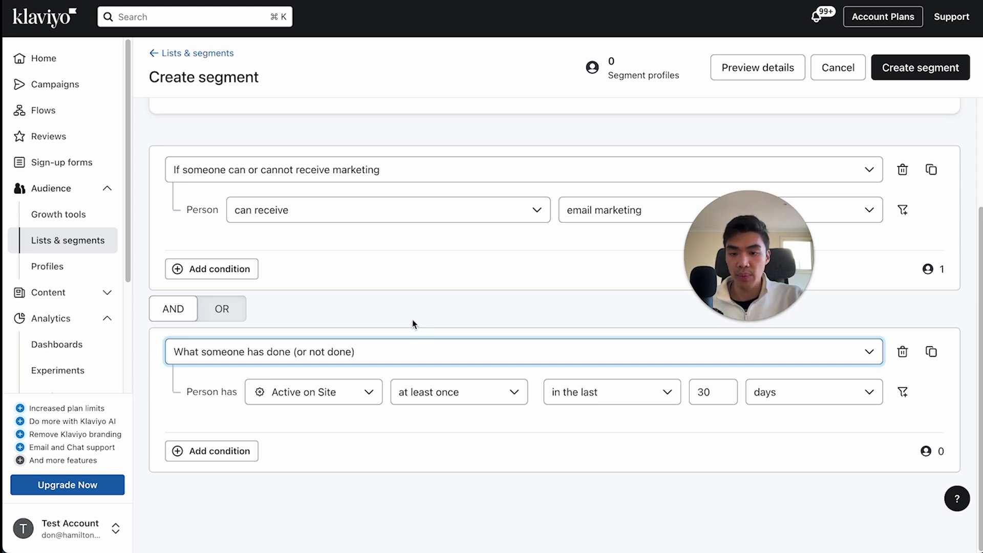
left_click(294, 401)
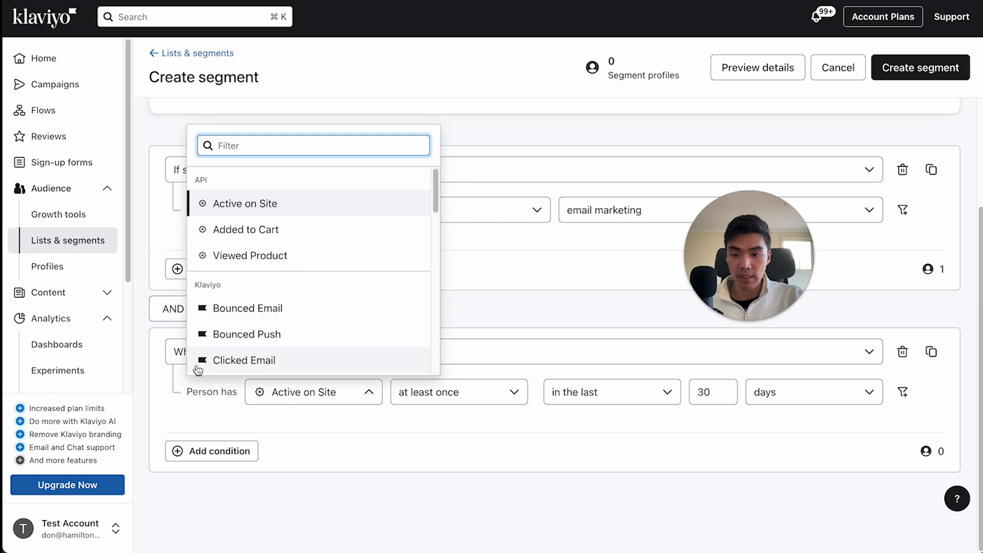
left_click(260, 358)
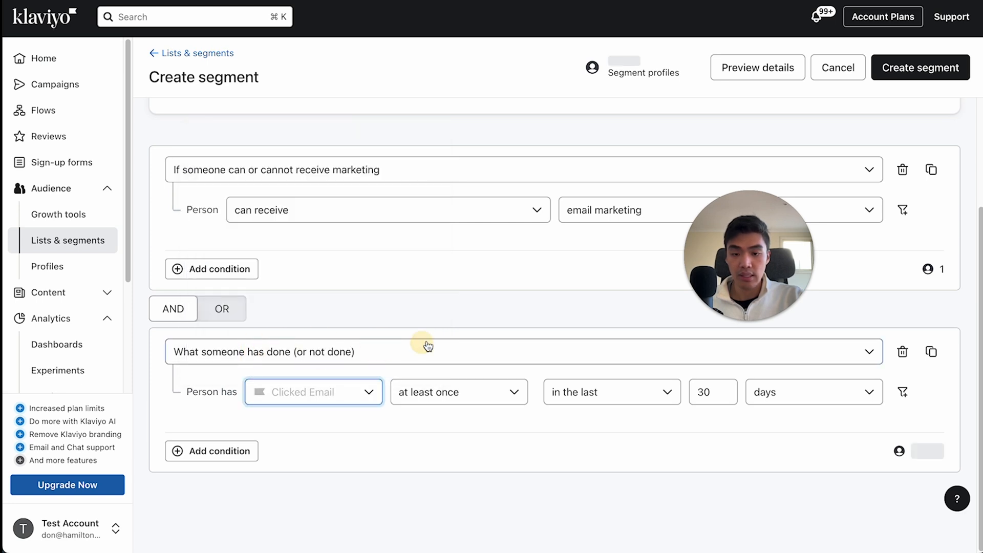
double_click(704, 391)
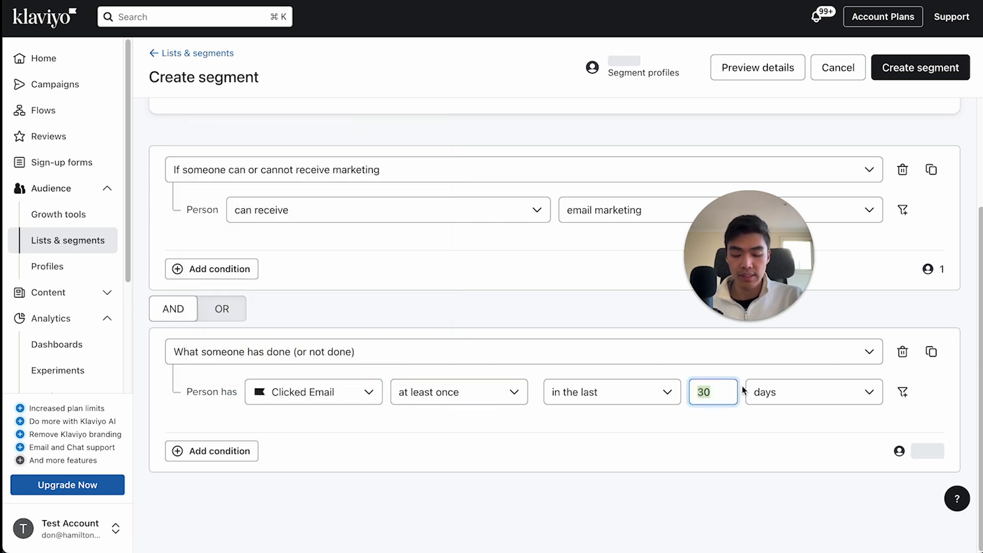
type("120")
- Add an OR condition below Clicked Email for having Opened Email at least once in the last 120 days
scroll(496, 213, "up", 3)
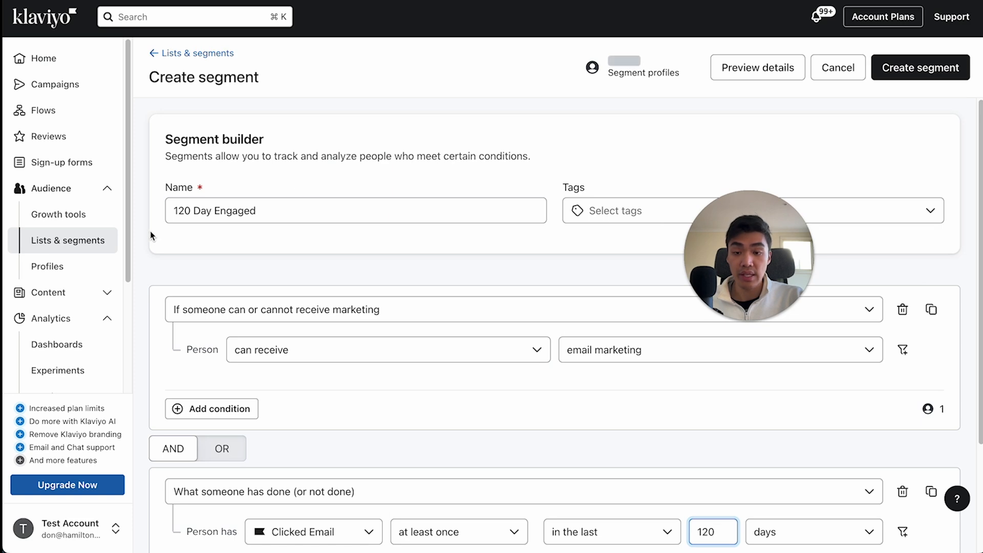
scroll(450, 342, "down", 3)
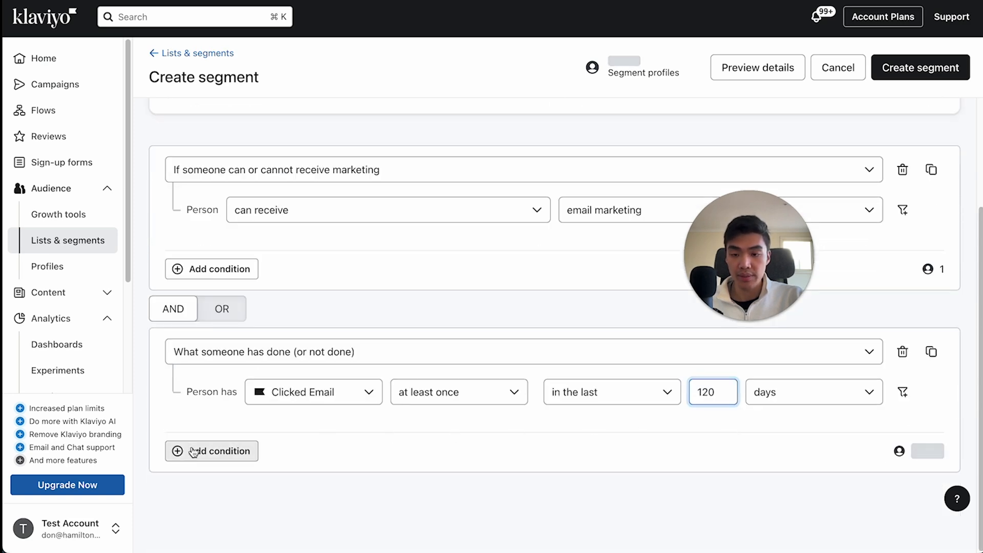
left_click(193, 451)
left_click(240, 426)
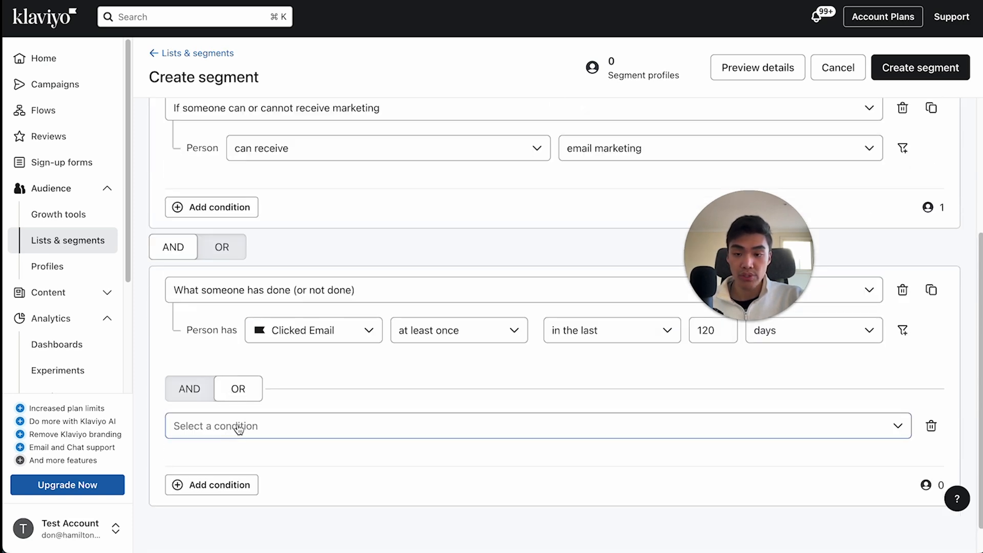
left_click(305, 285)
scroll(340, 412, "down", 2)
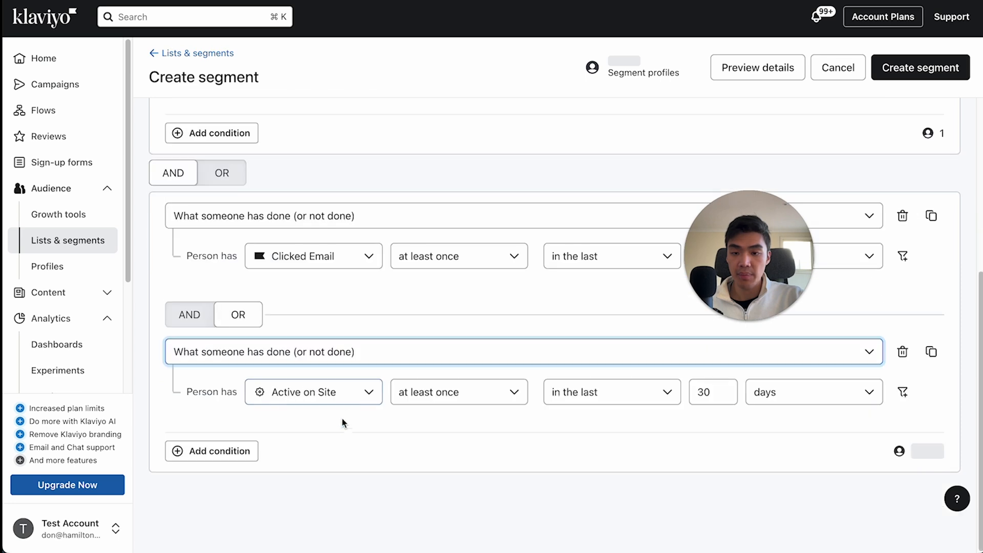
left_click(340, 393)
scroll(317, 296, "down", 3)
scroll(317, 295, "down", 5)
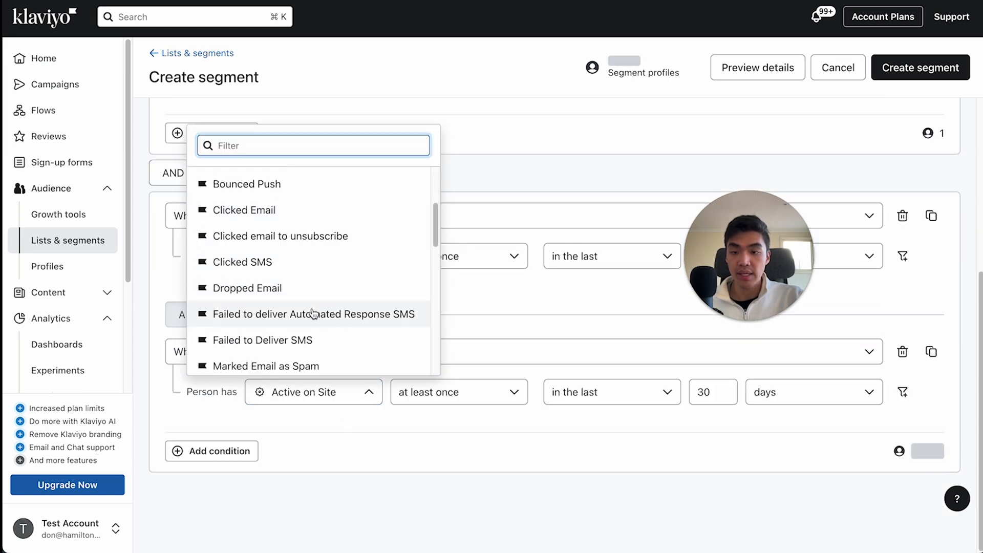
left_click(318, 290)
double_click(709, 392)
type("120")
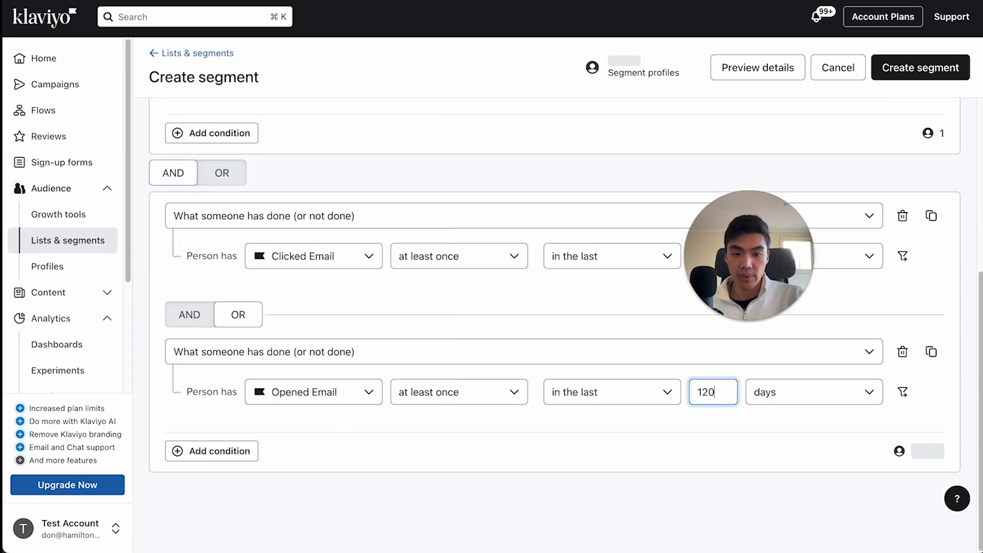
left_click(384, 439)
- Add an OR condition that the person has Added to Cart at least once in the last 120 days
left_click(226, 450)
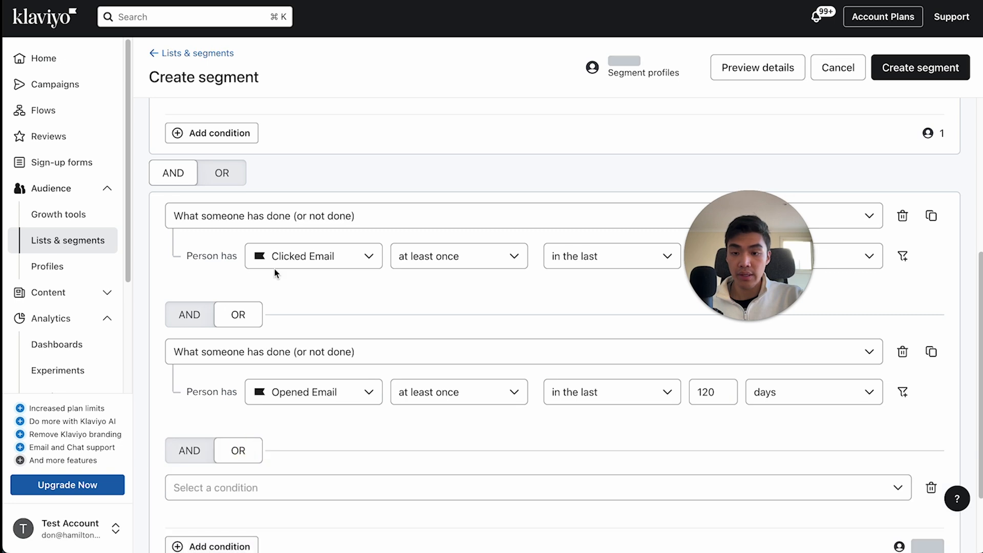
scroll(278, 450, "down", 2)
left_click(318, 428)
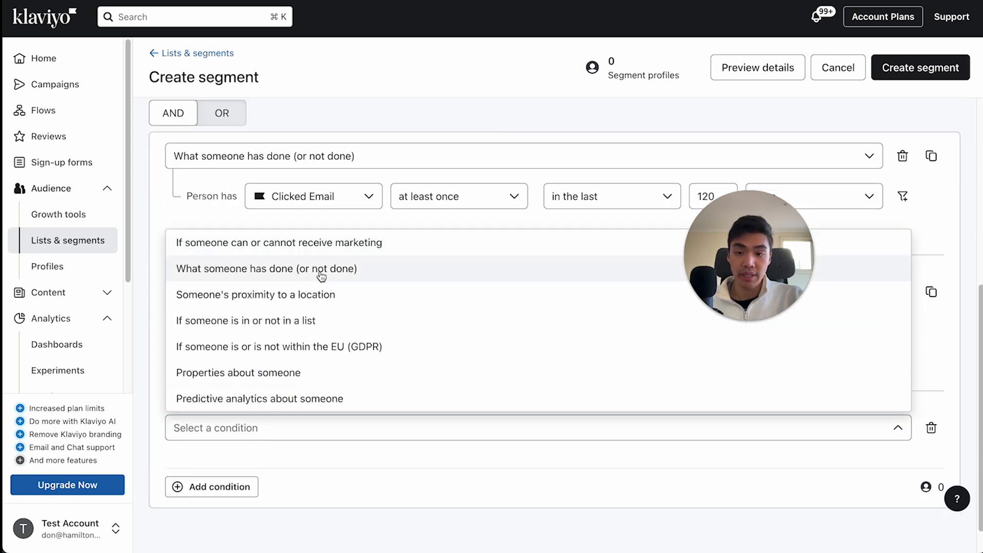
left_click(321, 271)
left_click(307, 468)
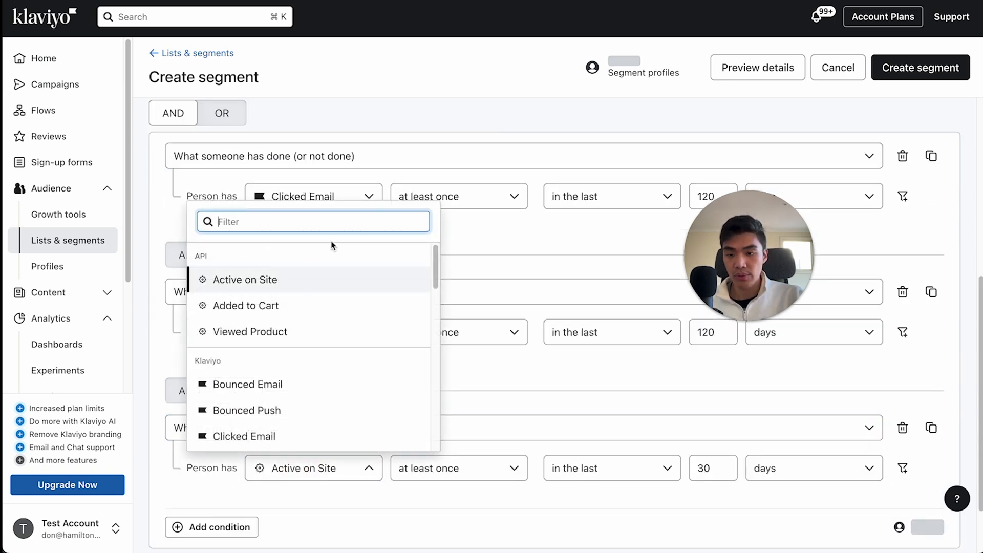
left_click(307, 305)
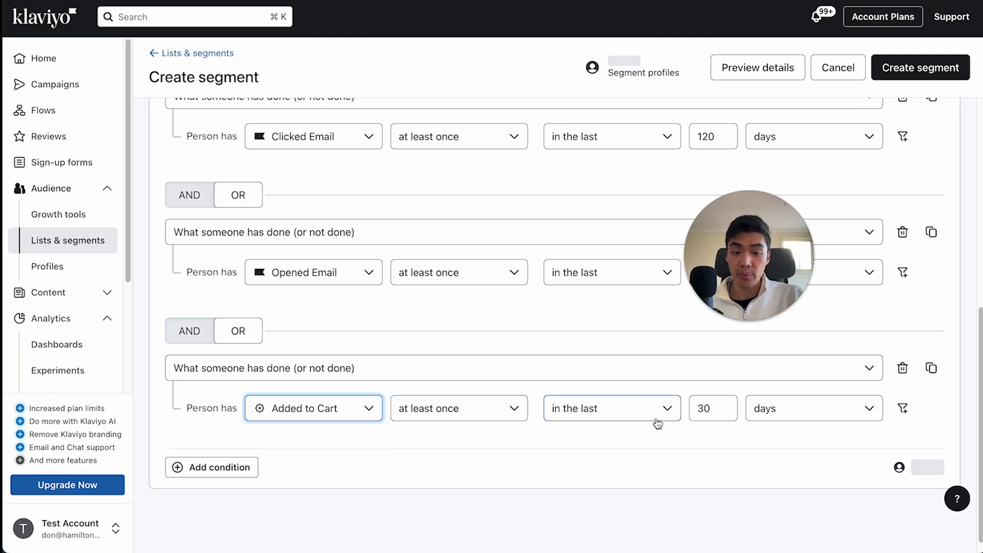
double_click(702, 408)
type("120")
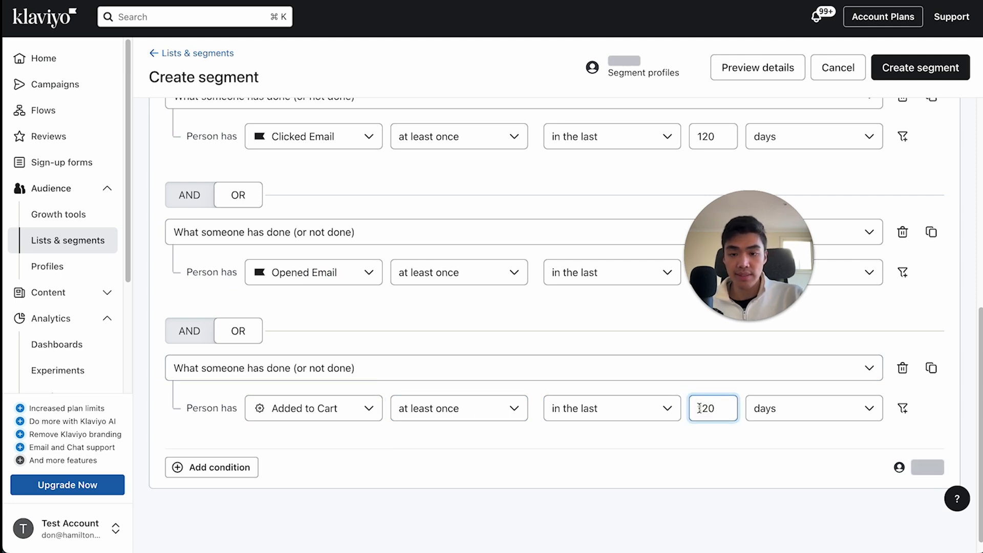
- Add an OR condition for Shopify's Checkout Started at least once in the last 120 days
left_click(212, 467)
left_click(296, 345)
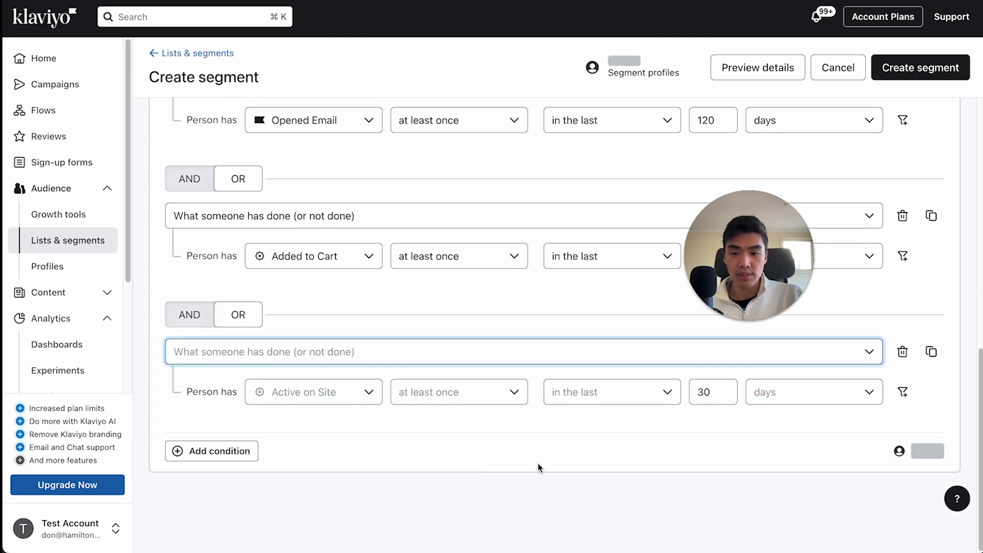
left_click(325, 388)
type("checkou")
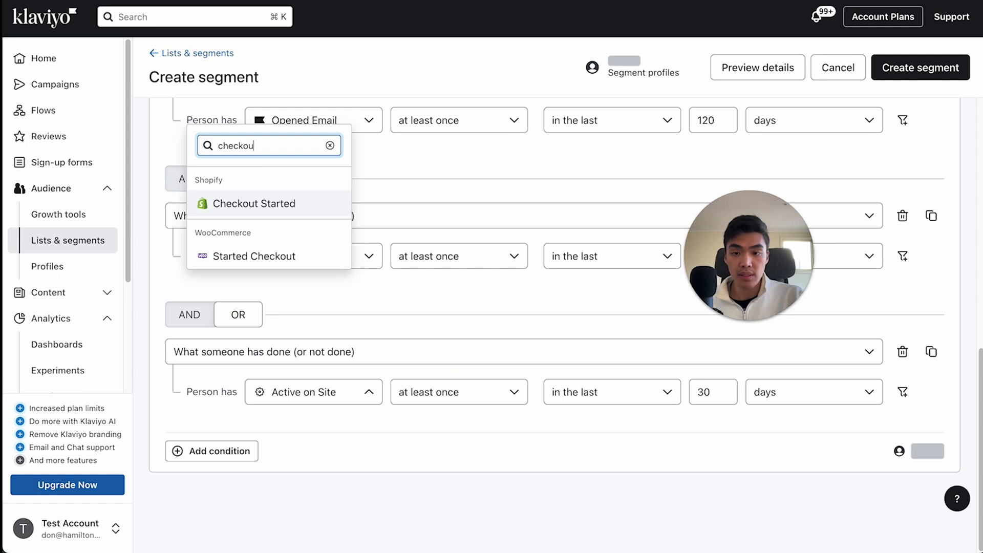
- Add an OR condition that the person has been Active on Site at least once in the last 120 days
left_click(246, 452)
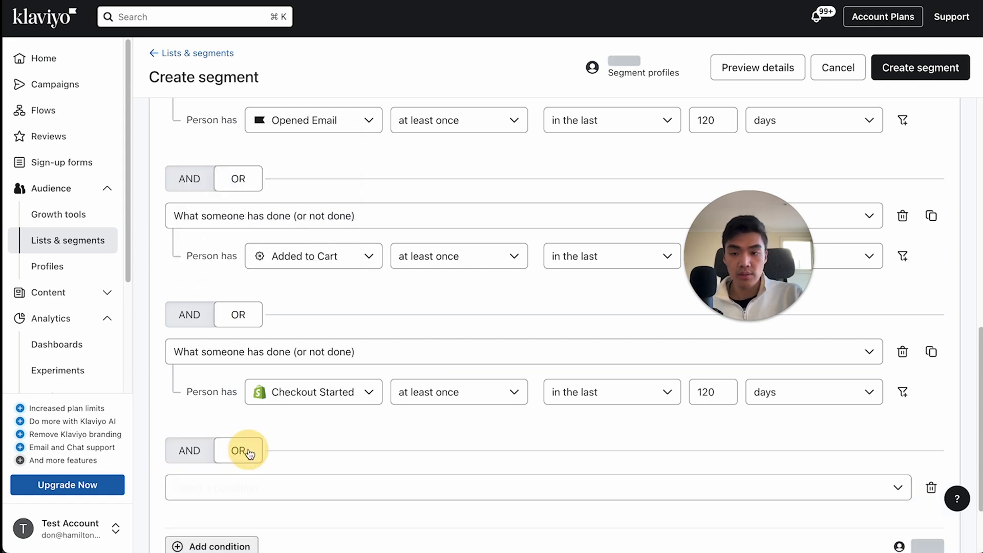
scroll(262, 446, "down", 2)
left_click(273, 435)
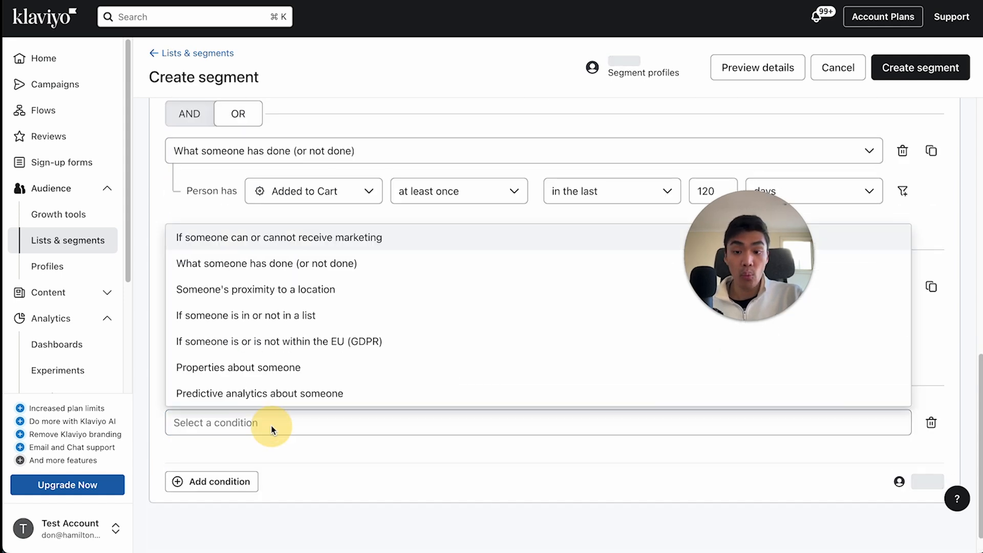
left_click(246, 265)
double_click(702, 462)
type("120")
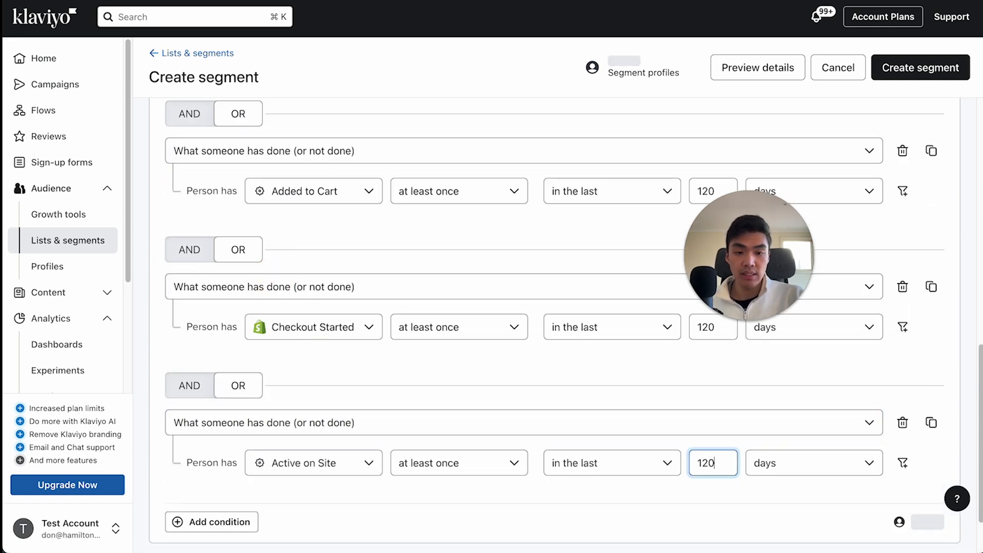
- Add one more OR condition below Active on Site and create the segment
scroll(589, 455, "down", 2)
left_click(222, 451)
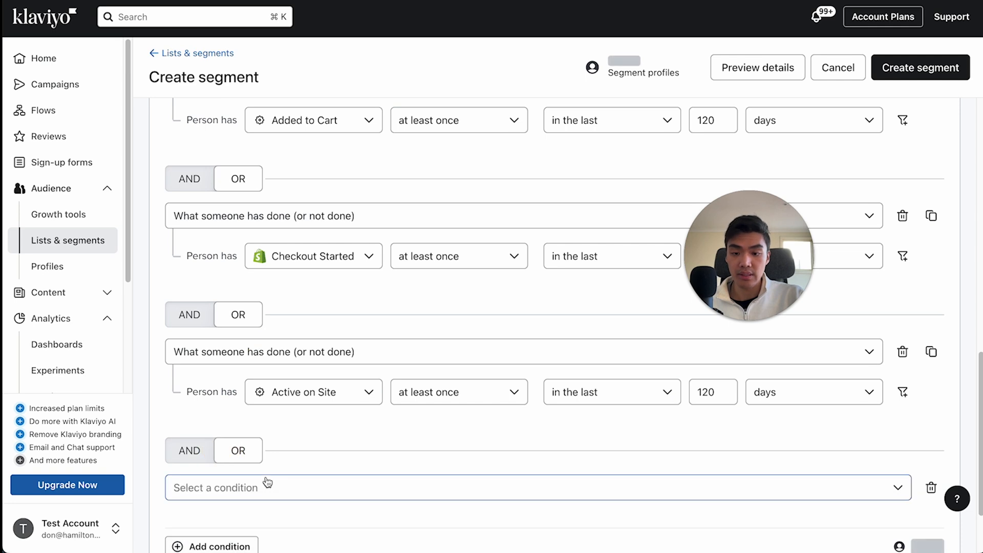
scroll(288, 408, "down", 2)
left_click(289, 407)
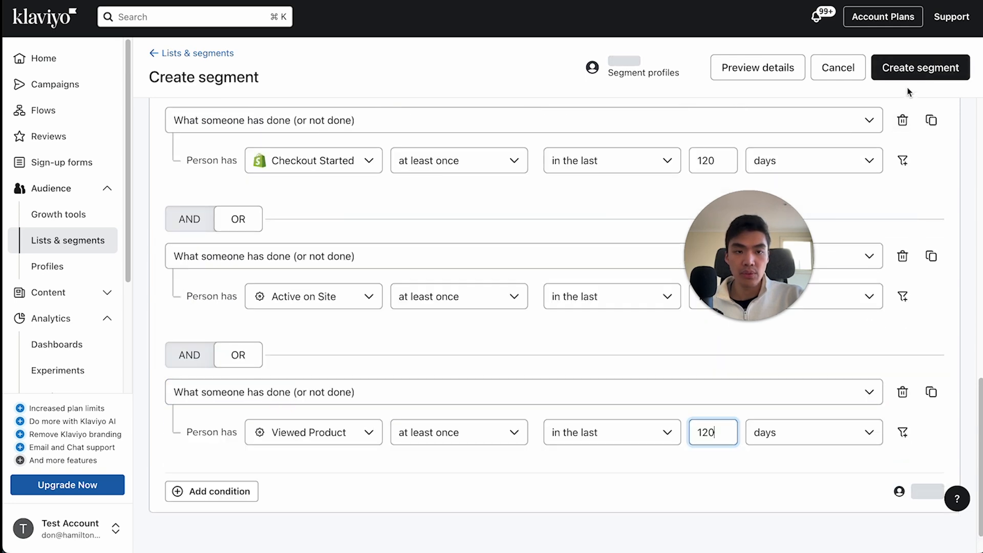
left_click(919, 67)
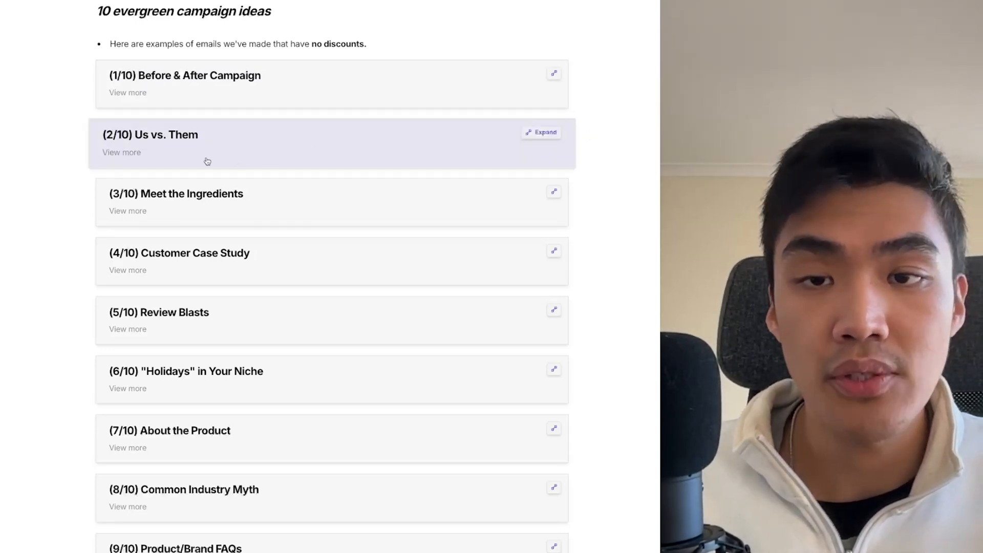
- In the evergreen campaign ideas document, view the "Us vs. Them" and "Review Blasts" email examples and collapse each again
left_click(531, 134)
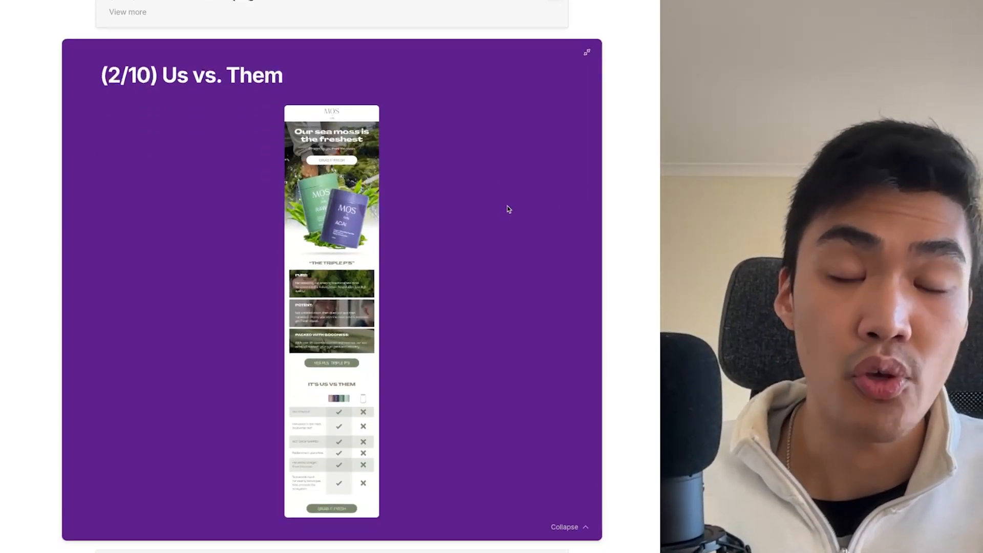
left_click(587, 51)
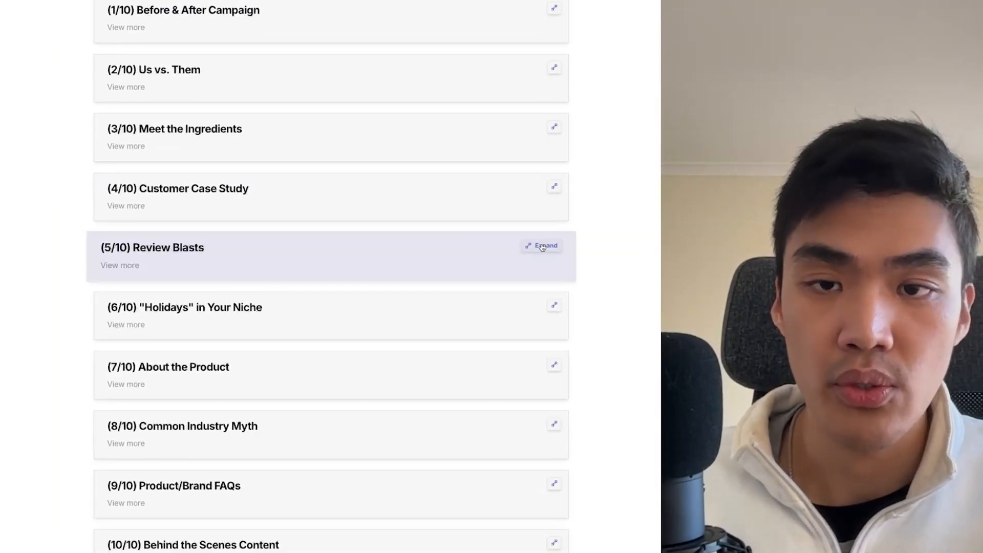
left_click(541, 247)
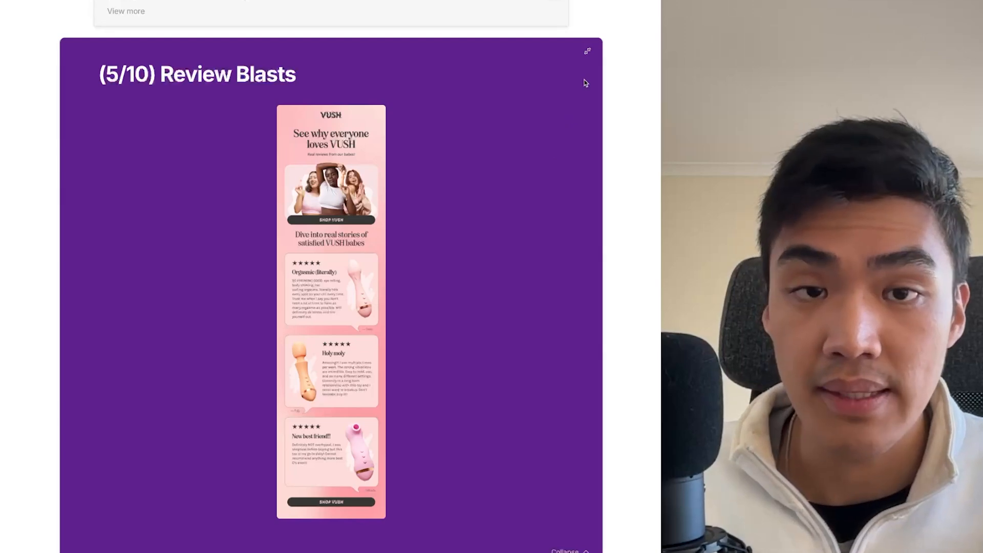
left_click(587, 52)
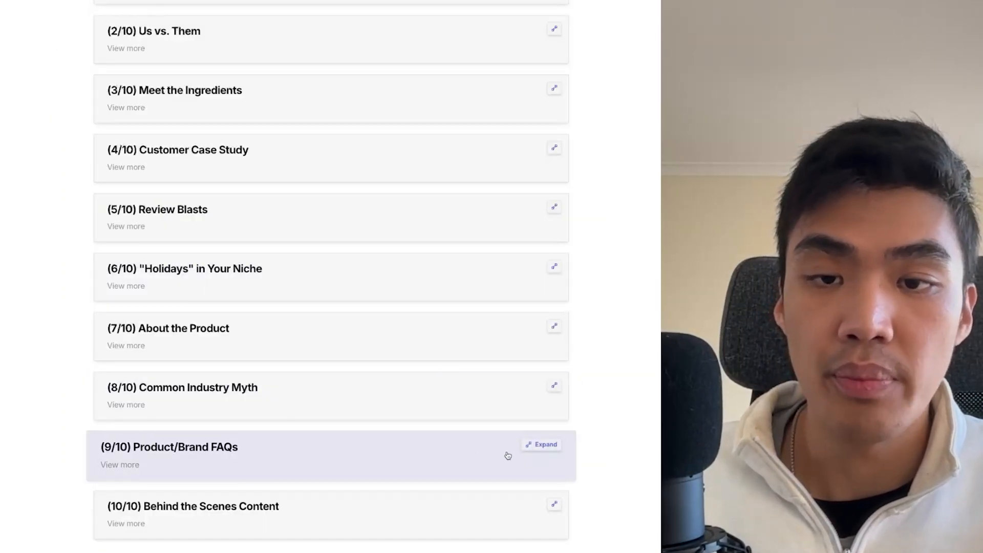
- View the "Product/Brand FAQs" email example in the campaign ideas document and collapse it again
left_click(554, 448)
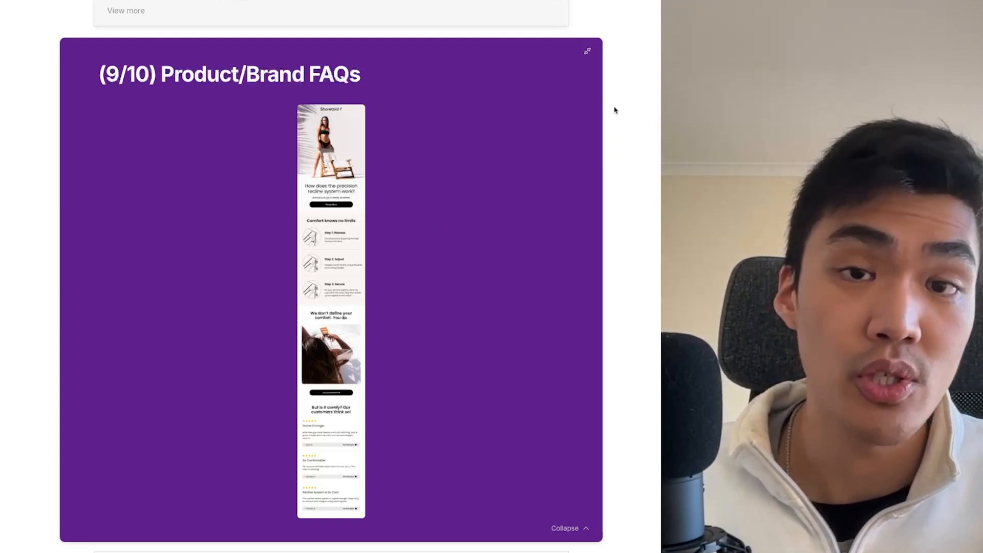
left_click(587, 51)
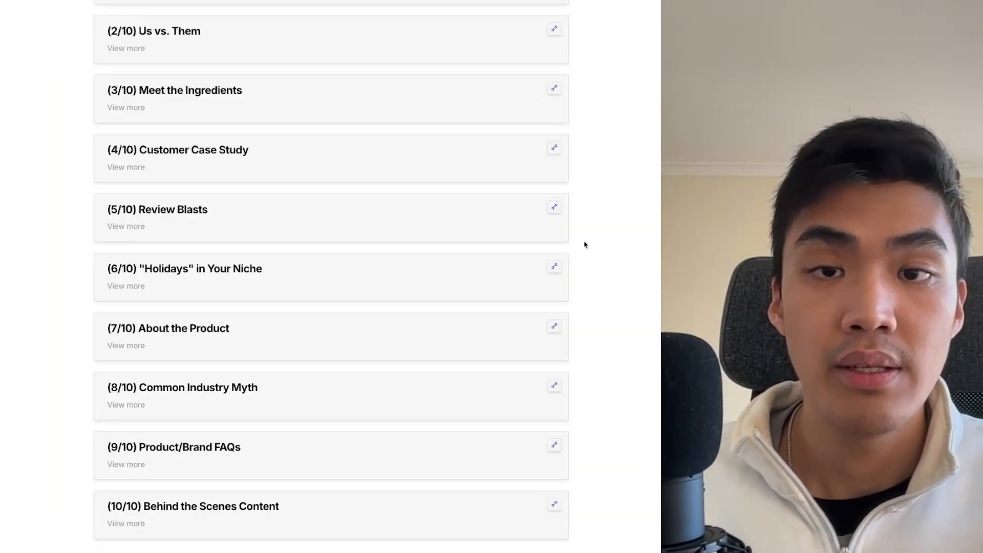
scroll(428, 99, "up", 2)
scroll(518, 314, "down", 1)
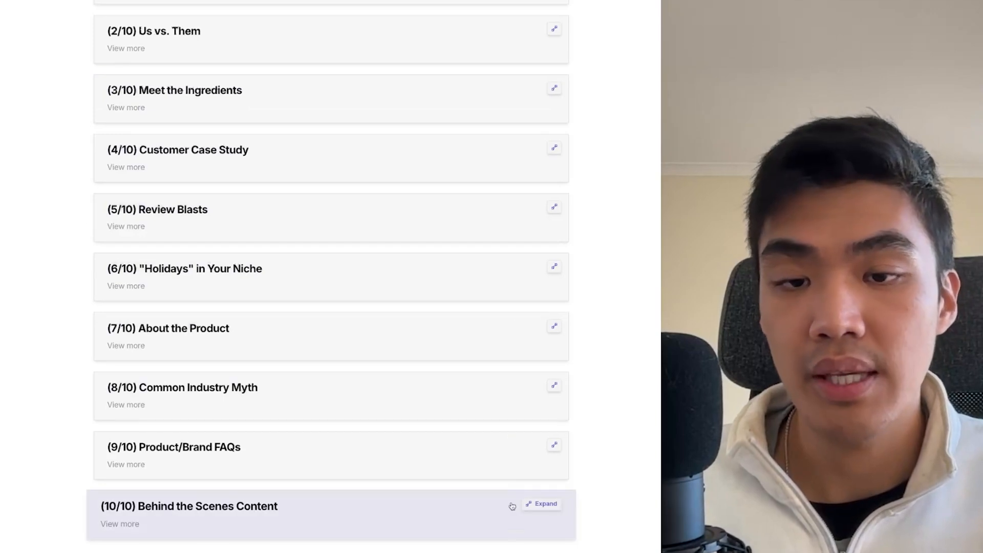
scroll(577, 445, "up", 2)
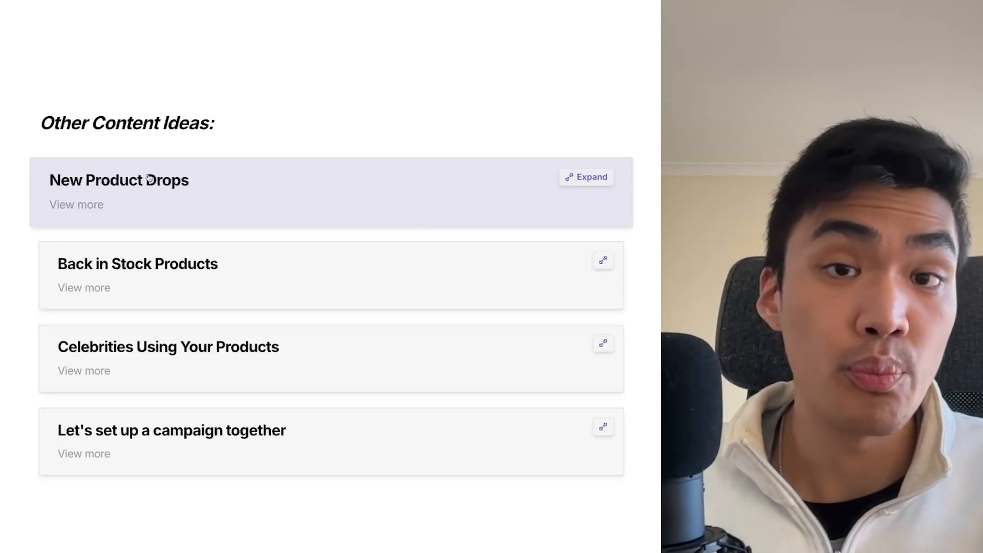
- Under Other Content Ideas, view the "New Product Drops" email example and collapse it again
left_click(584, 177)
scroll(366, 243, "down", 2)
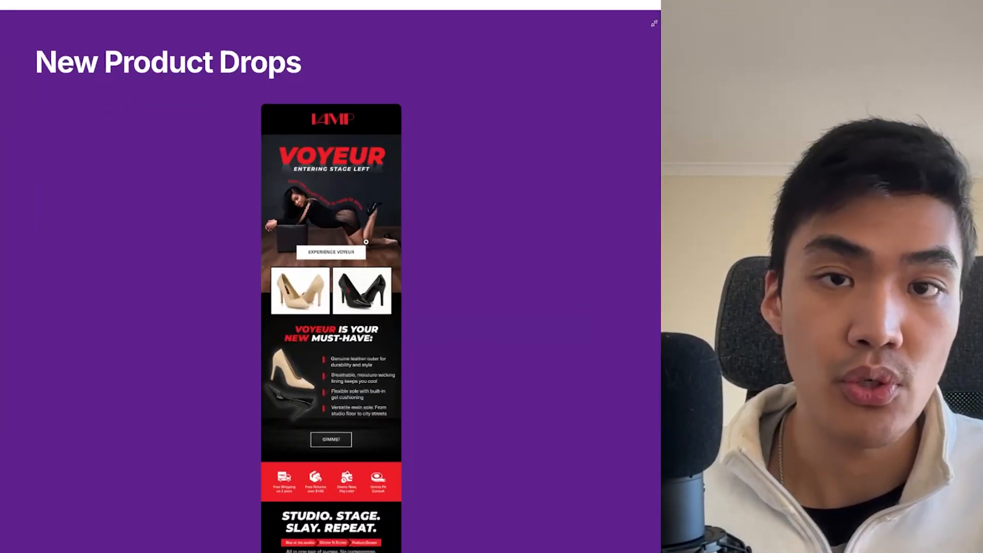
scroll(365, 242, "down", 1)
scroll(424, 222, "up", 3)
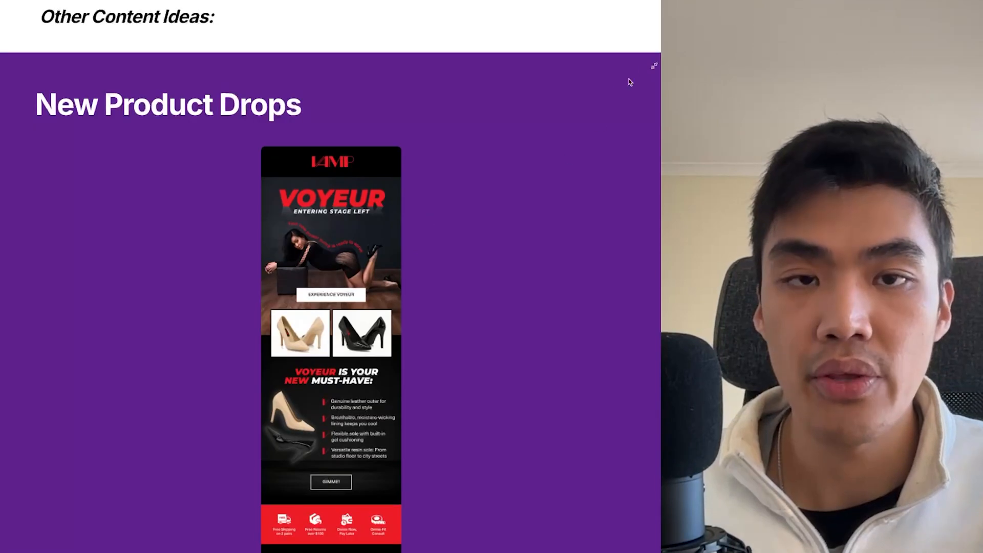
left_click(654, 65)
- Expand the "Back in Stock Products" idea and look through its email example
left_click(336, 247)
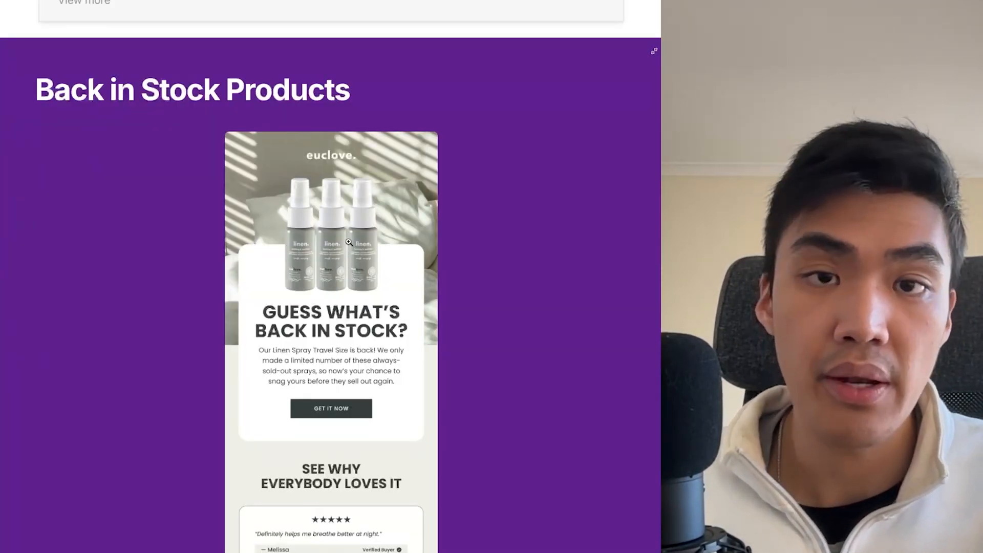
scroll(349, 242, "down", 1)
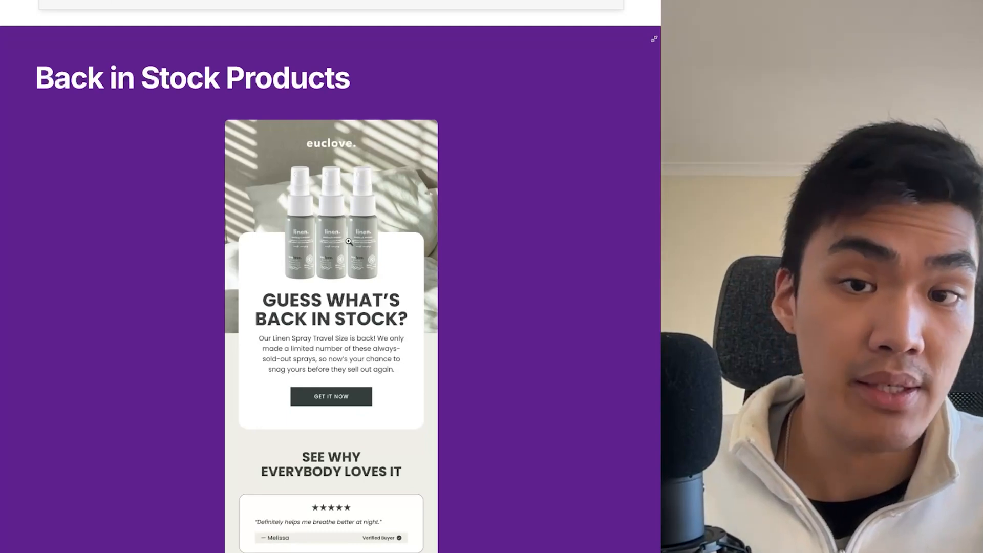
scroll(358, 242, "down", 3)
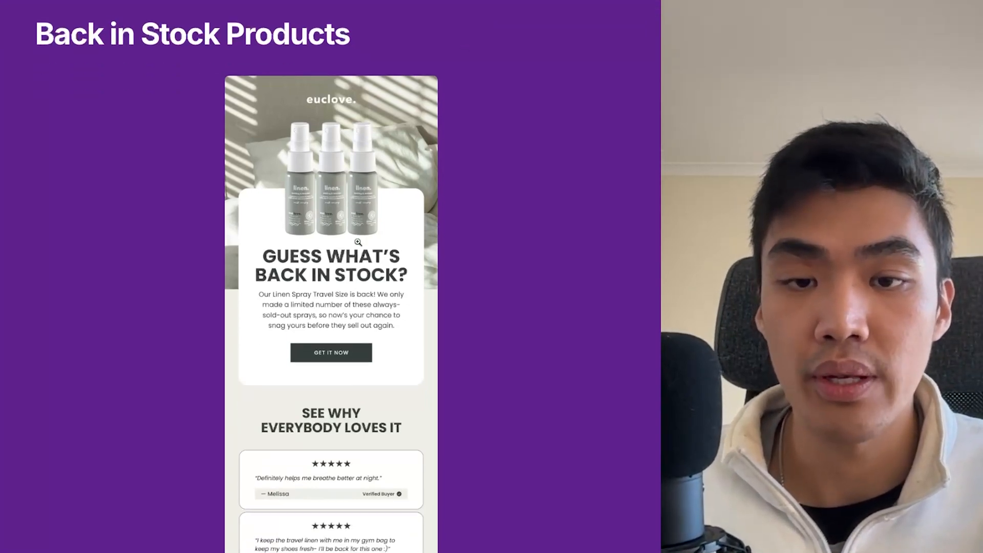
scroll(358, 242, "down", 2)
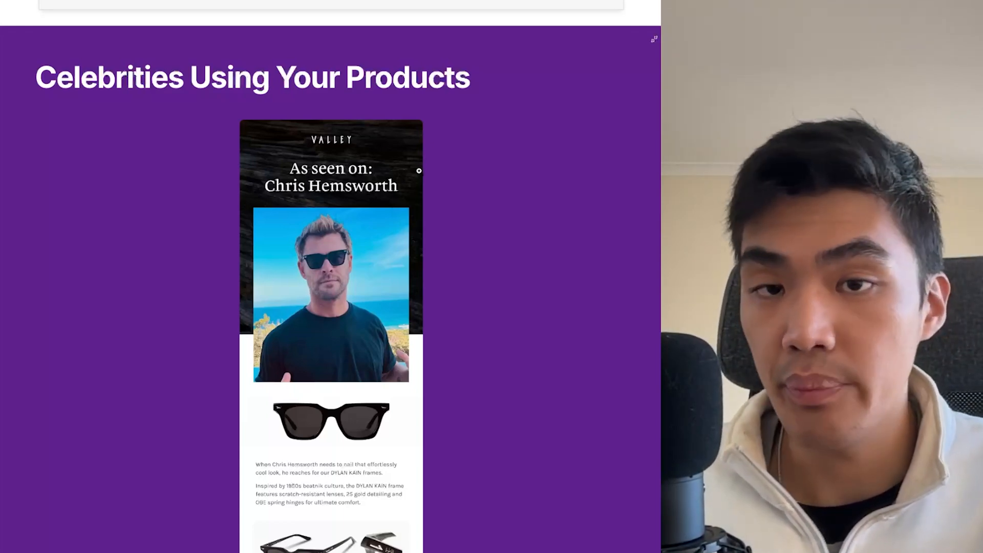
- Look through the "Celebrities Using Your Products" email example and collapse it again
scroll(424, 170, "down", 1)
scroll(429, 171, "down", 1)
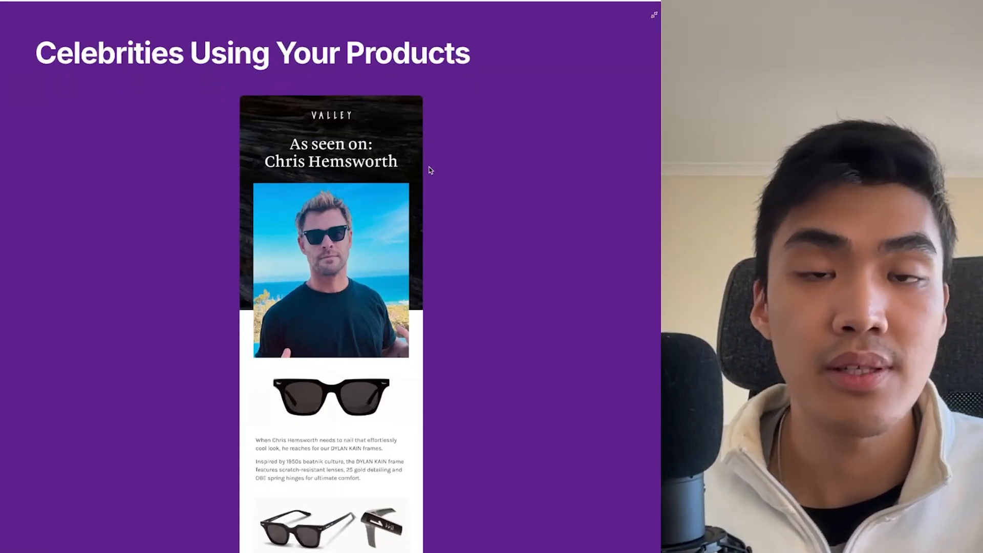
scroll(429, 171, "down", 2)
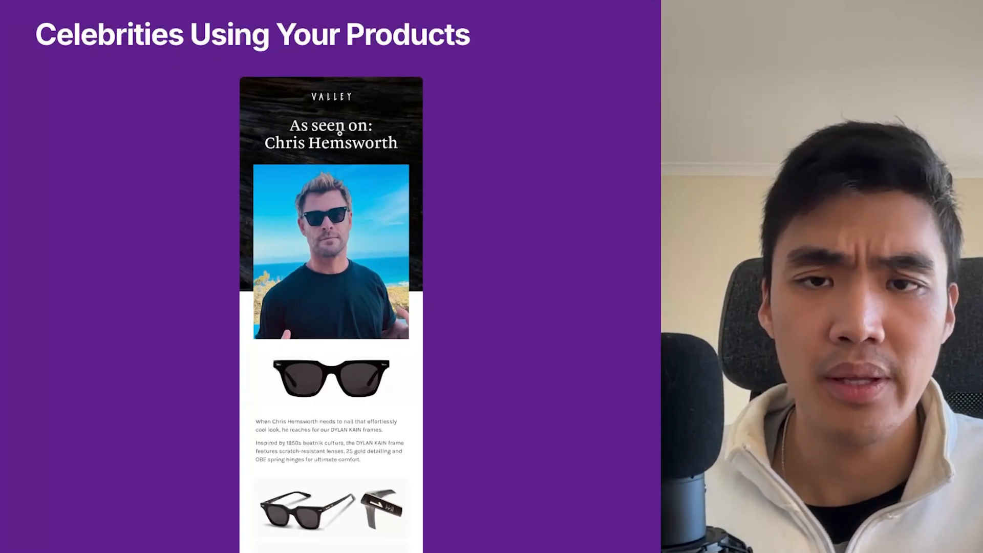
scroll(339, 132, "up", 1)
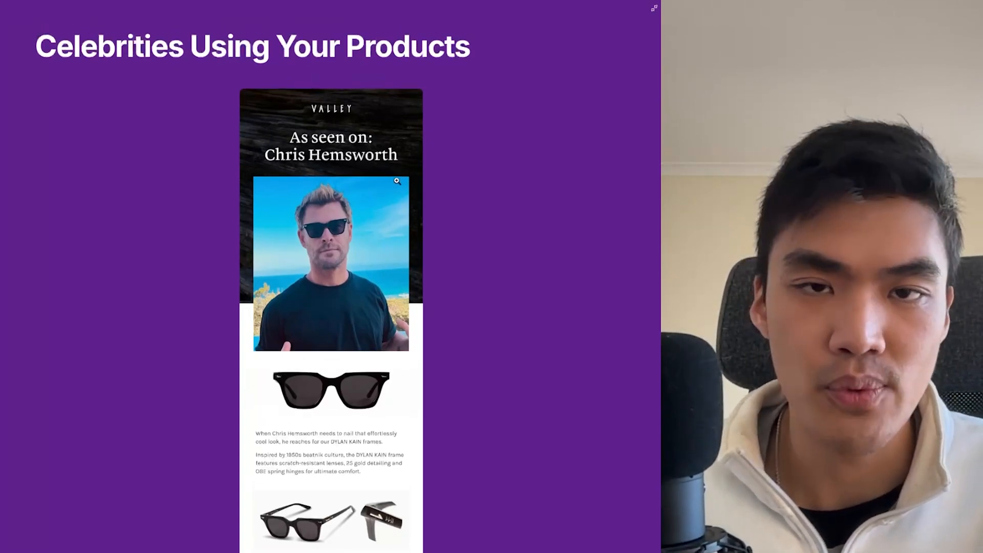
scroll(397, 181, "up", 2)
left_click(652, 32)
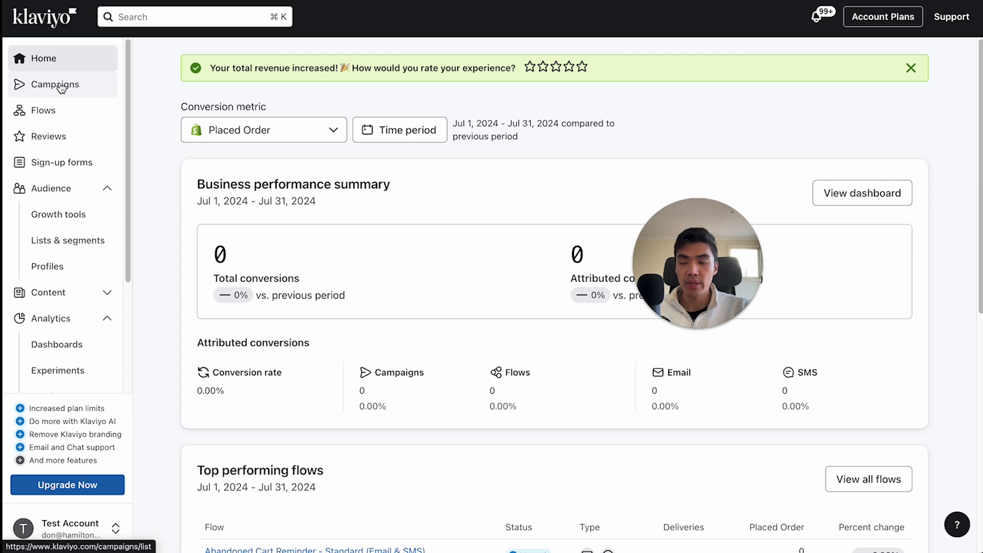
- In Klaviyo, start a new campaign and replace its default name with "Best sellers / Entire List"
left_click(61, 87)
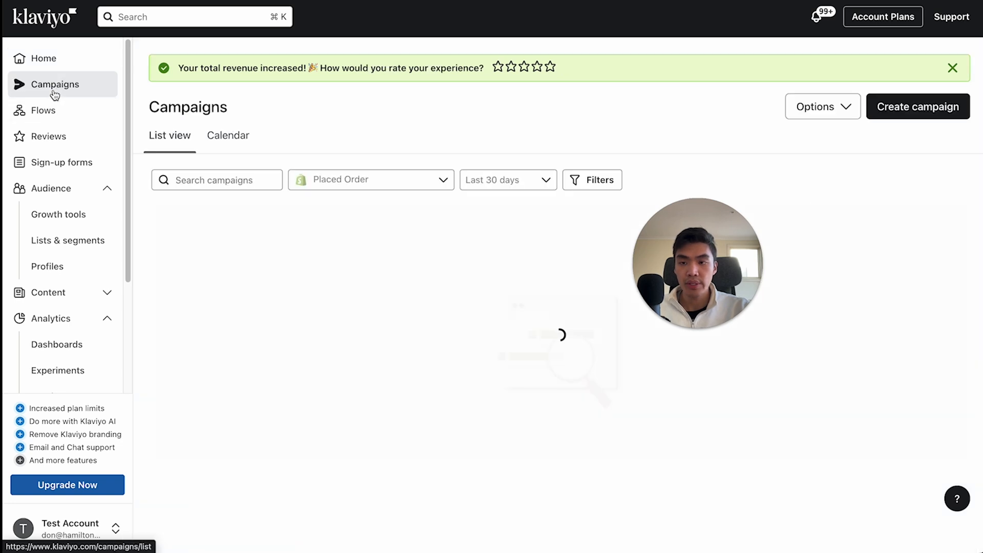
left_click(909, 110)
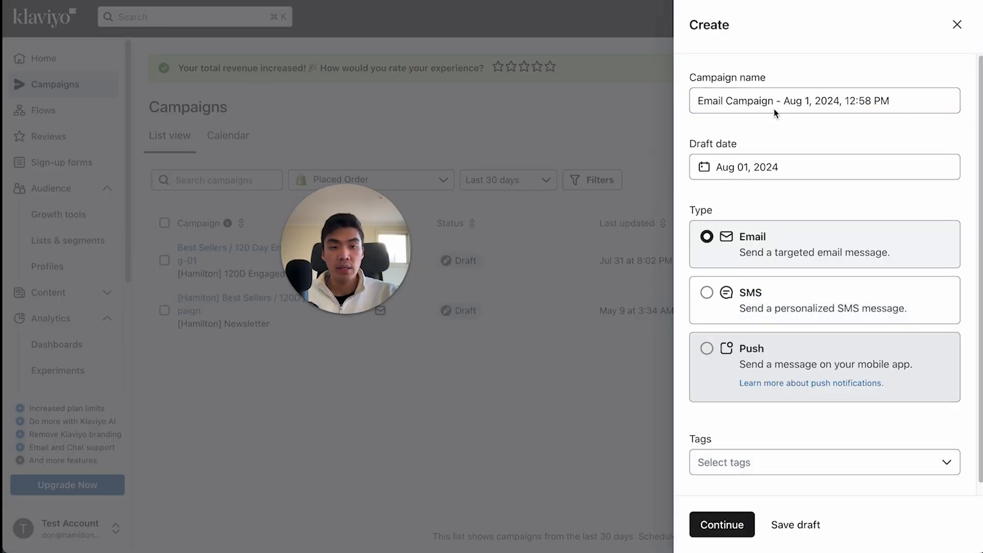
left_click(837, 97)
left_click_drag(907, 106, 703, 106)
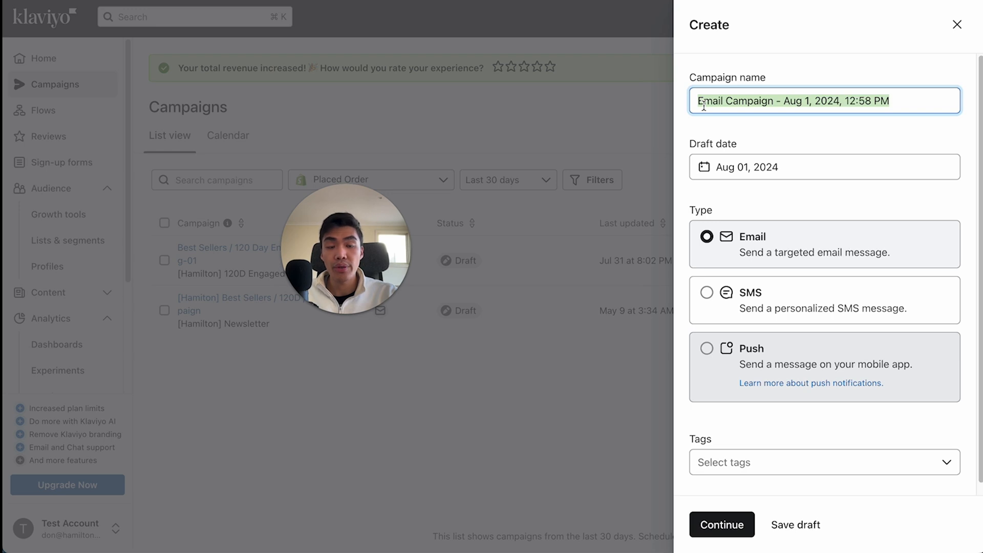
type("Best sellers")
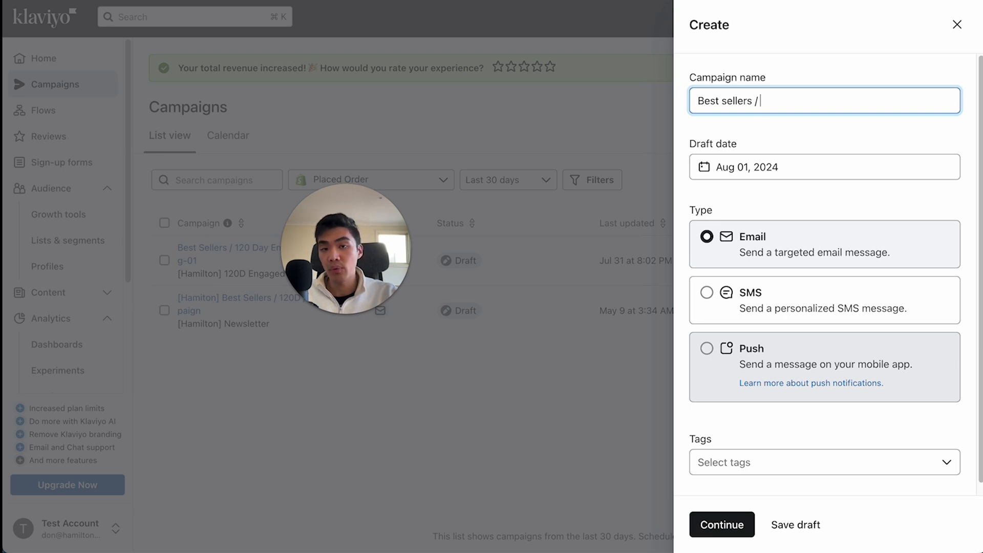
type("/ Entire List")
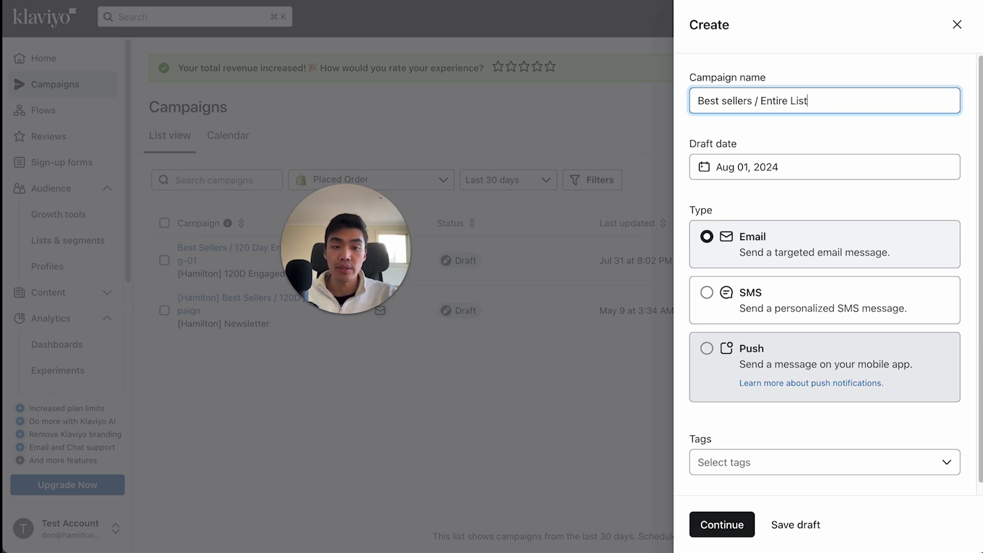
- Change the campaign name to "Best sellers / 120 Day Engaged / 2024-Aug-01" and create it as an Email campaign
key("BackSpace")
key("BackSpace")
key("BackSpace")
key("BackSpace")
key("alt+BackSpace")
type("120 Day")
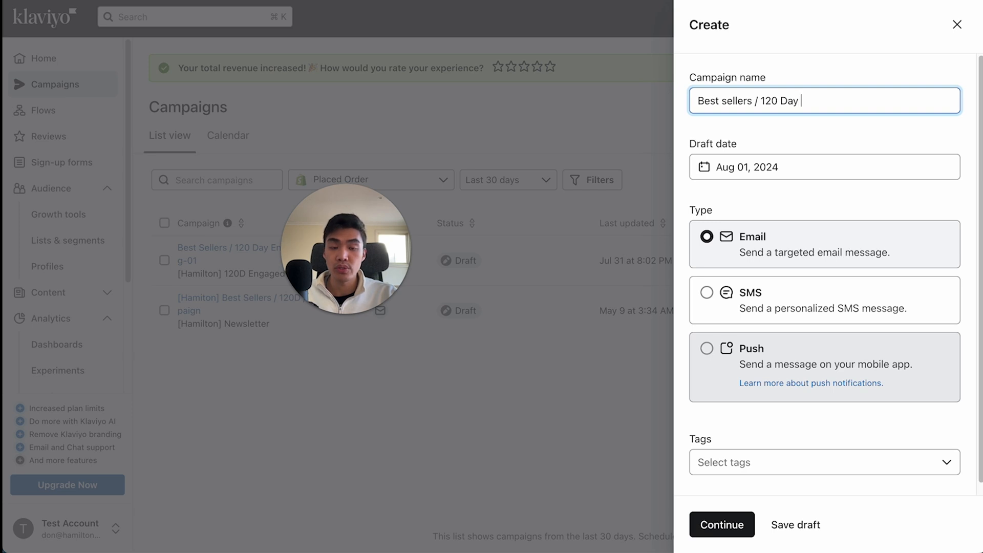
type(" Engaged /")
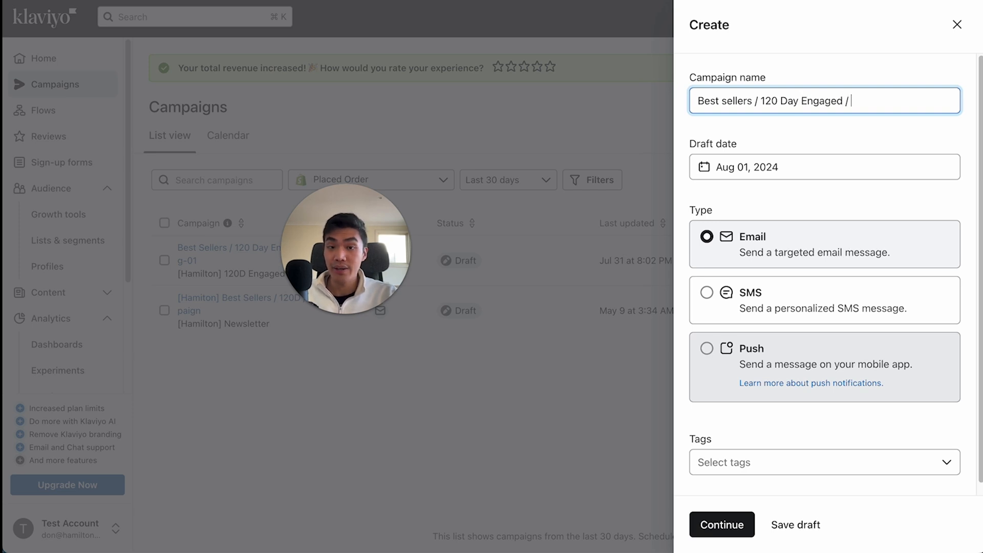
type(" Em")
key("BackSpace")
key("BackSpace")
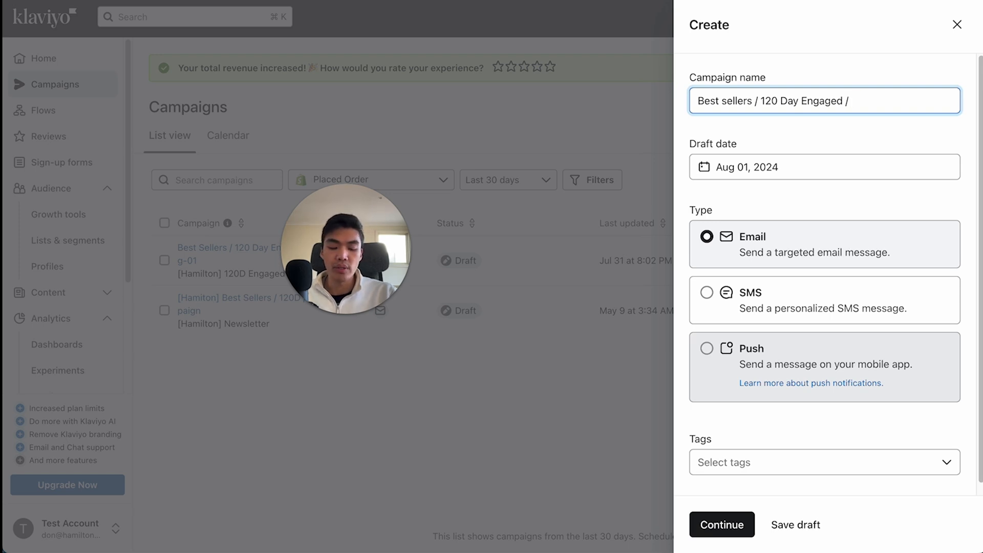
type("2024-")
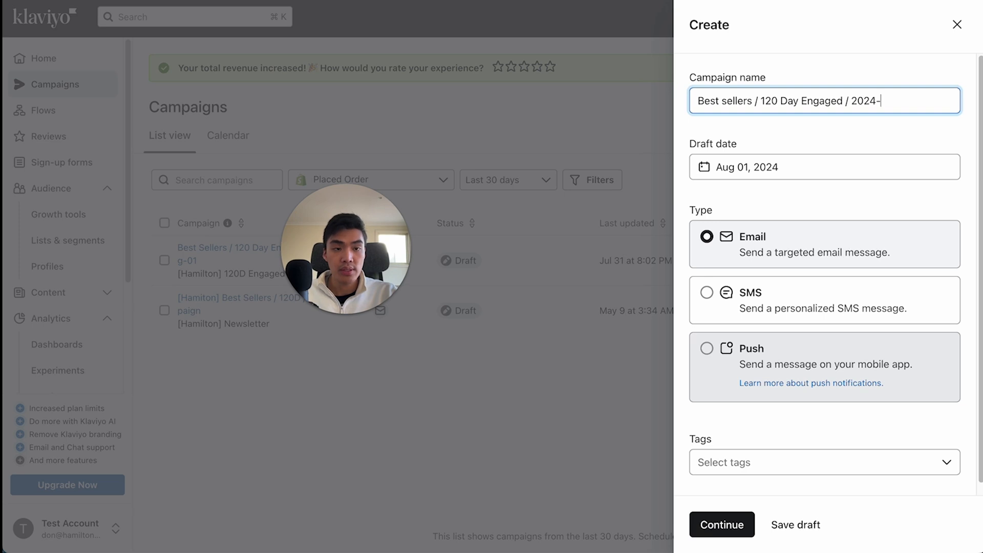
type("Aug-01")
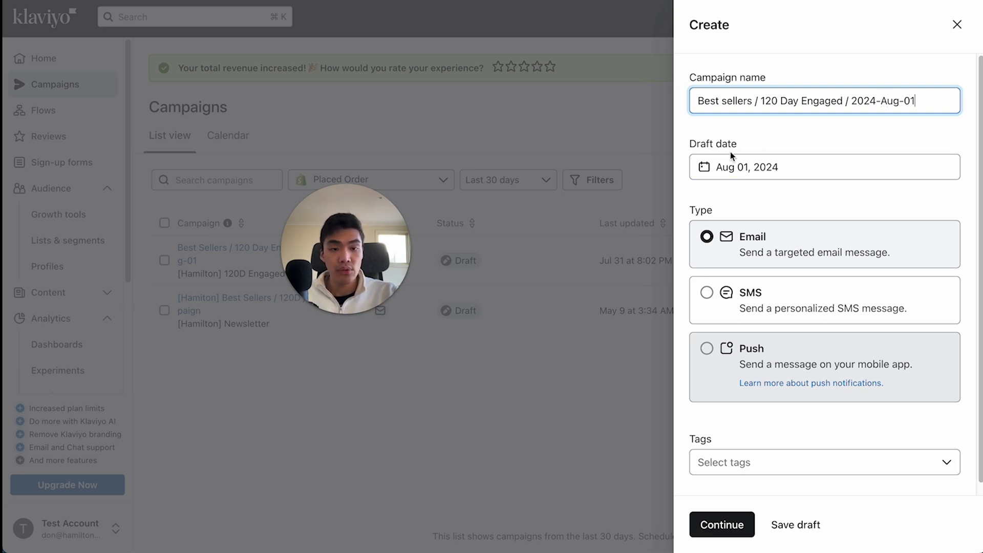
left_click(744, 239)
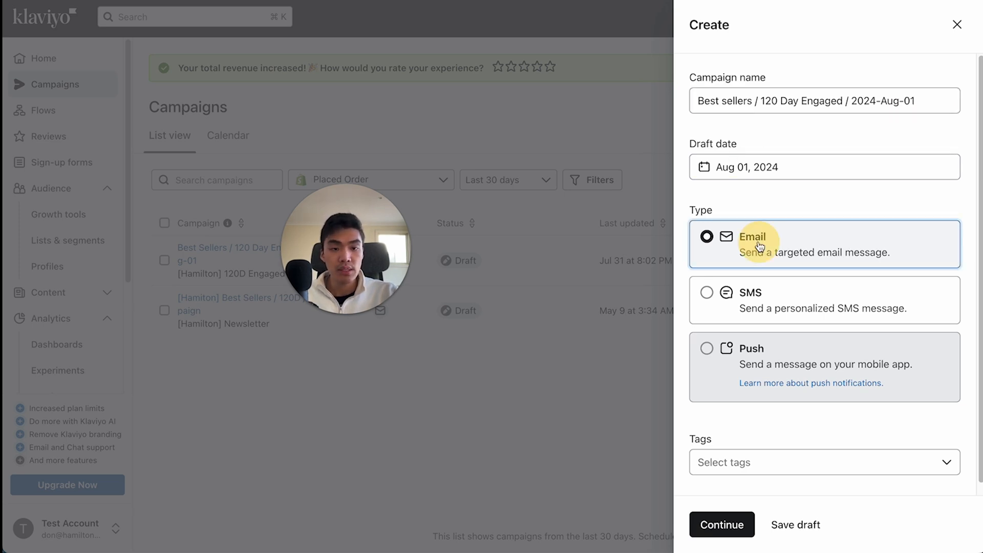
left_click(722, 523)
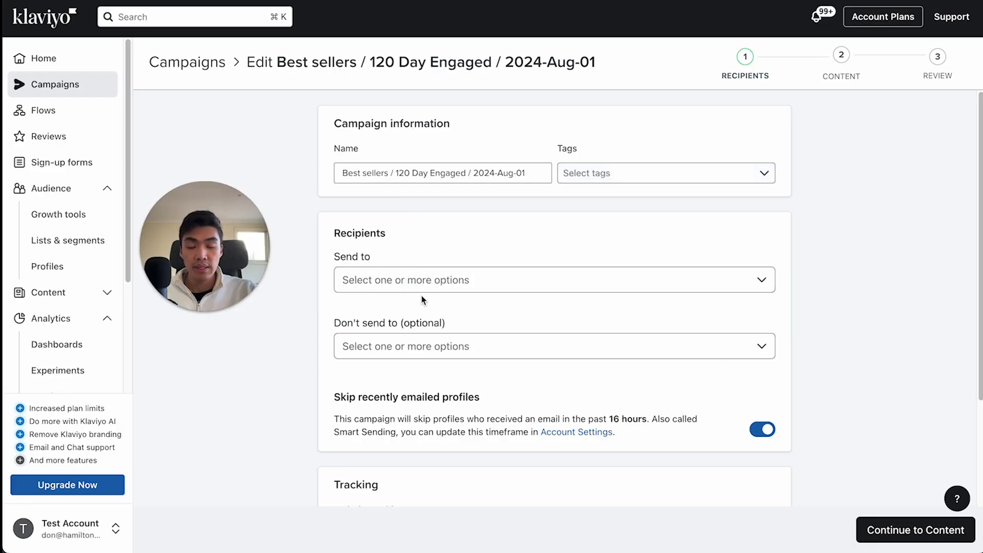
- Set the campaign to send to the 120 Day Engaged segment
scroll(421, 296, "down", 1)
left_click(420, 267)
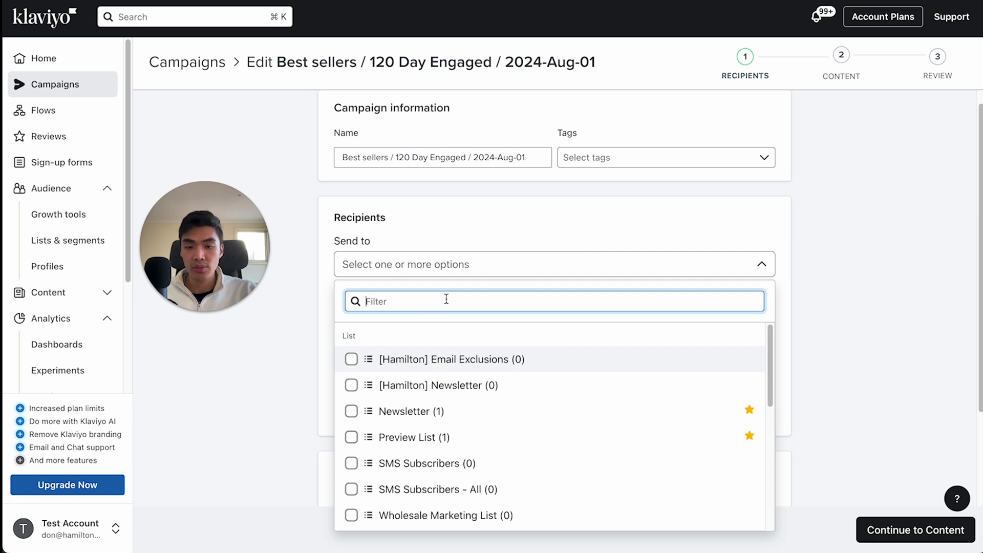
scroll(445, 449, "down", 5)
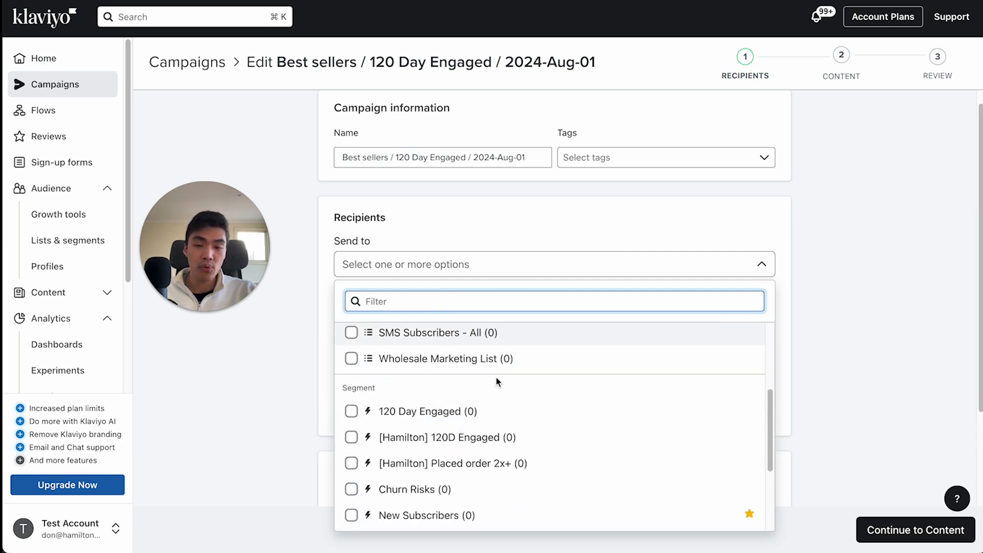
left_click(485, 415)
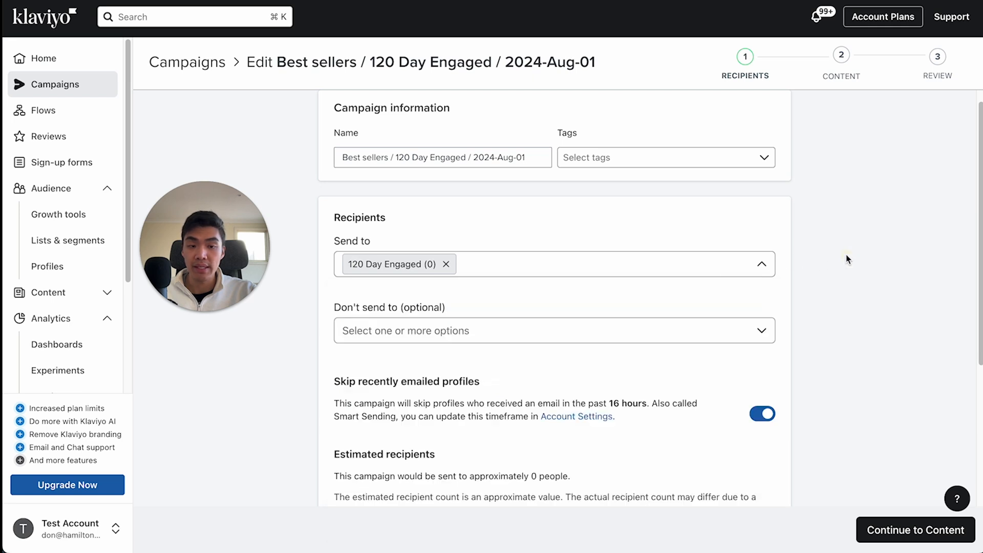
left_click(786, 256)
- Review the Smart Sending description and turn off skipping recently emailed profiles for the campaign
scroll(437, 275, "down", 3)
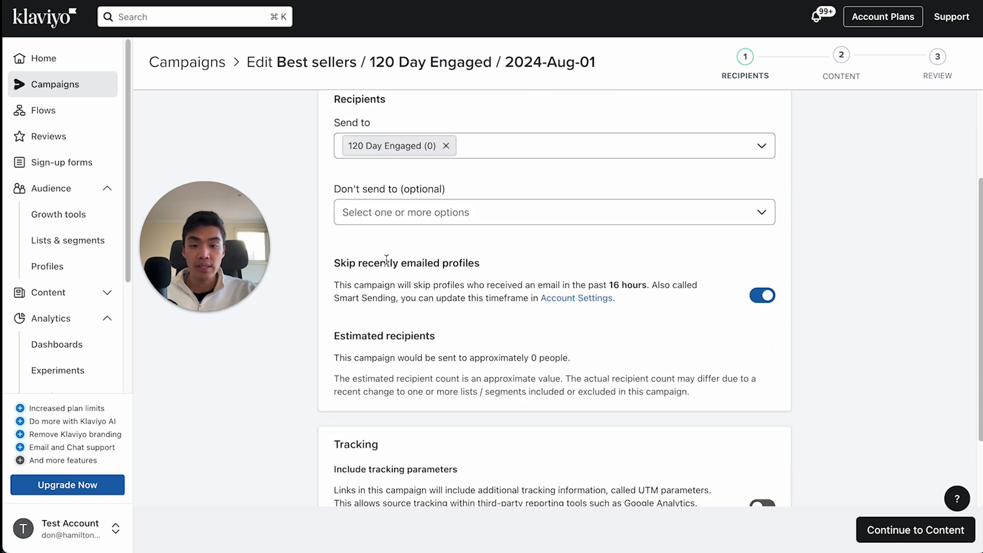
left_click_drag(333, 262, 386, 275)
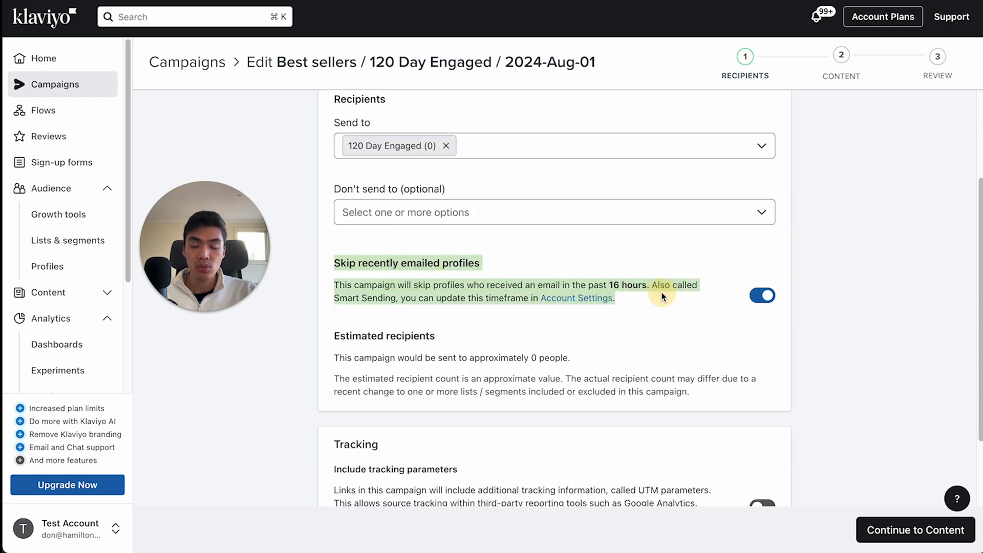
left_click(609, 306)
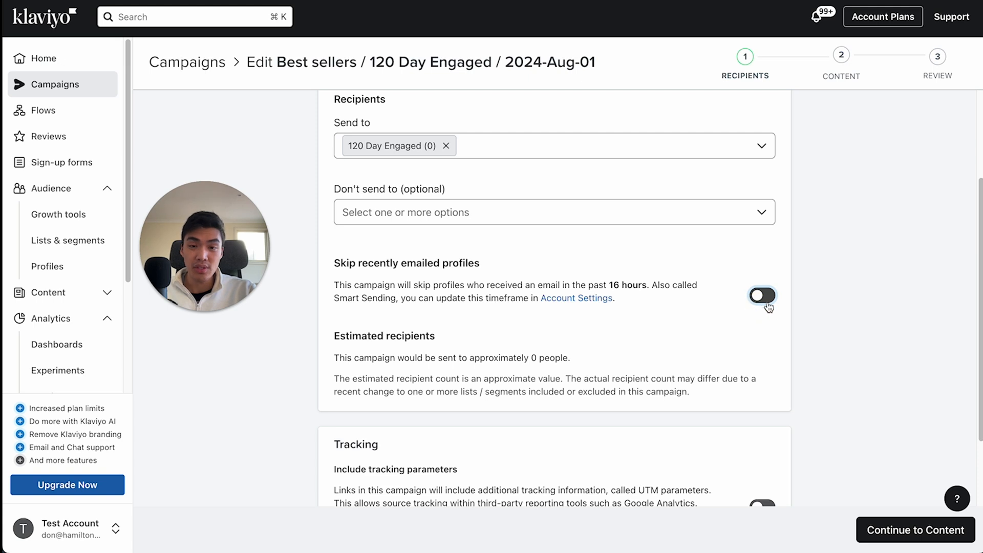
- Turn on UTM tracking parameters for the campaign's links
scroll(768, 306, "down", 2)
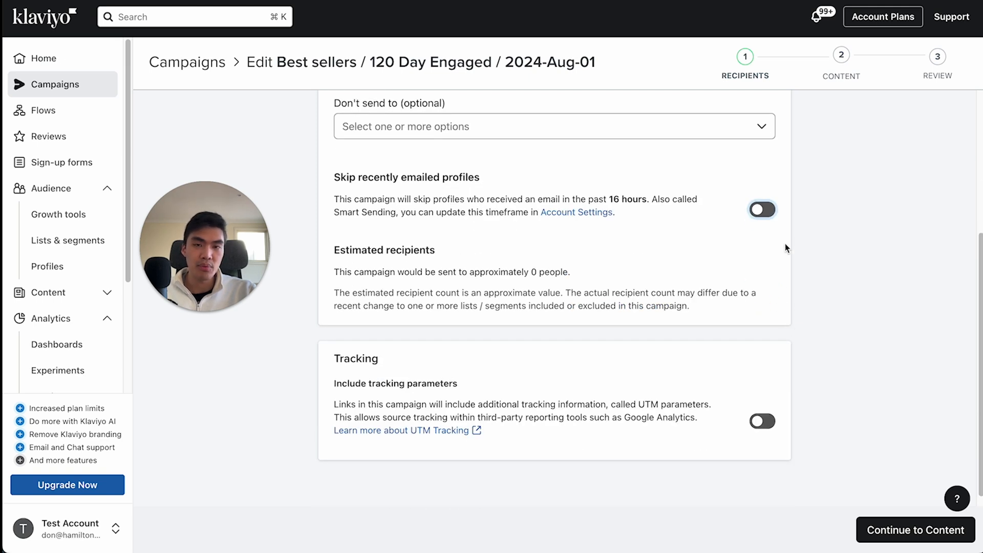
scroll(785, 244, "up", 1)
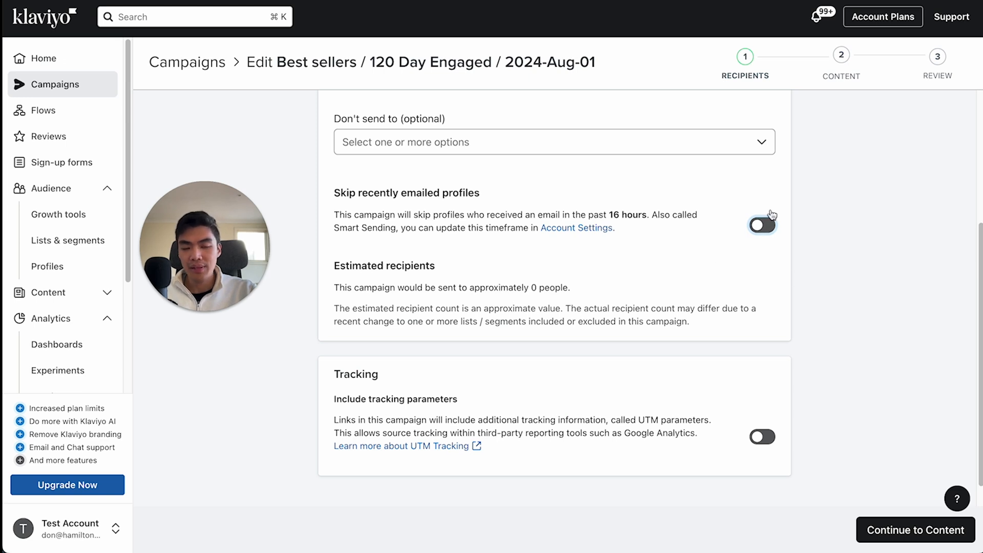
left_click(761, 437)
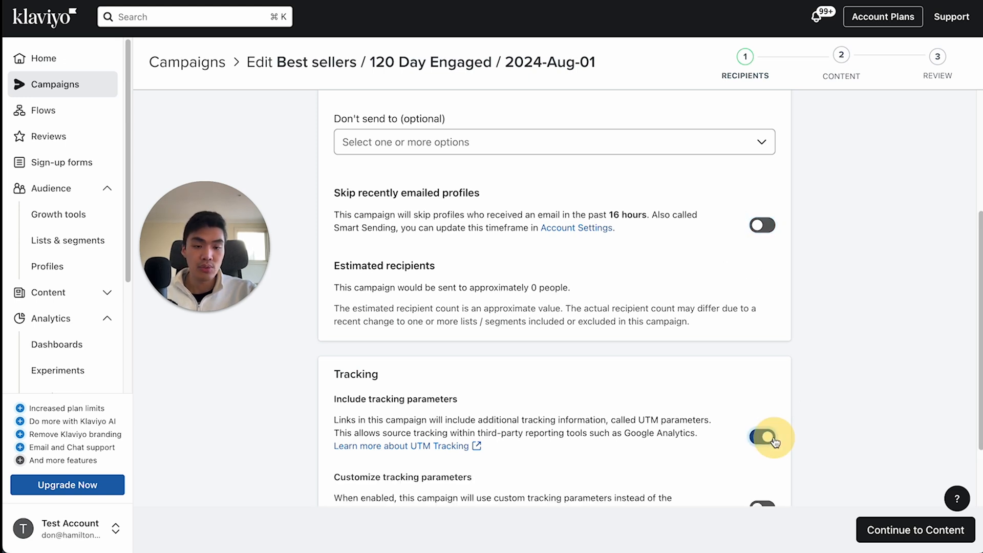
- Continue to the campaign content and set the subject line to "Check out our best sellers!"
scroll(812, 393, "down", 2)
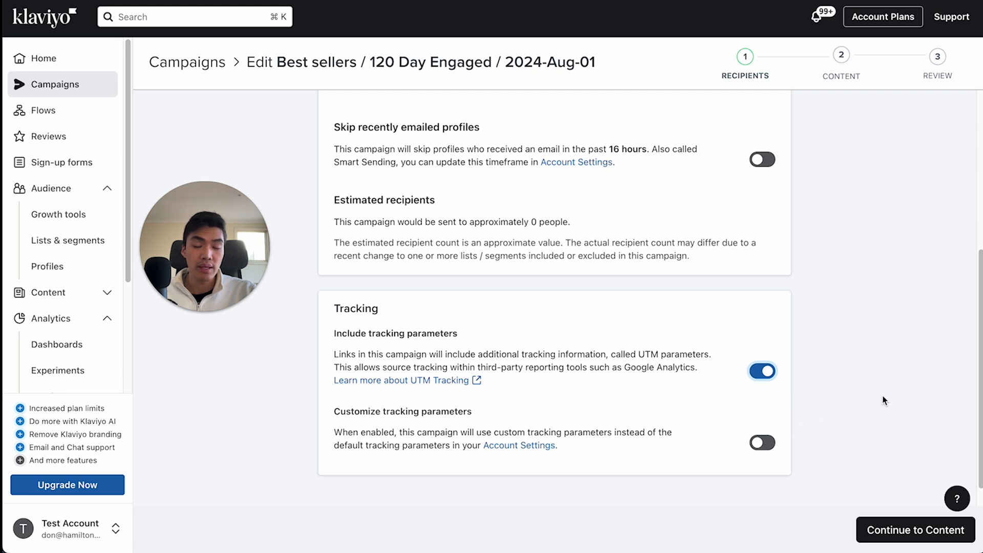
left_click(890, 530)
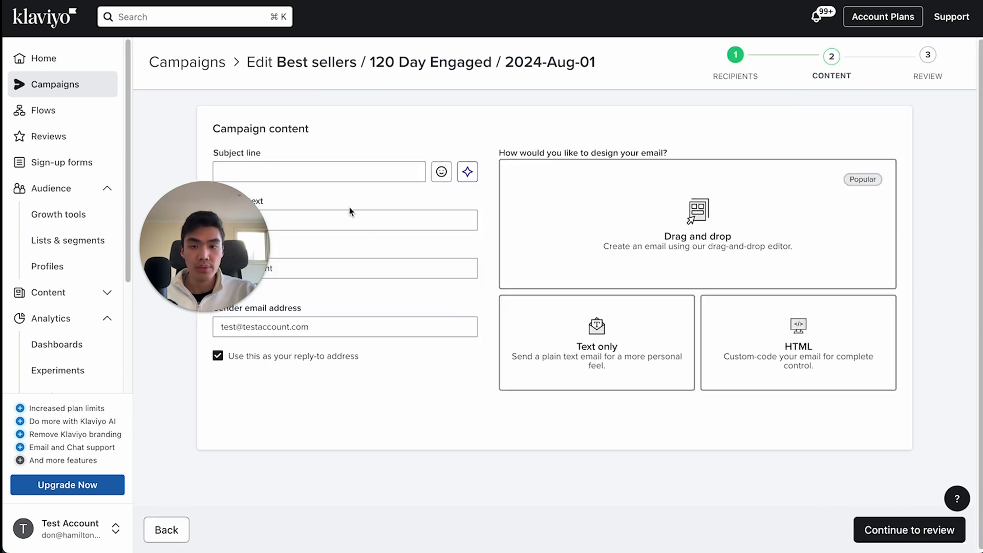
left_click(344, 171)
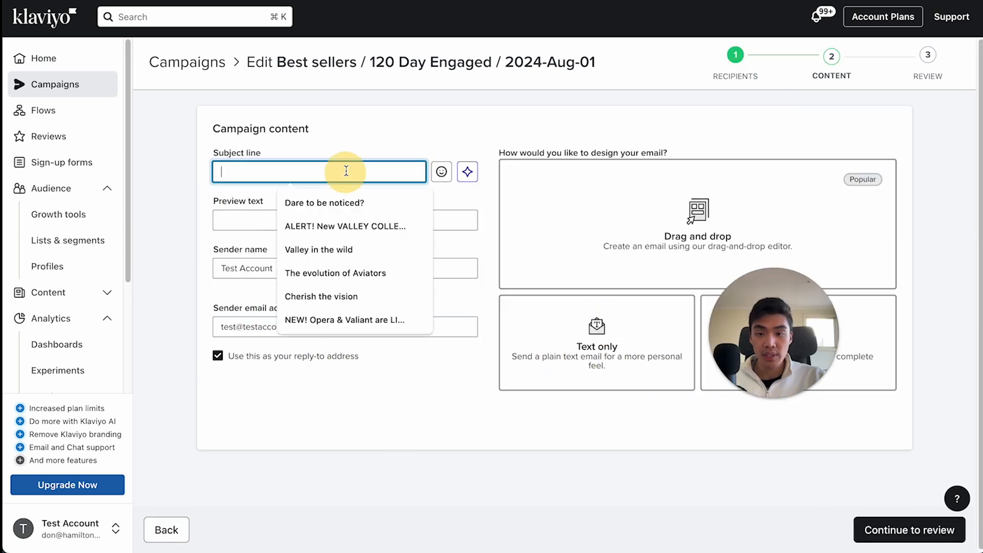
left_click(465, 112)
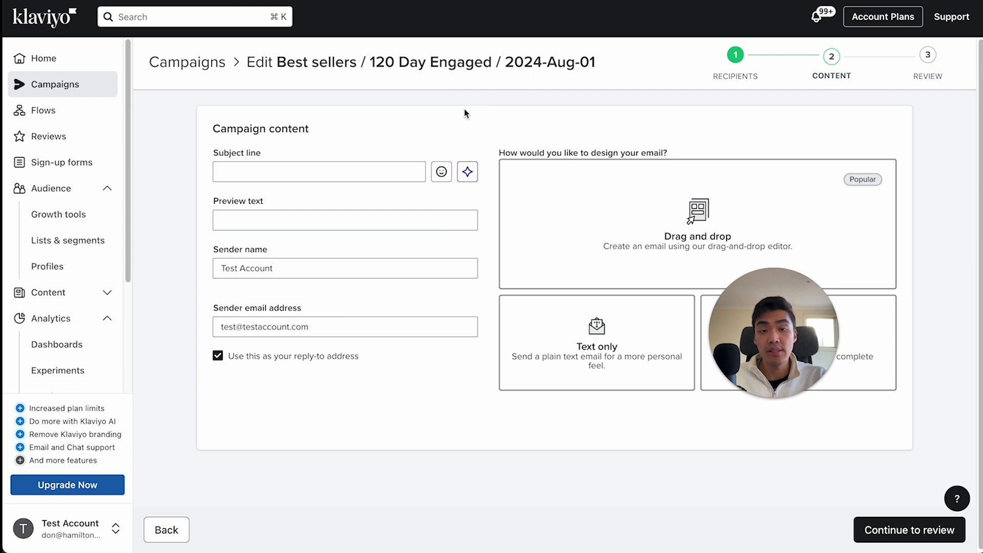
left_click(388, 168)
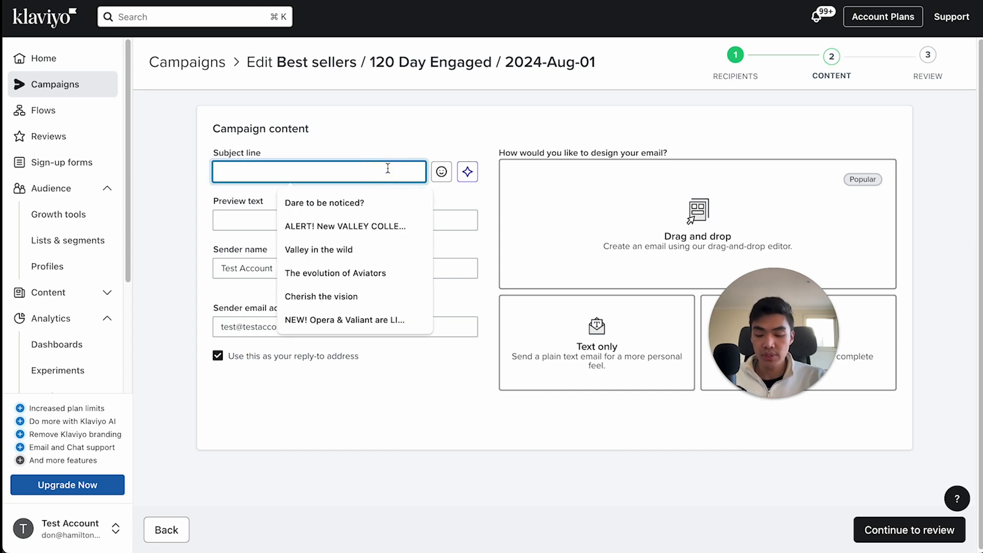
type("Check out ou")
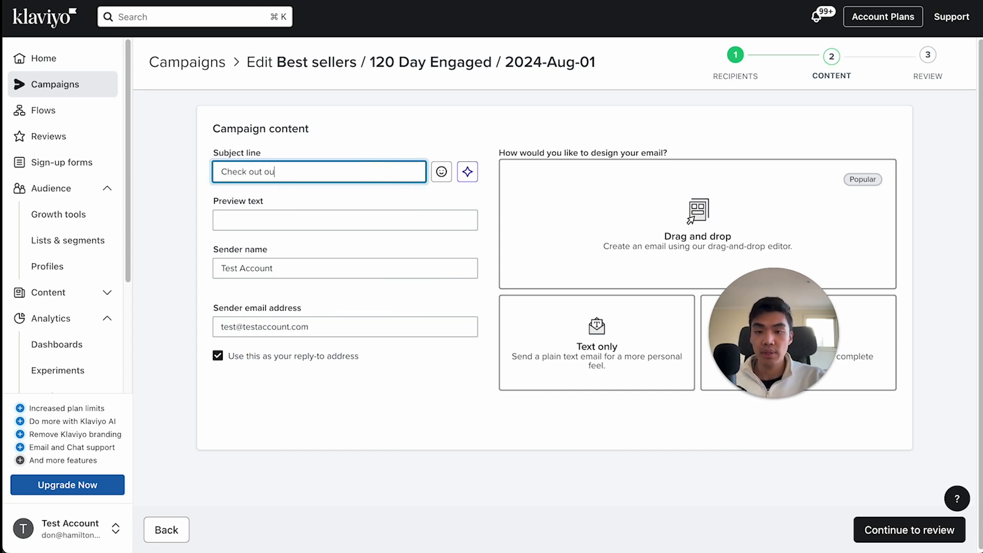
type("r best sellers!")
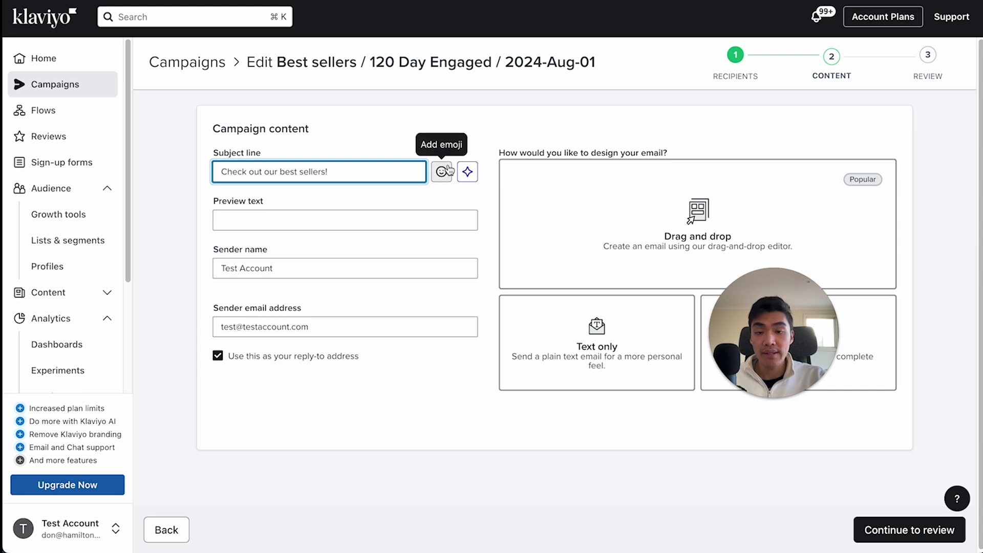
- Add the eyes emoji 👀 to the end of the subject line
left_click(441, 172)
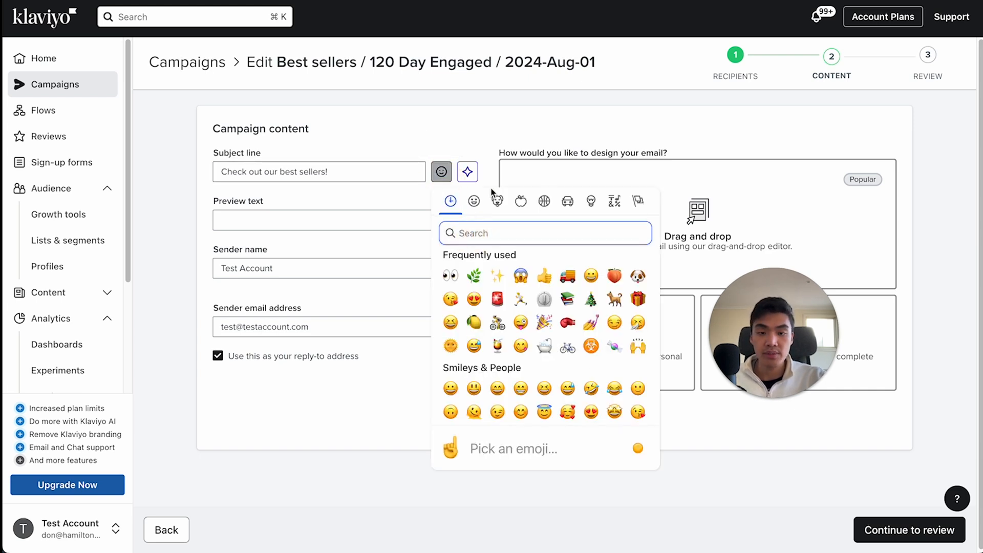
left_click(451, 276)
left_click(400, 219)
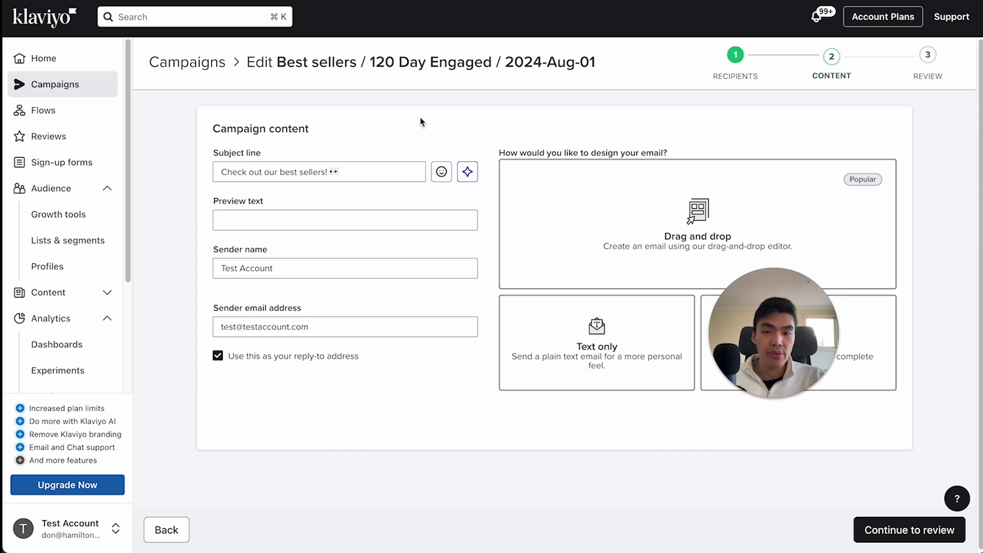
- Set the preview text to "Free shipping on orders over $100. Buy now, pay later."
left_click(322, 221)
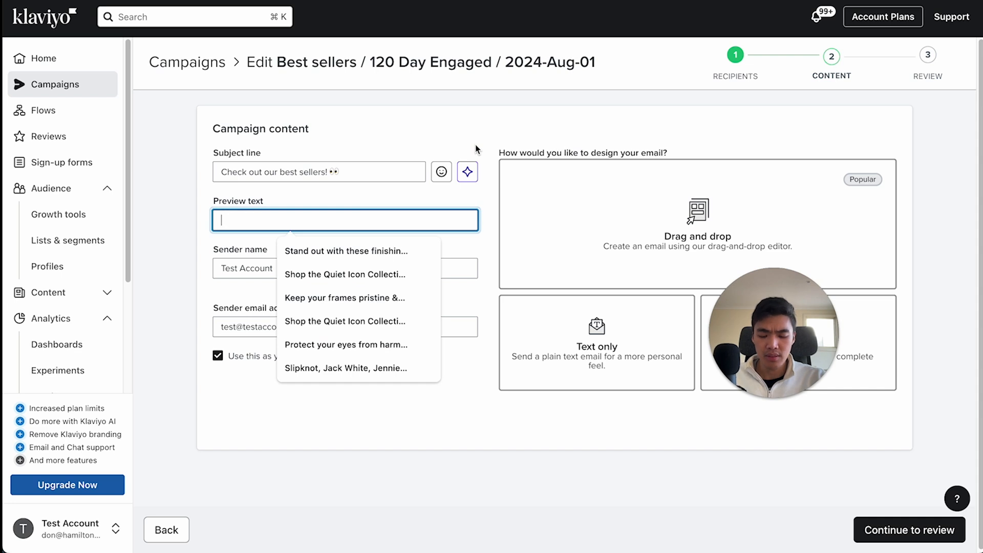
type("Free shipping on or")
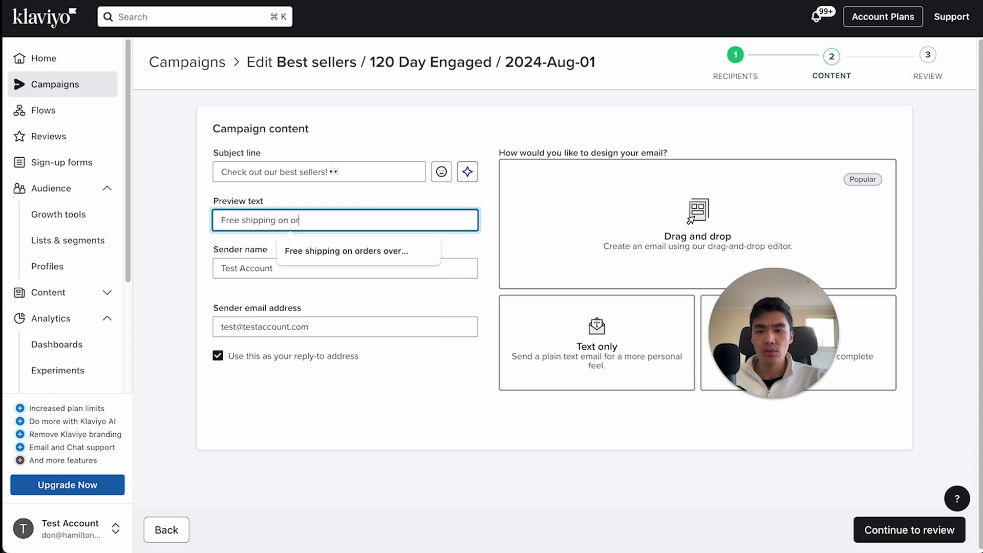
type("ders over $100.")
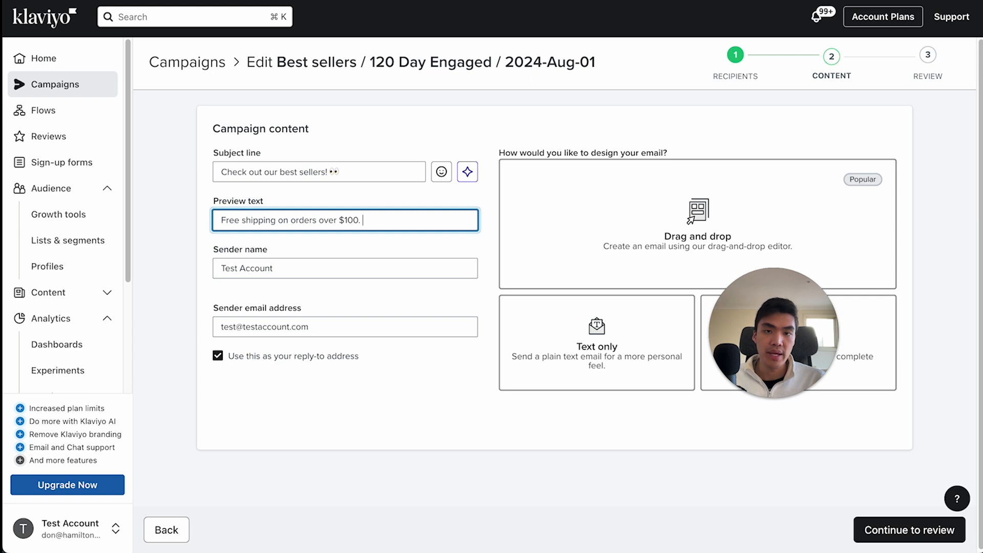
type(" Buy now, pay")
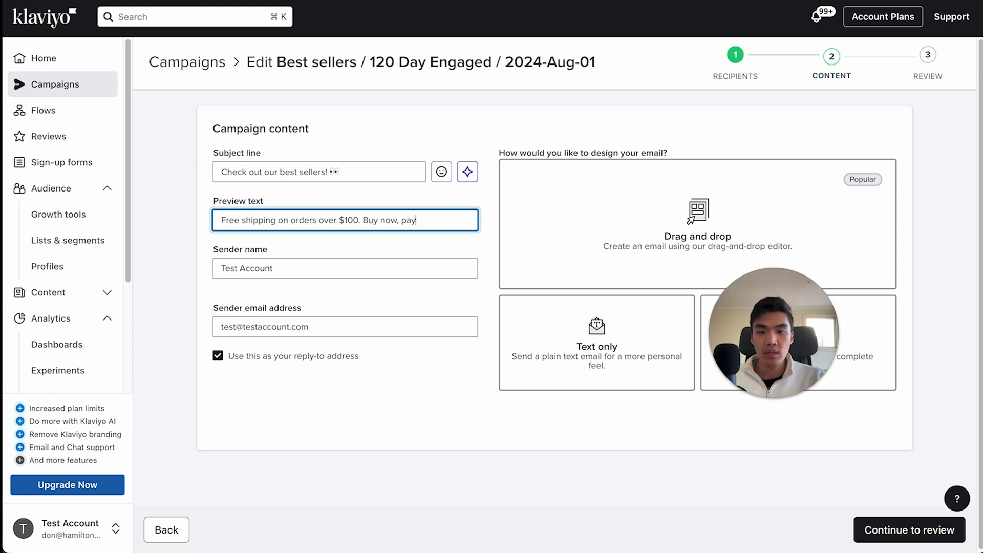
type(" later")
type(".")
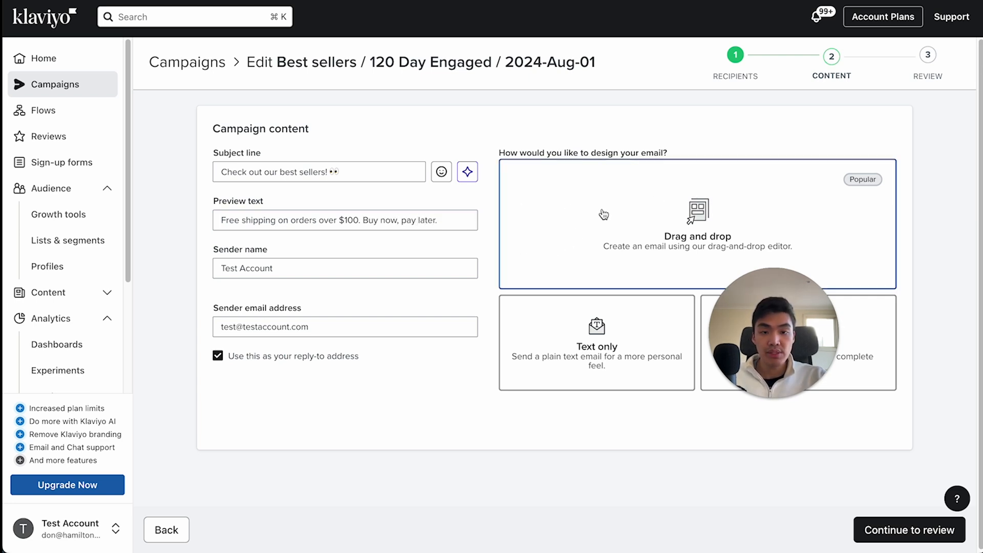
- Choose the drag-and-drop email design and use the Sale - Summer template with the yellow-bordered 25% OFF banner
left_click(663, 215)
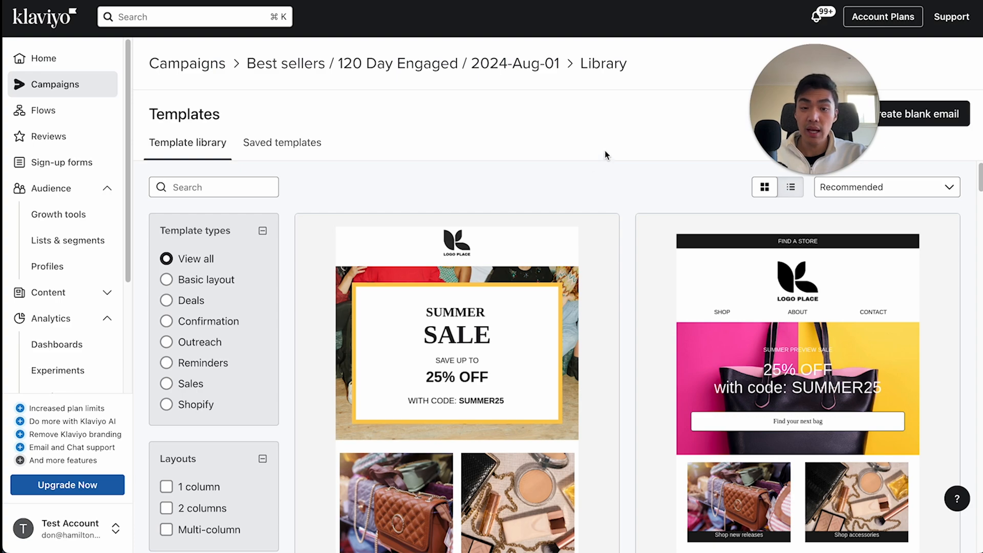
scroll(574, 256, "down", 7)
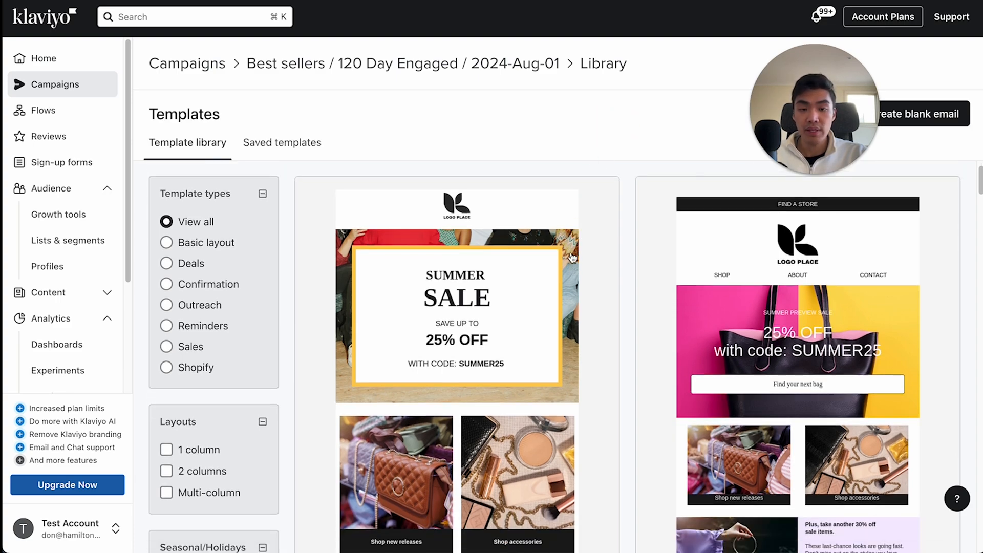
scroll(574, 263, "down", 15)
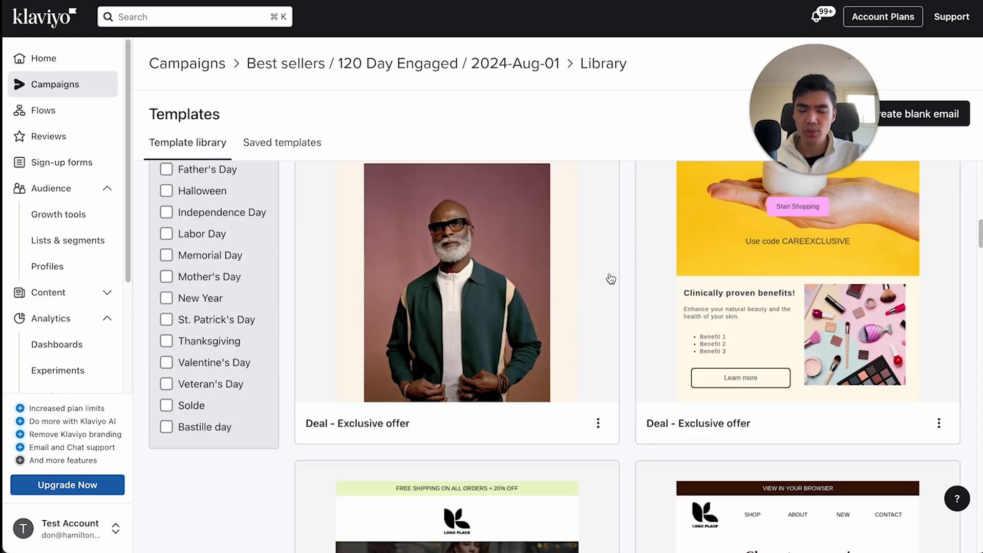
scroll(641, 313, "down", 15)
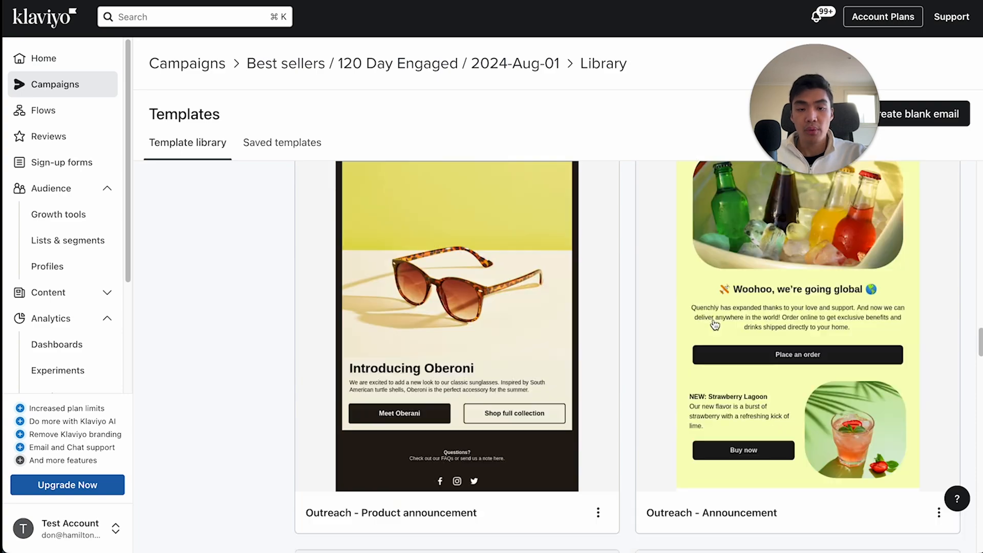
scroll(710, 333, "down", 5)
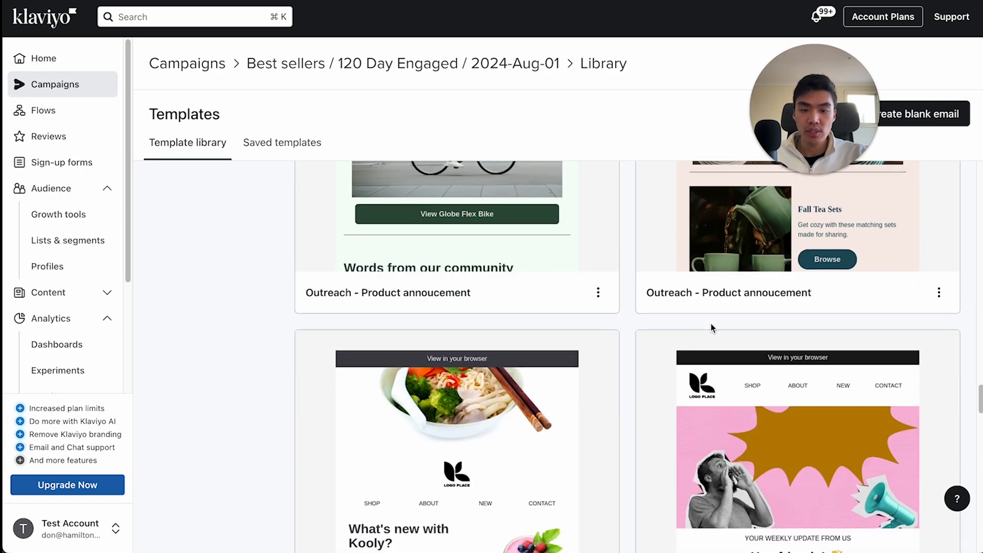
scroll(711, 323, "down", 10)
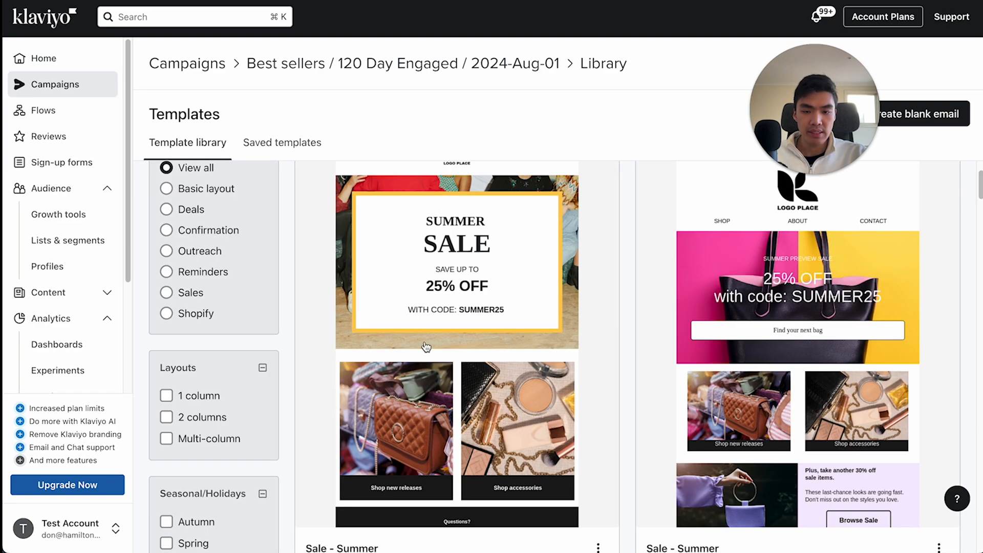
left_click(426, 333)
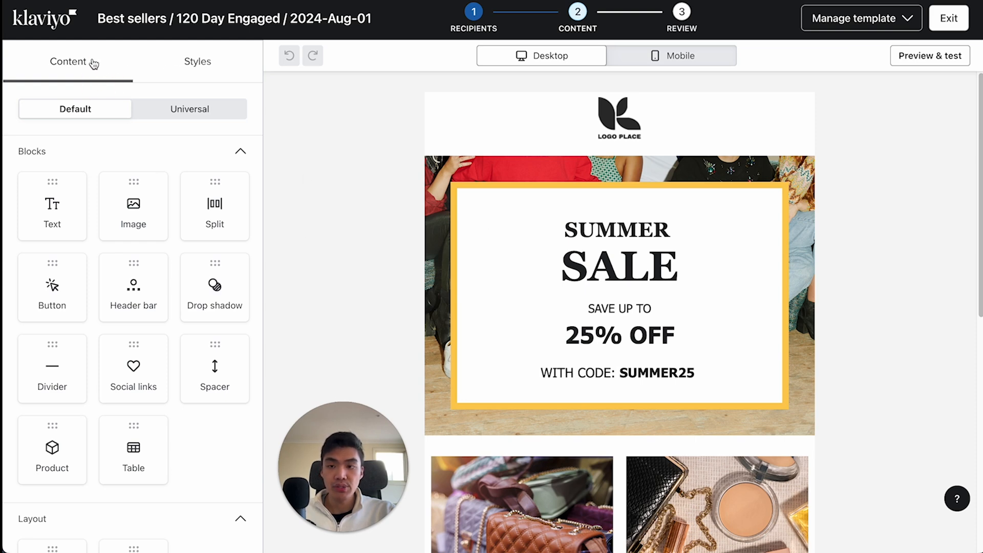
- Examine the template's style settings, the available content blocks and the email layout from header to footer
left_click(218, 64)
scroll(214, 210, "down", 10)
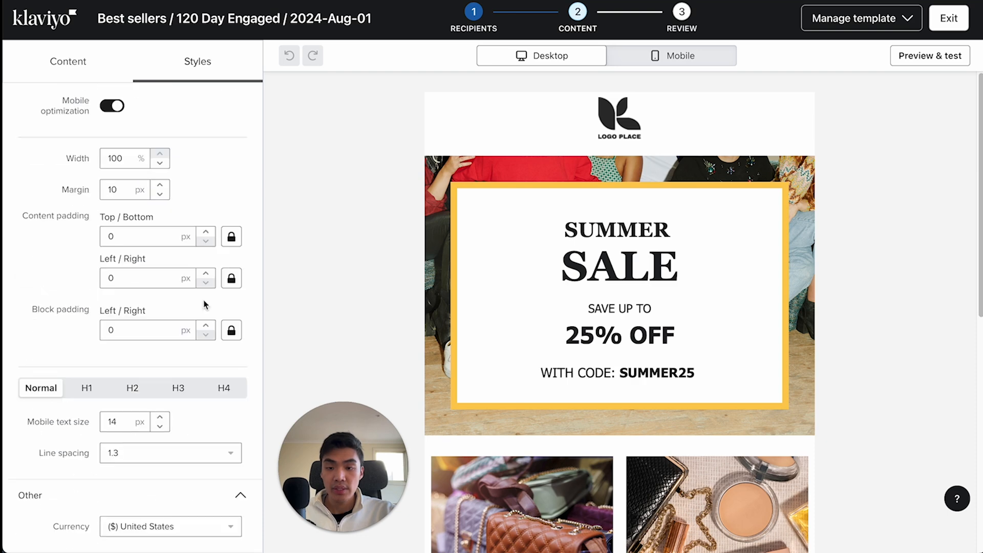
scroll(207, 353, "up", 10)
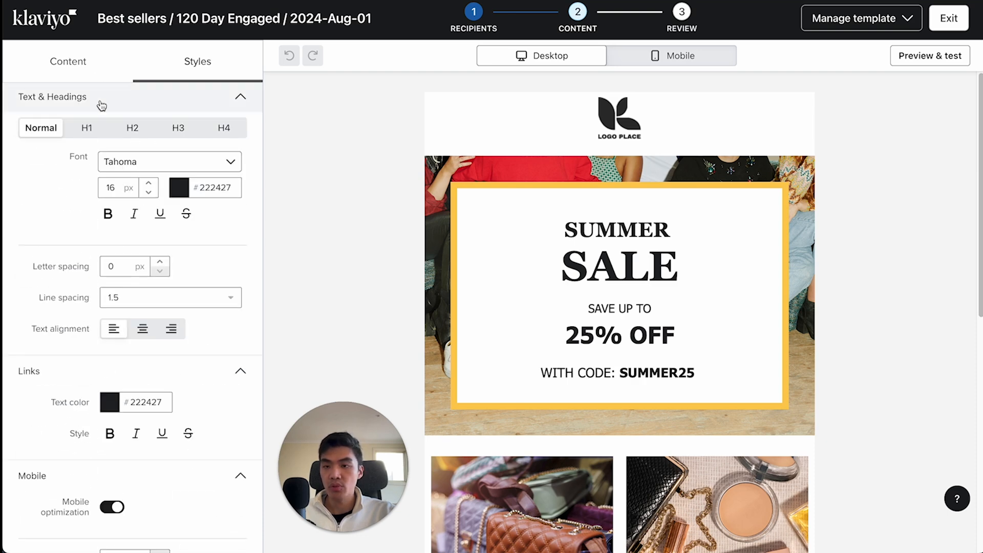
left_click(92, 64)
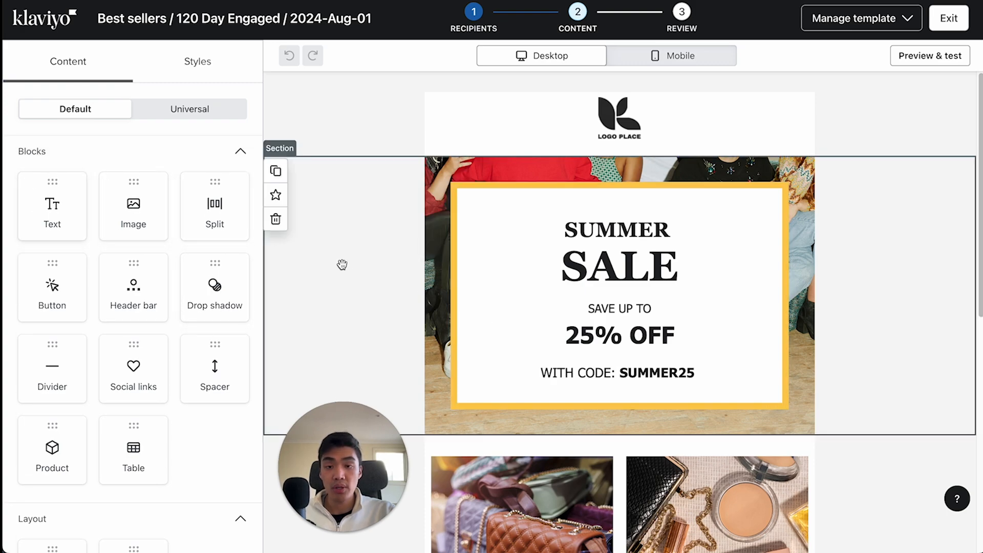
scroll(667, 283, "down", 8)
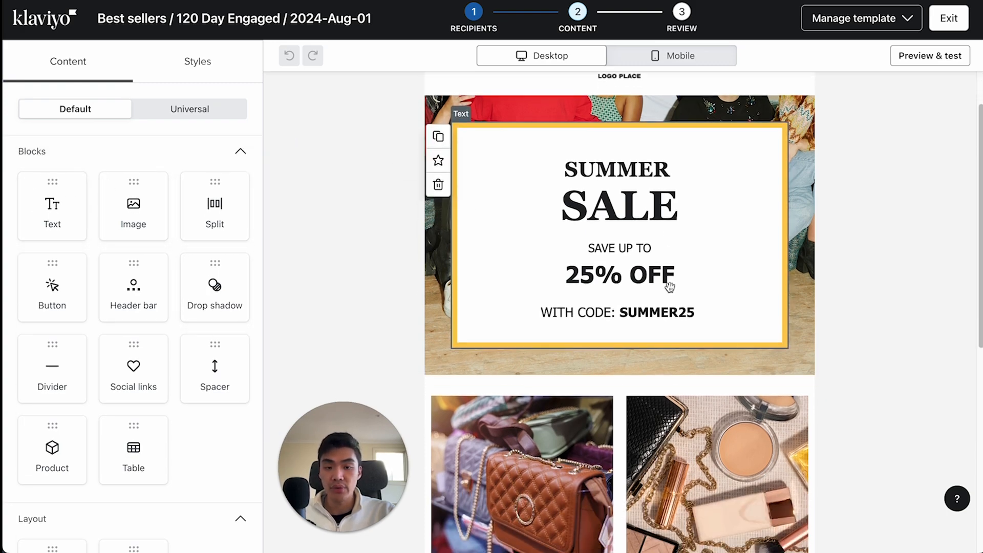
scroll(440, 320, "up", 8)
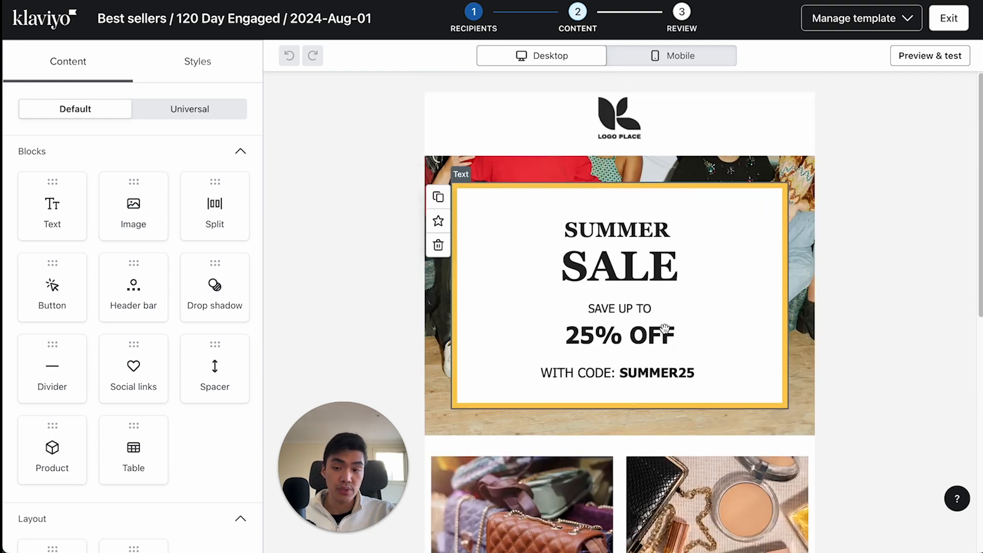
scroll(174, 276, "down", 2)
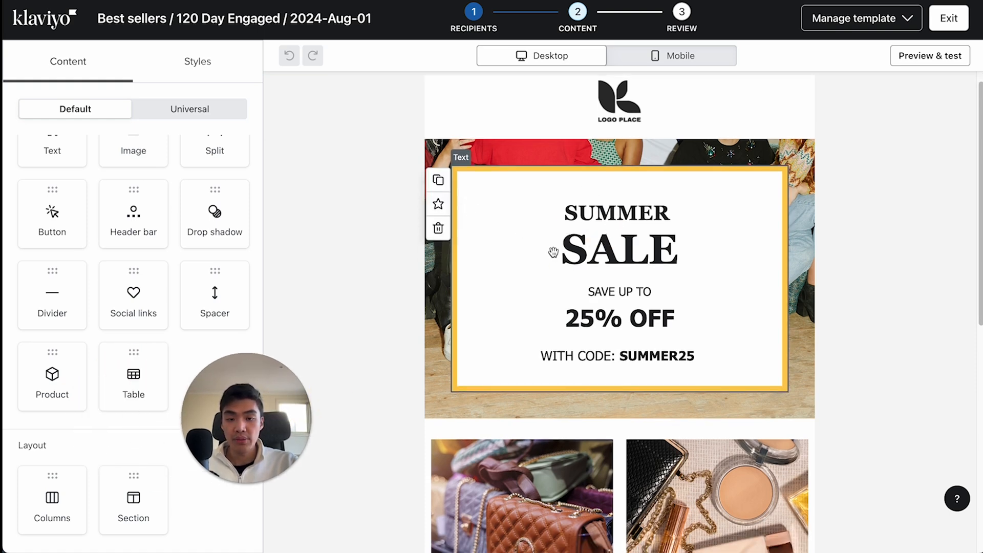
scroll(553, 252, "down", 3)
scroll(570, 258, "down", 2)
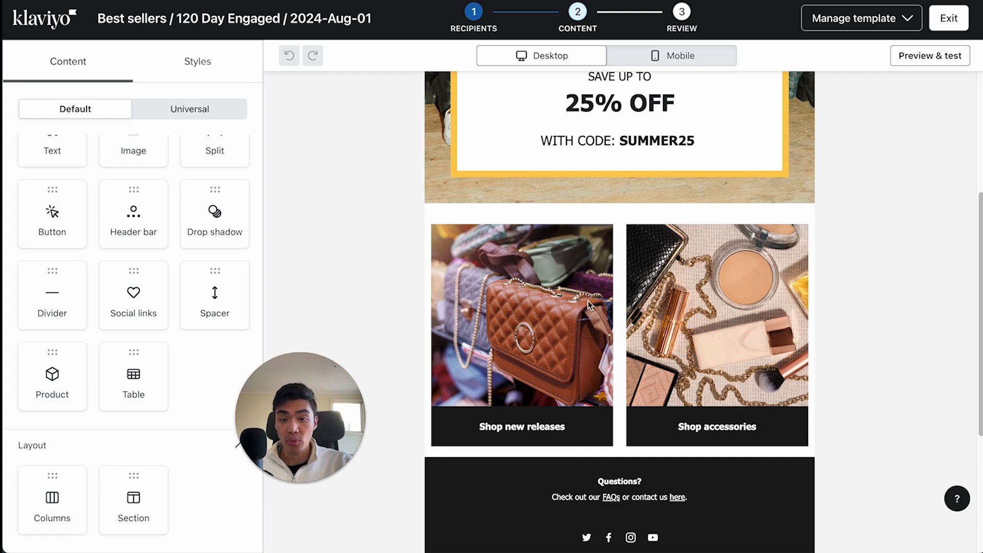
scroll(570, 221, "up", 2)
scroll(568, 221, "up", 4)
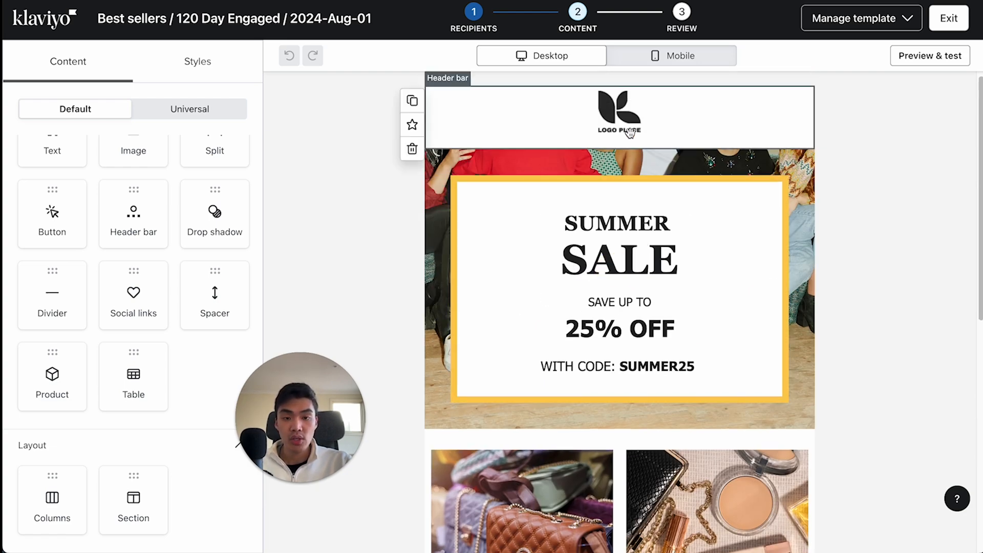
- Replace the header bar's placeholder logo with the monkey LOGO image from the image library and finish editing the block
scroll(627, 136, "down", 1)
scroll(532, 153, "up", 1)
left_click(532, 151)
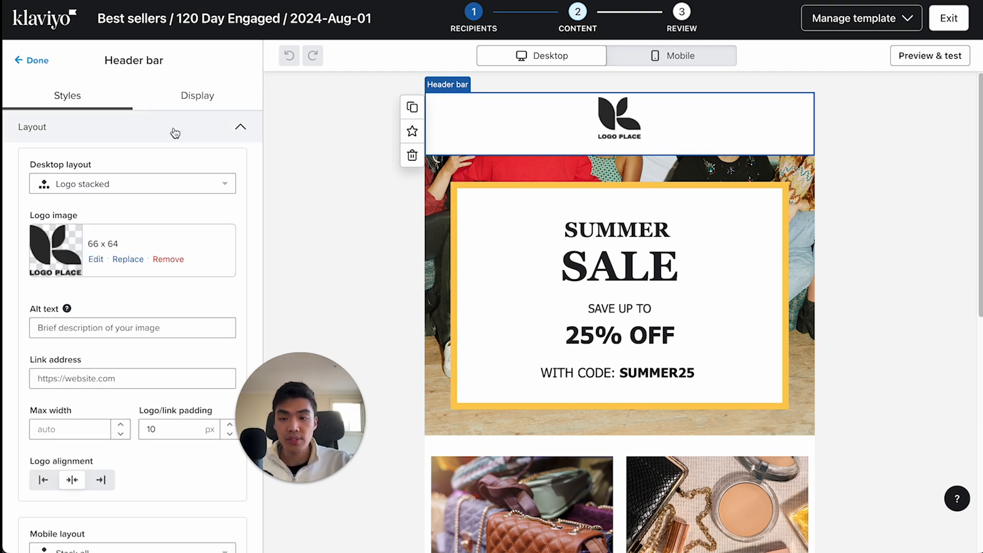
left_click(128, 260)
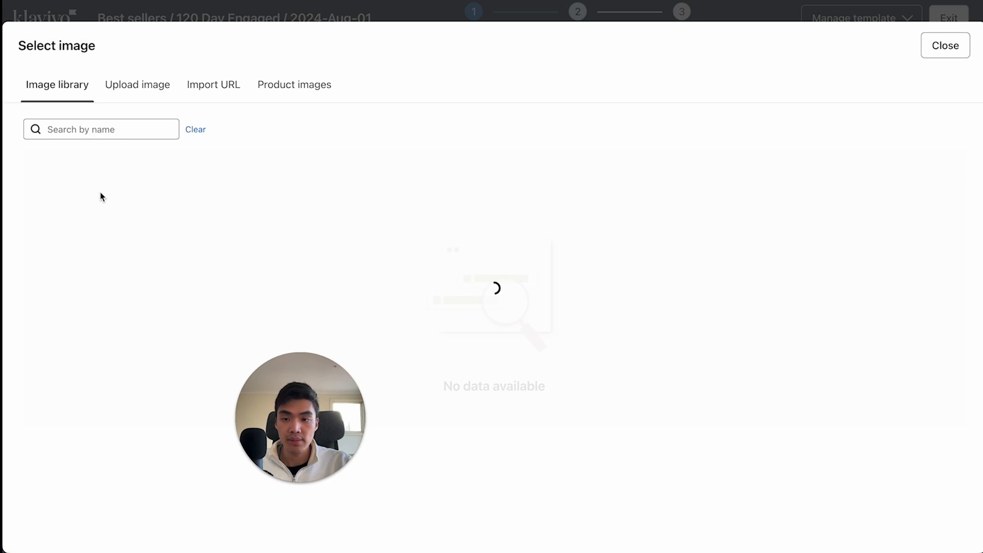
left_click(915, 200)
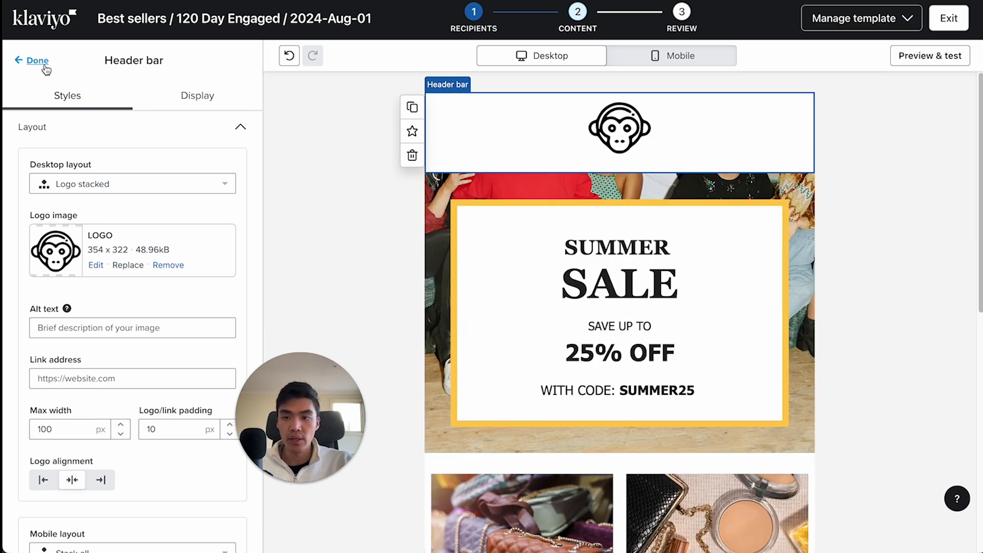
left_click(37, 61)
- Replace the "SUMMER" heading in the bordered text block with the placeholder text "asdfjij"
scroll(635, 221, "down", 1)
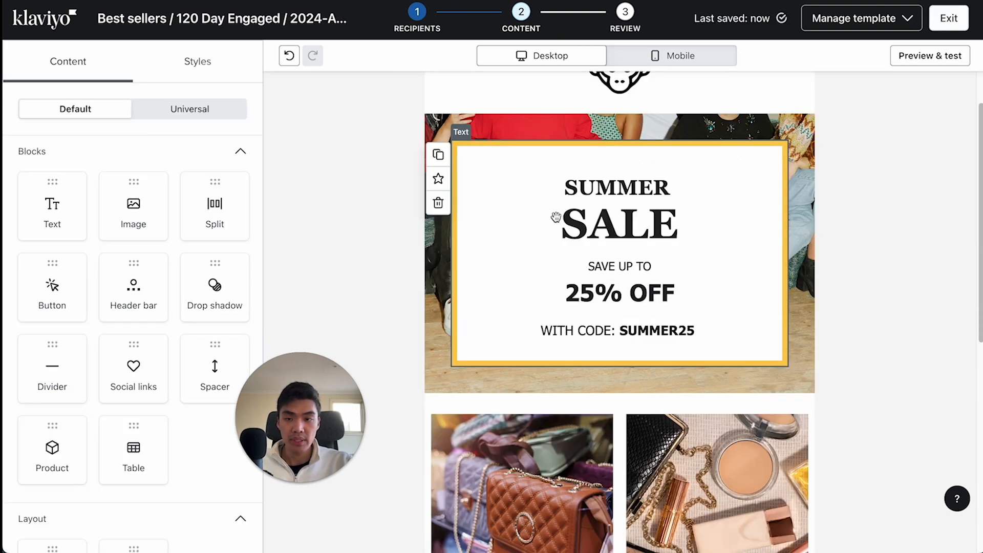
left_click(643, 210)
left_click(606, 219)
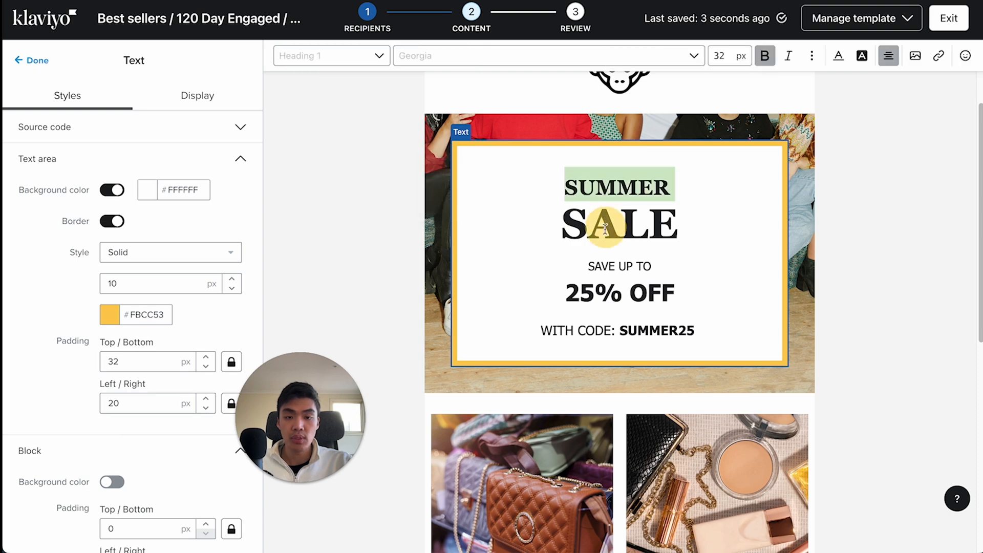
type("asdfjij")
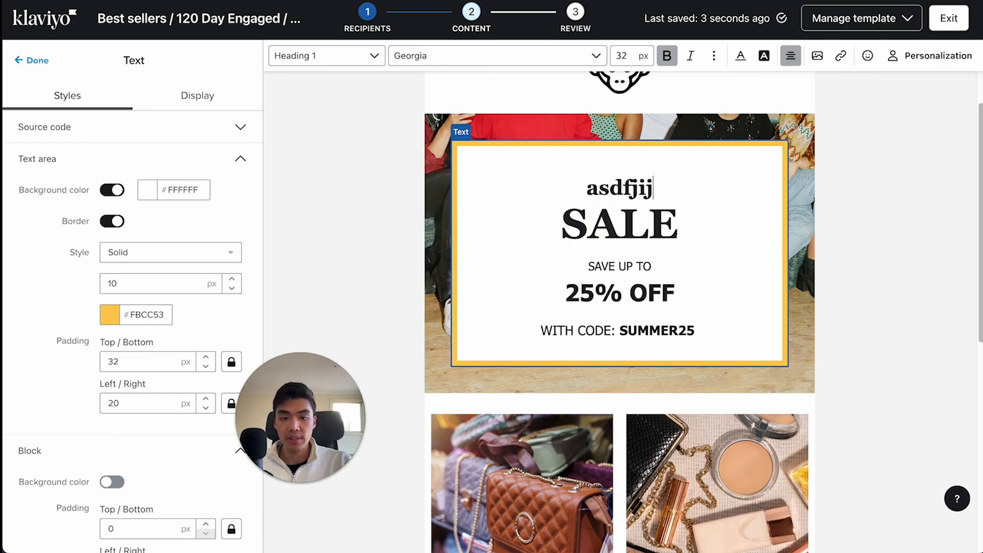
- Clear the placeholder heading in the bordered text block, then undo the heading edits back to "SUMMER"
key("BackSpace")
key("BackSpace")
key("BackSpace")
key("BackSpace")
key("BackSpace")
key("BackSpace")
key("BackSpace")
double_click(618, 216)
left_click(637, 327)
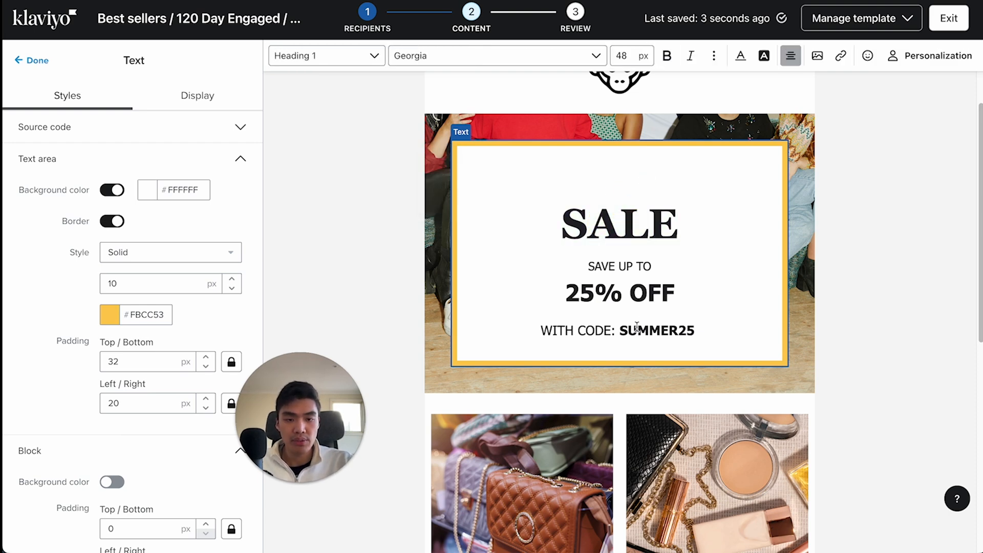
double_click(640, 210)
key("super+z")
key("super+z")
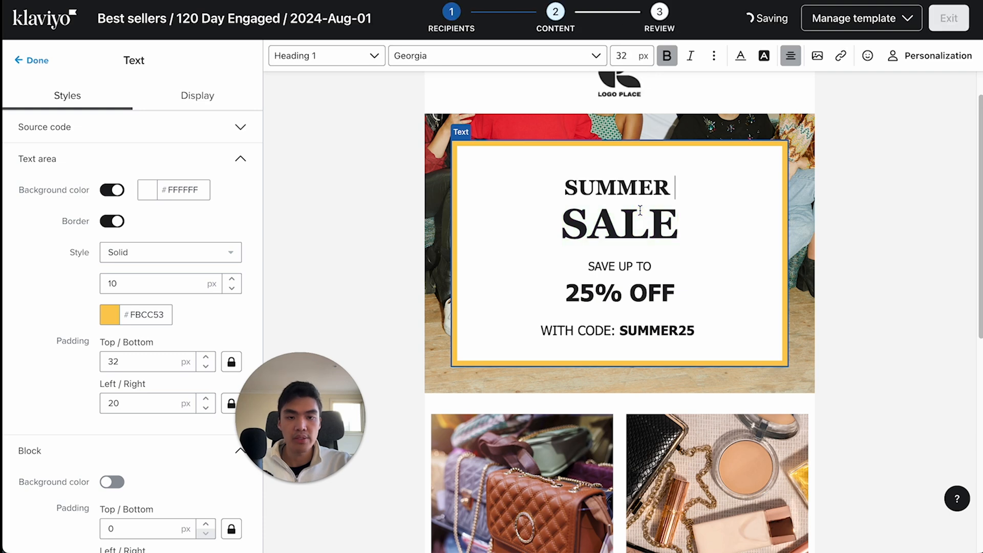
- Replace the banner's "SUMMER" heading with "NEED NEW SHOES?" and "SALE" with "CHECK OUT OUR BEST SELLERS"
double_click(666, 220)
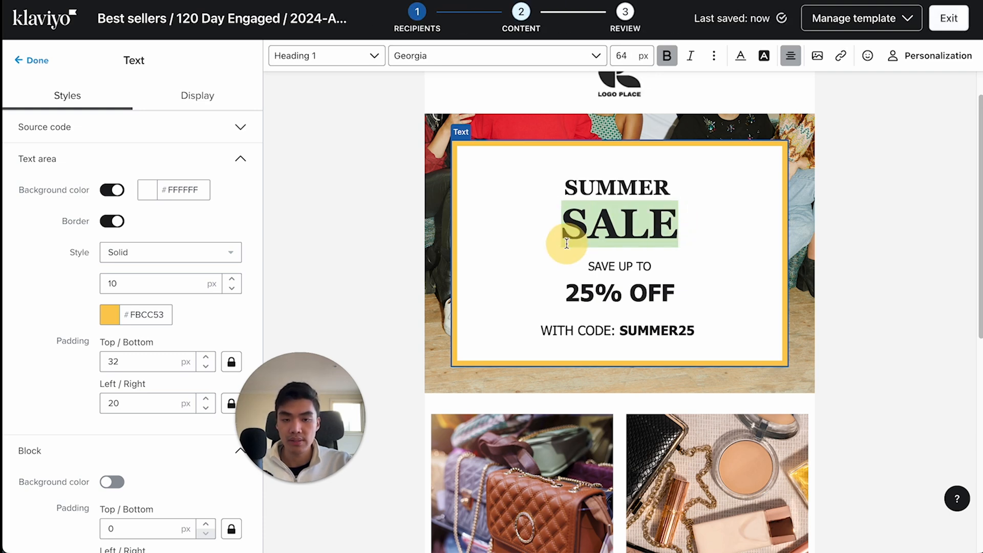
double_click(600, 188)
type("NEED ")
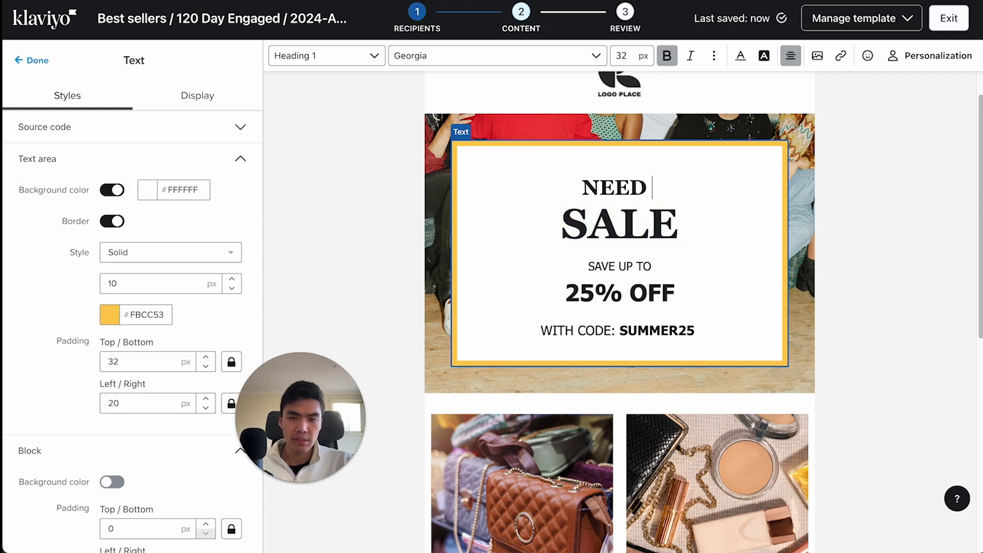
type("NEW SHOES?")
double_click(615, 222)
type("C")
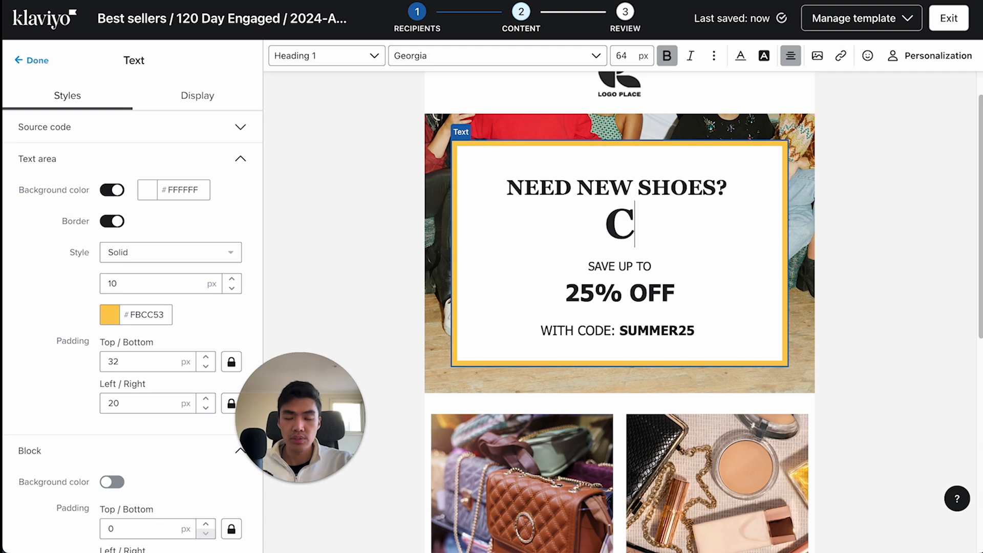
type("HECK OUT OUR BEST SELLERS")
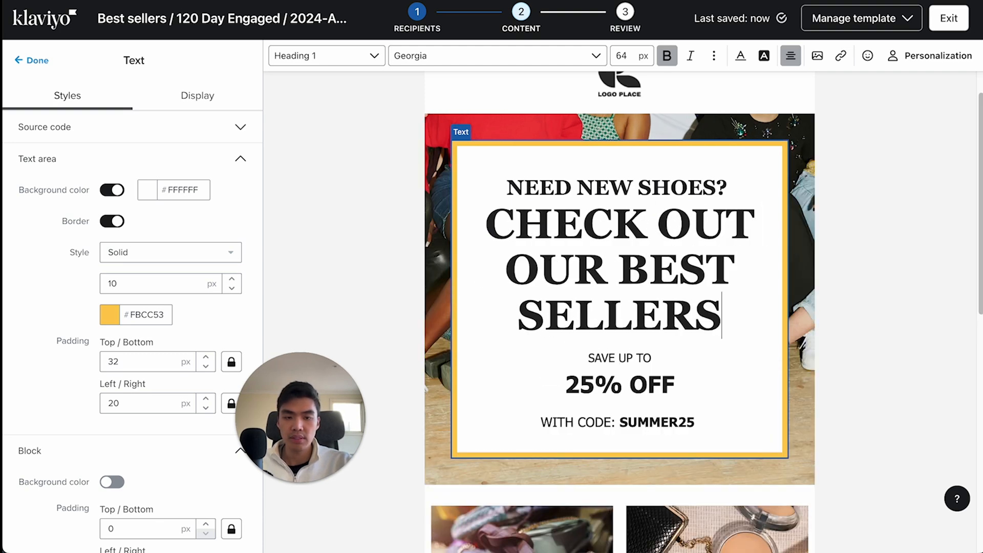
- Examine the font family, size, bold, italic and alignment options for the "CHECK OUT OUR BEST SELLERS" heading
scroll(621, 308, "up", 1)
left_click(679, 305)
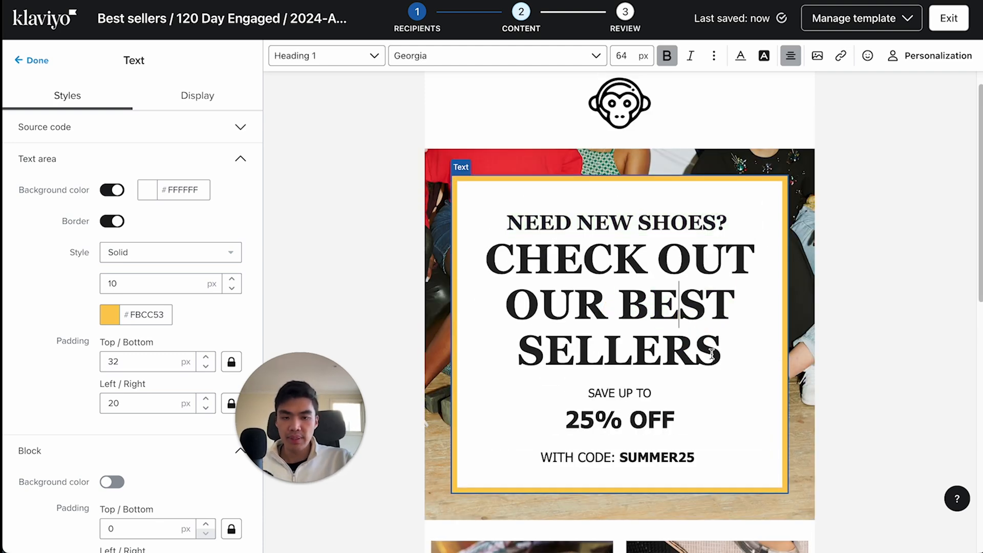
mouse_move(712, 353)
left_mouse_down()
mouse_move(633, 337)
mouse_move(513, 270)
mouse_move(517, 263)
mouse_move(702, 324)
mouse_move(725, 342)
left_mouse_up()
left_click(518, 272)
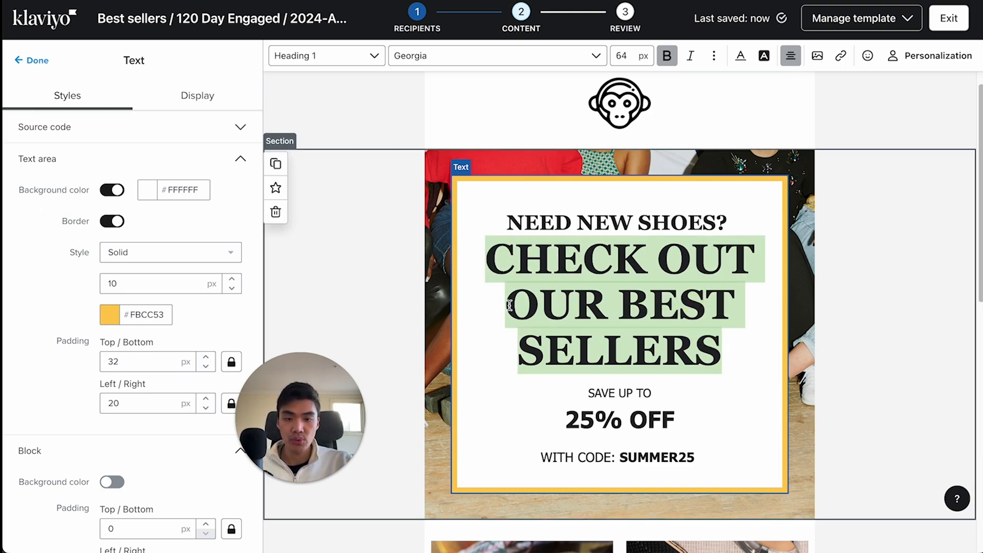
left_click(519, 257)
left_click_drag(487, 259, 744, 340)
left_click_drag(619, 57, 633, 82)
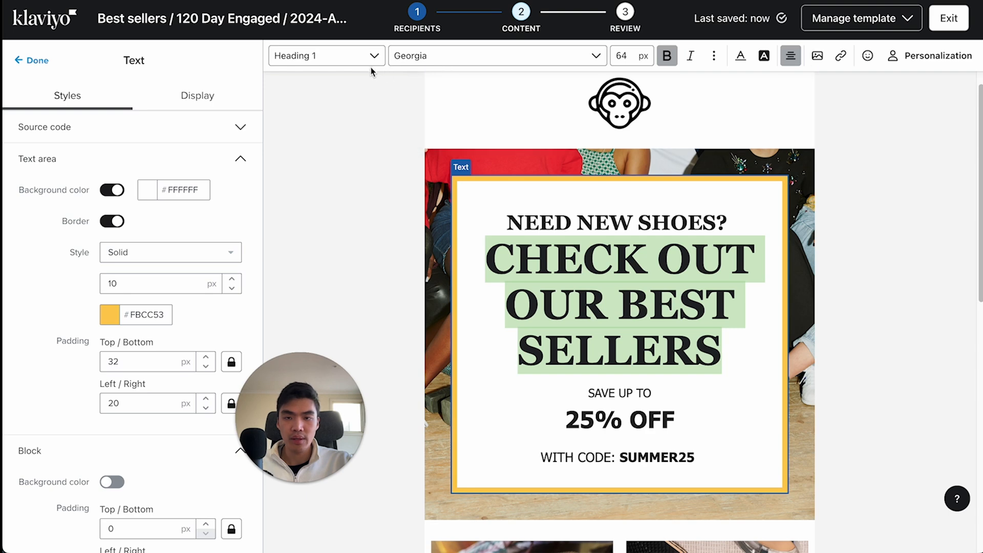
left_click(516, 64)
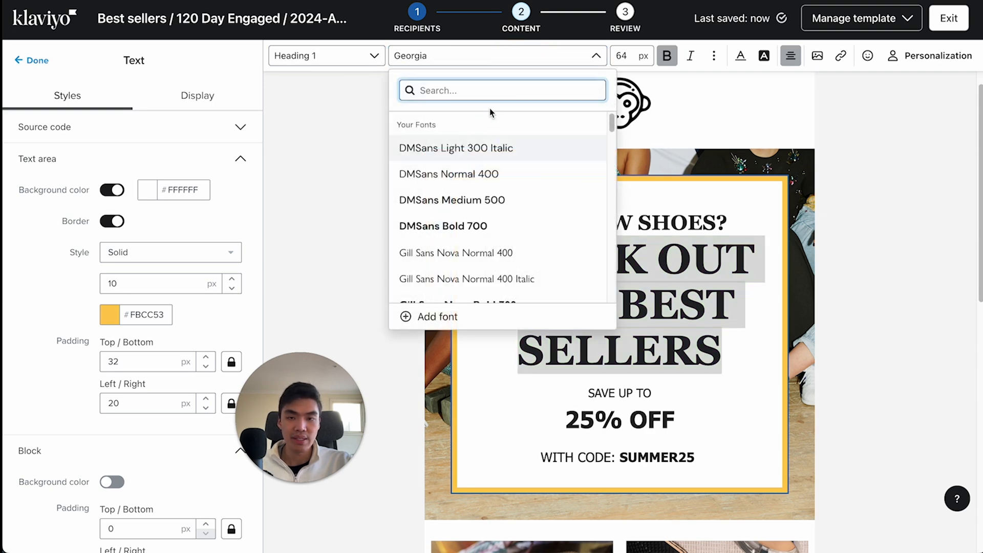
left_click(636, 62)
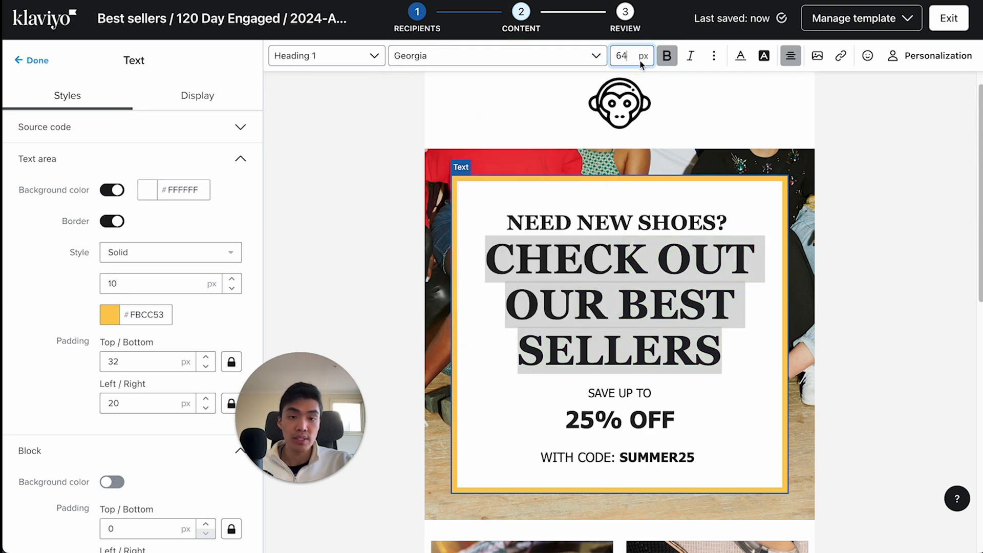
left_click(589, 58)
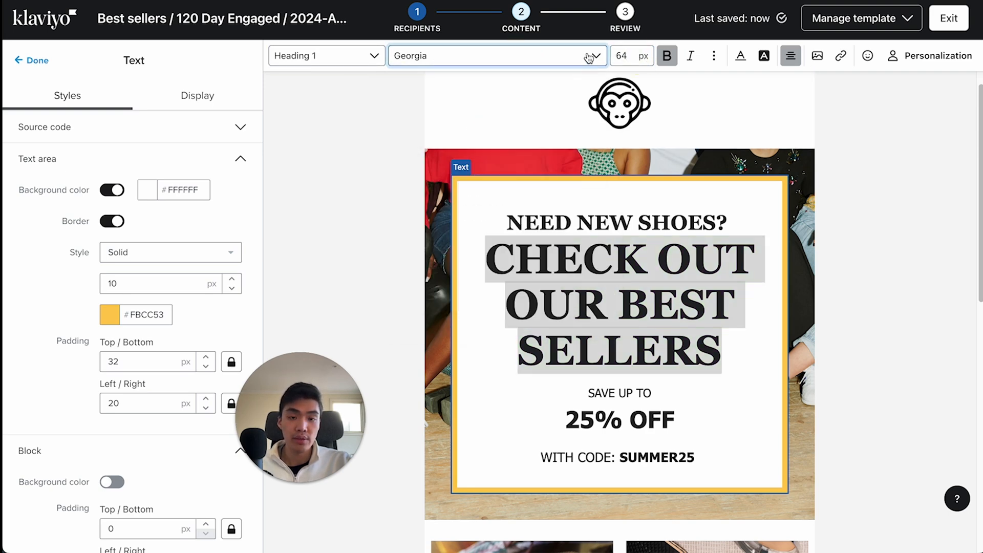
left_click(672, 62)
left_click(690, 55)
left_click(690, 55)
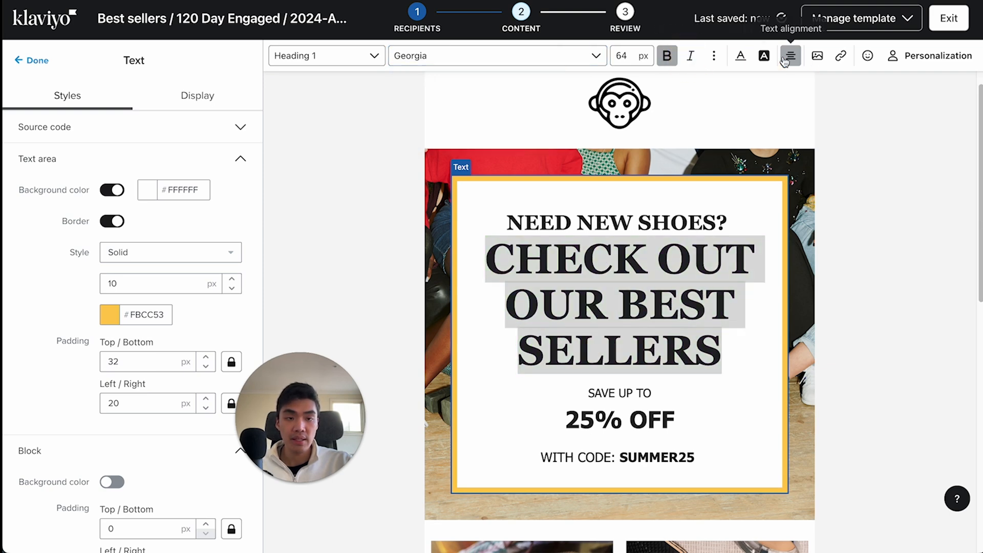
left_click(791, 55)
- Set the font size of the "CHECK OUT OUR BEST SELLERS" heading to 40 px
left_click(718, 343)
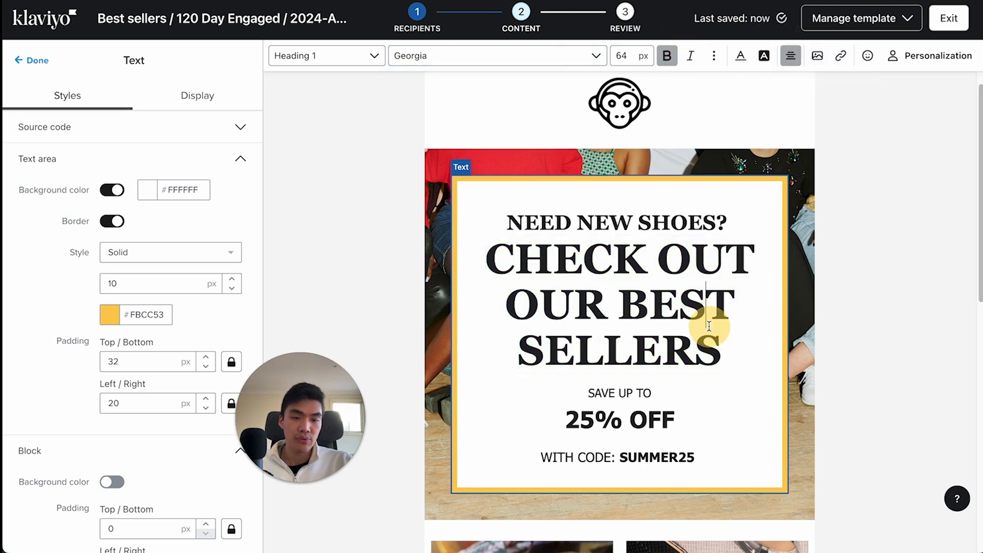
left_click_drag(718, 343, 486, 267)
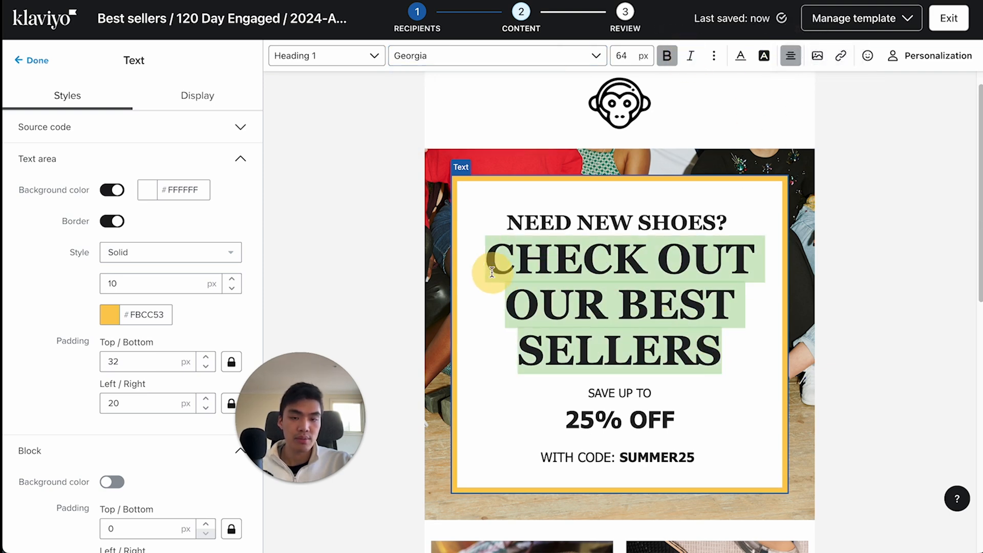
left_click(485, 59)
left_click(675, 327)
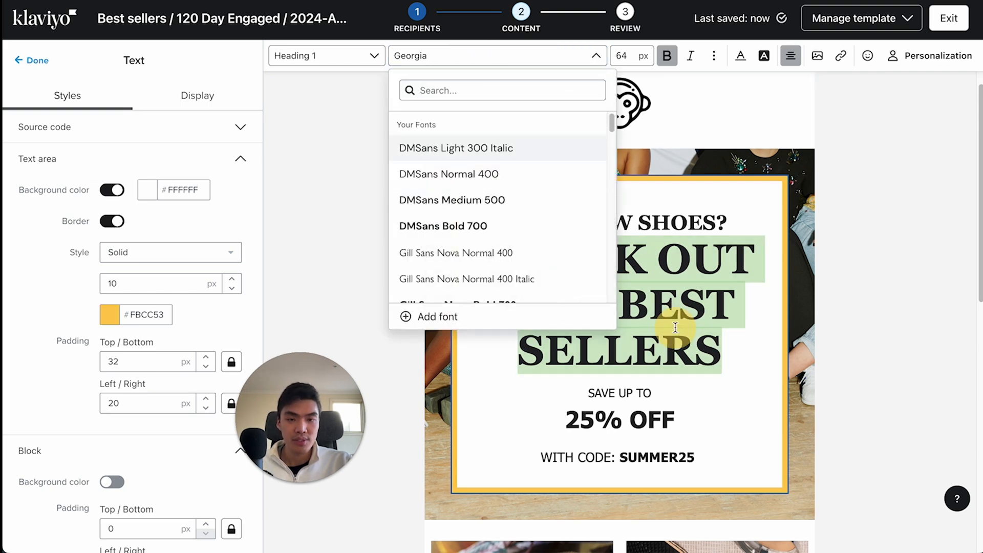
left_click(590, 61)
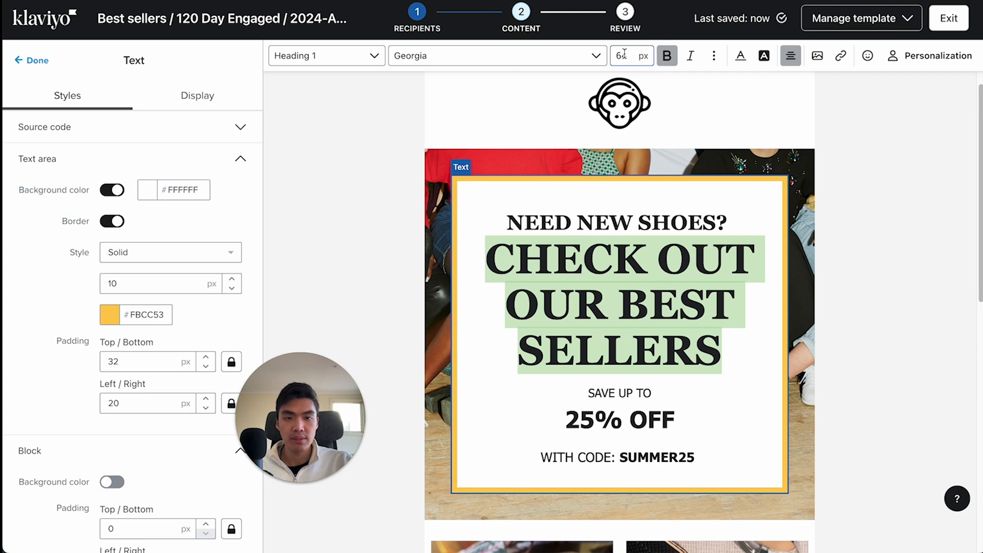
type("48")
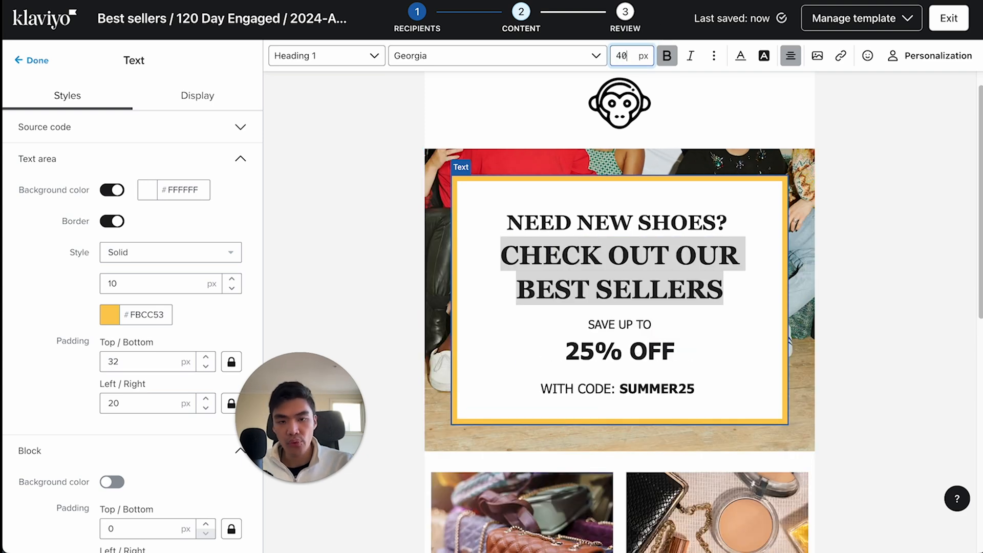
- Set the font size of the "NEED NEW SHOES?" line to 24 px
triple_click(626, 223)
double_click(627, 58)
type("24")
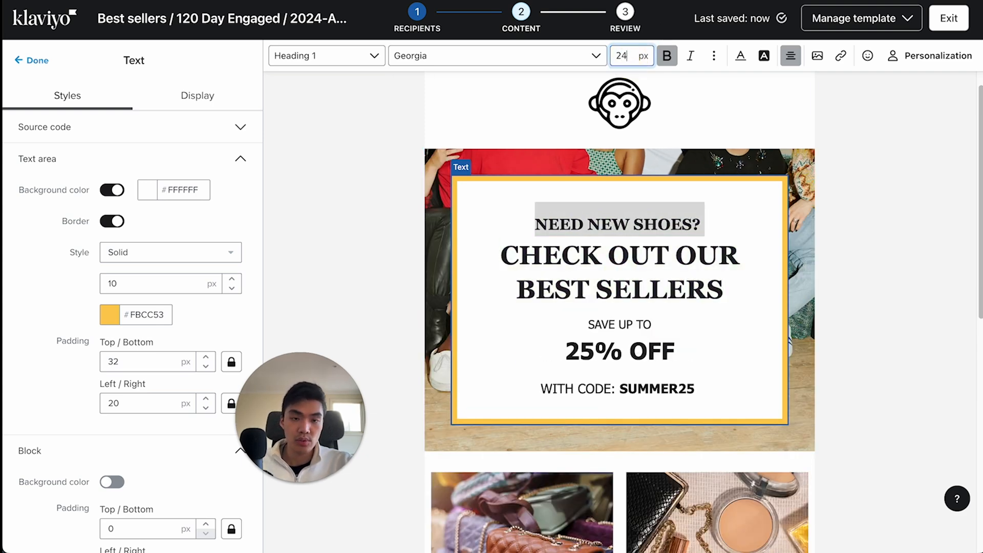
- Delete the "SAVE UP TO 25% OFF" and "WITH CODE: SUMMER25" lines from the bordered text block
left_click_drag(705, 391, 577, 309)
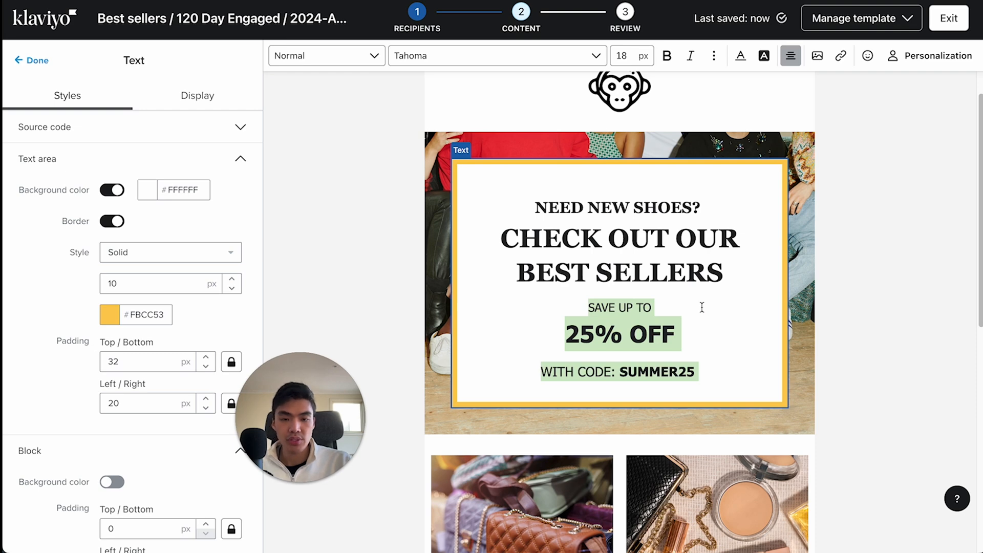
key("BackSpace")
key("BackSpace")
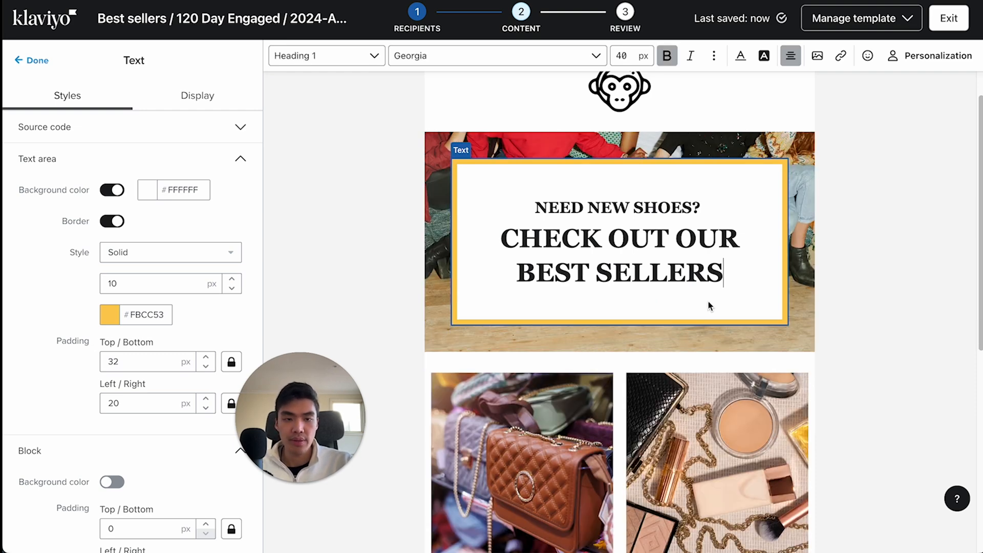
- Examine the settings of the two product images and the "Shop new releases" and "Shop accessories" buttons, including the link address
scroll(697, 205, "up", 1)
scroll(548, 256, "down", 3)
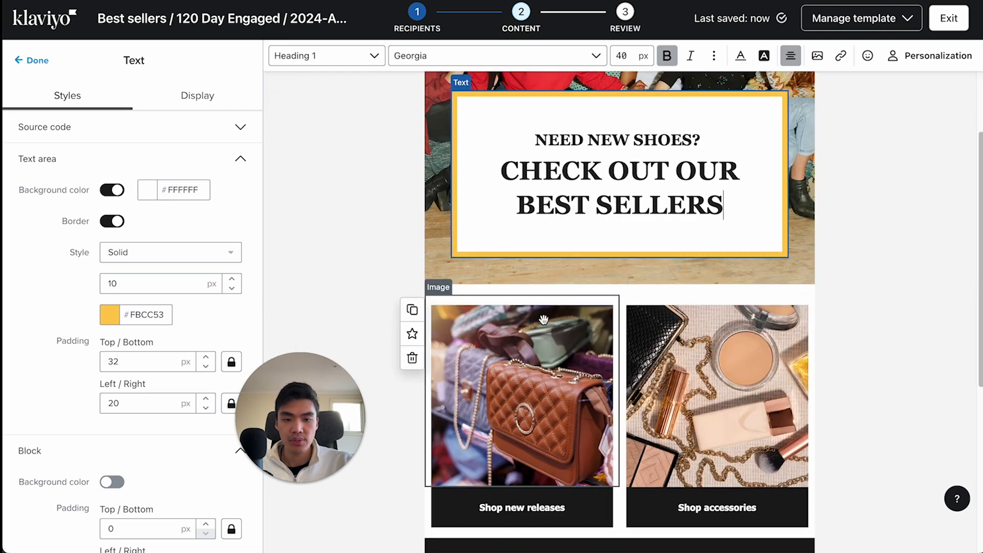
left_click(543, 319)
scroll(544, 319, "down", 3)
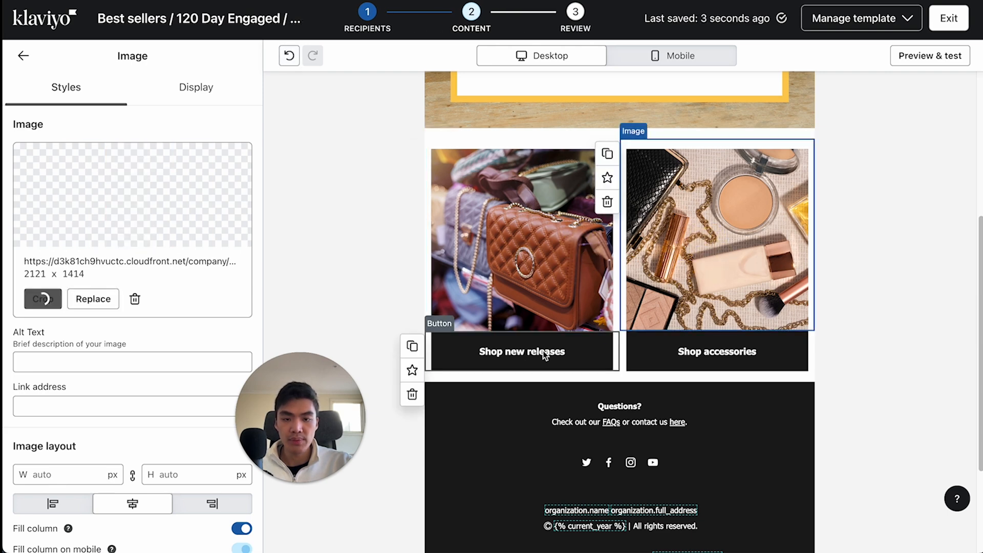
left_click(522, 351)
left_click(706, 351)
left_click(529, 310)
left_click(523, 353)
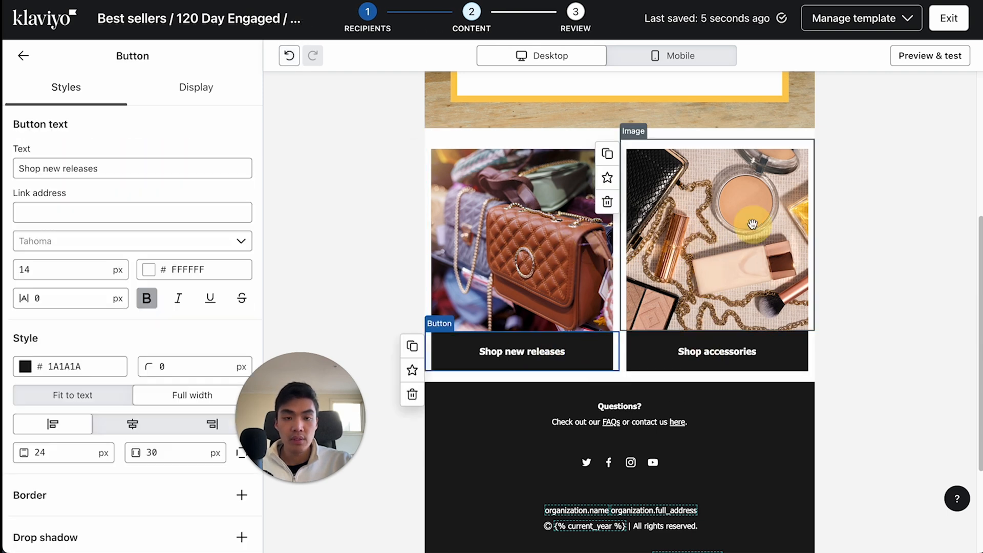
left_click(751, 223)
left_click(598, 248)
scroll(599, 248, "up", 2)
left_click(722, 305)
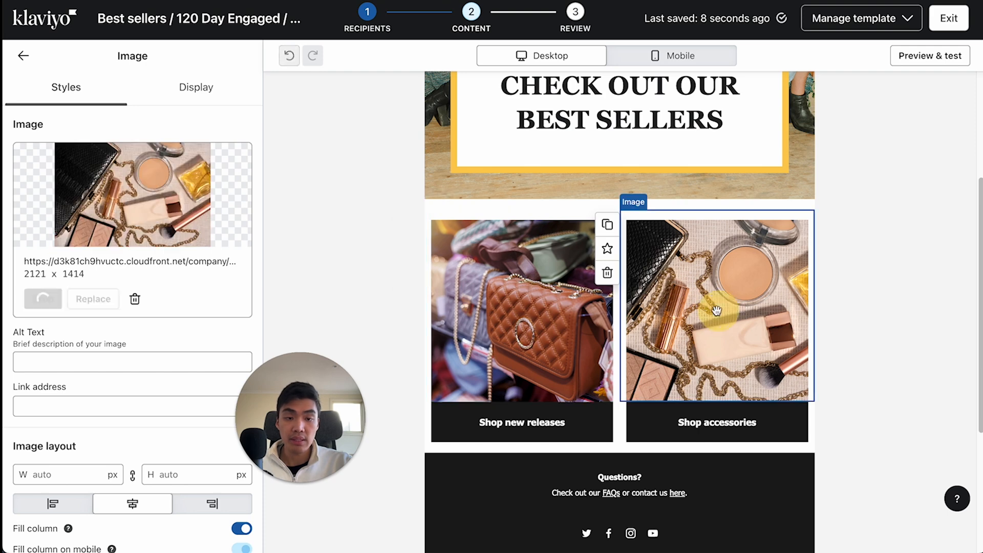
left_click(551, 322)
left_click(524, 428)
left_click(517, 334)
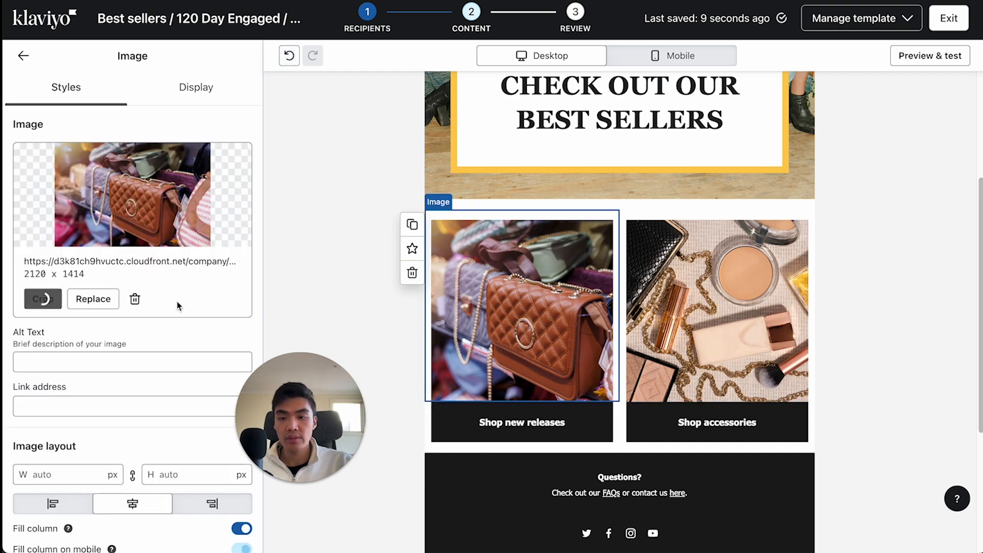
left_click(540, 422)
left_click(64, 210)
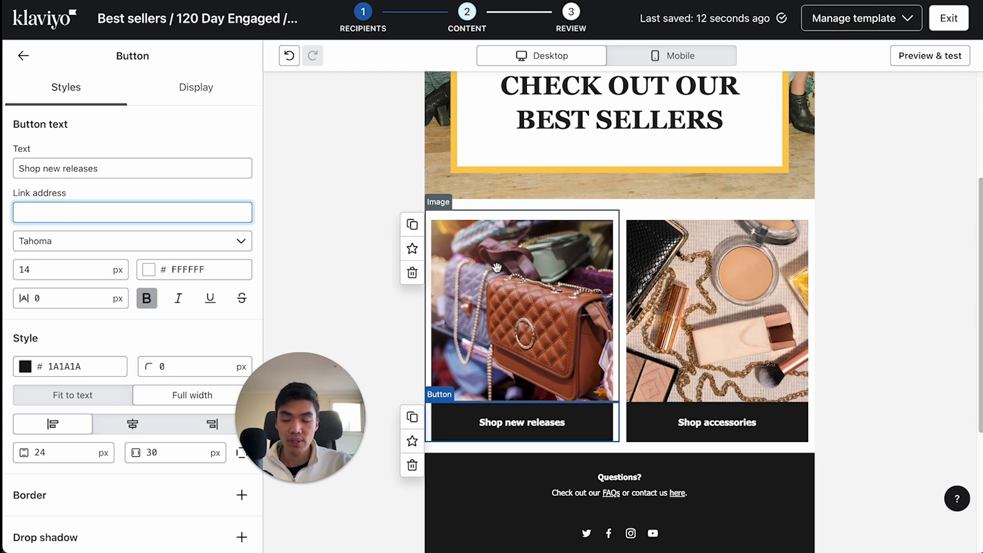
left_click(717, 422)
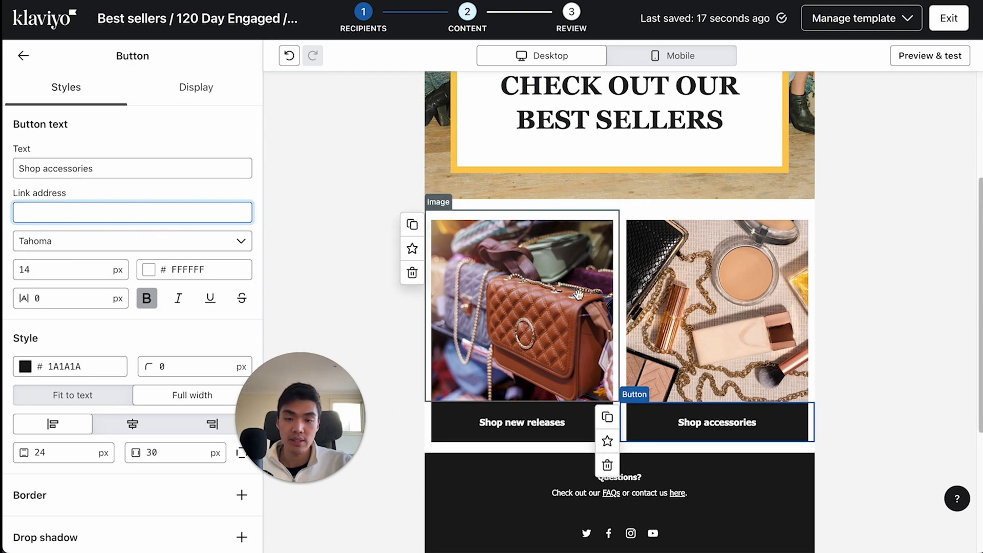
type("www.")
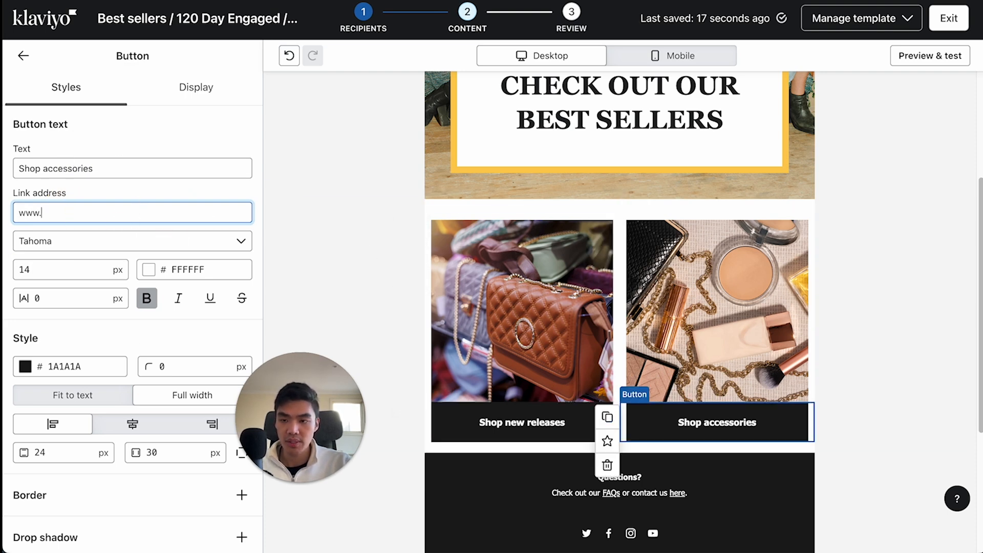
type("yourstore.com")
left_click(489, 430)
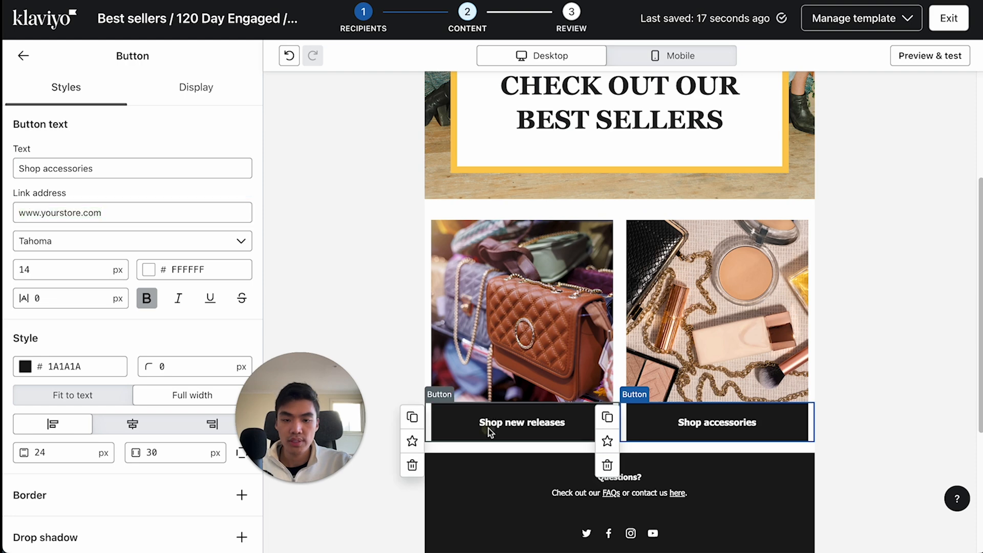
- Return to the content blocks and examine the available blocks alongside the edited email layout
scroll(185, 357, "down", 1)
scroll(136, 313, "down", 1)
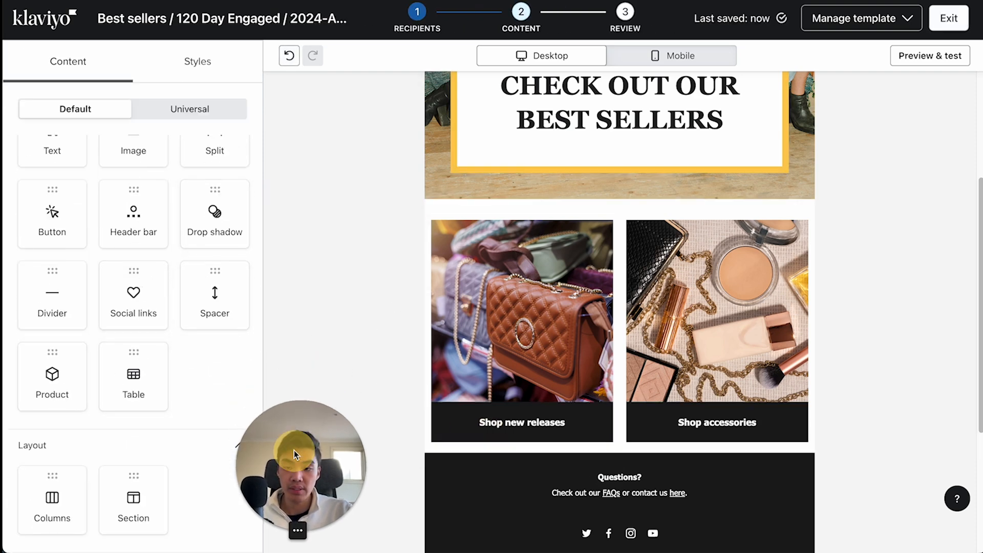
scroll(409, 282, "up", 4)
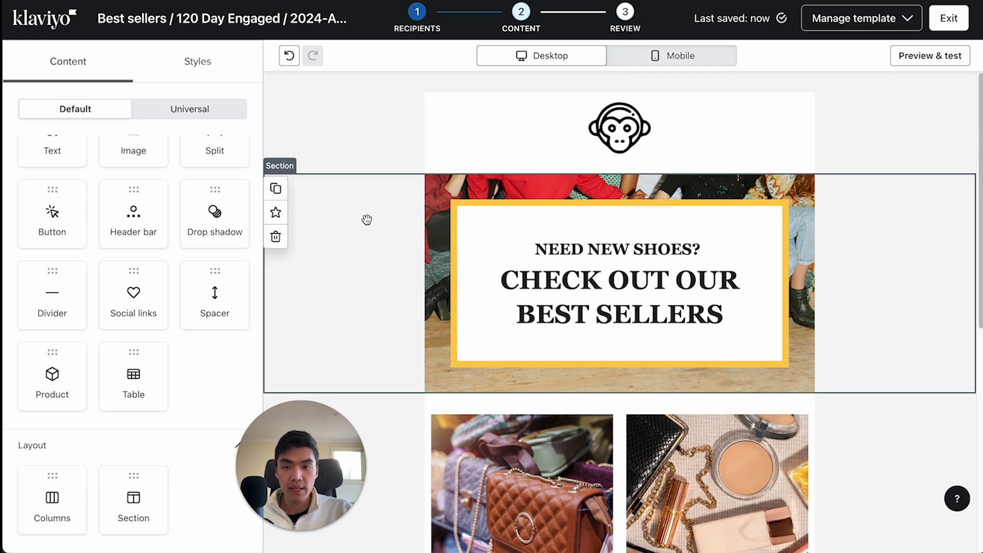
scroll(353, 267, "down", 1)
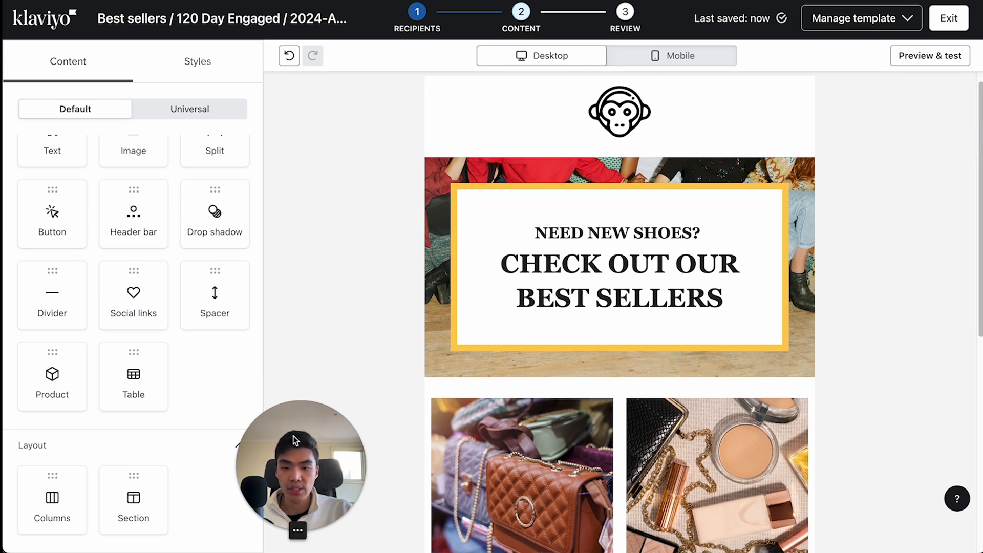
left_click_drag(294, 441, 77, 443)
left_click(341, 298)
left_click(27, 57)
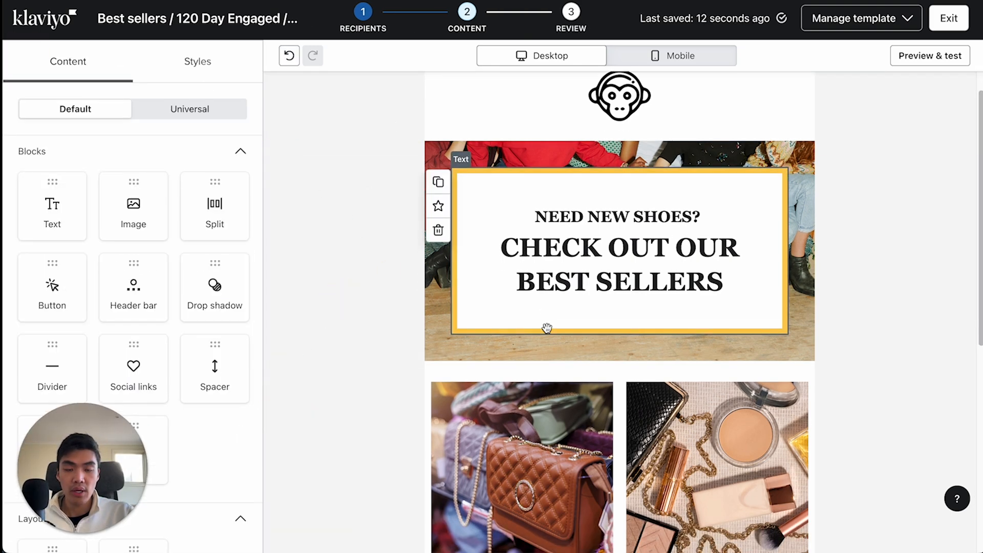
scroll(544, 265, "down", 1)
left_click_drag(68, 410, 256, 405)
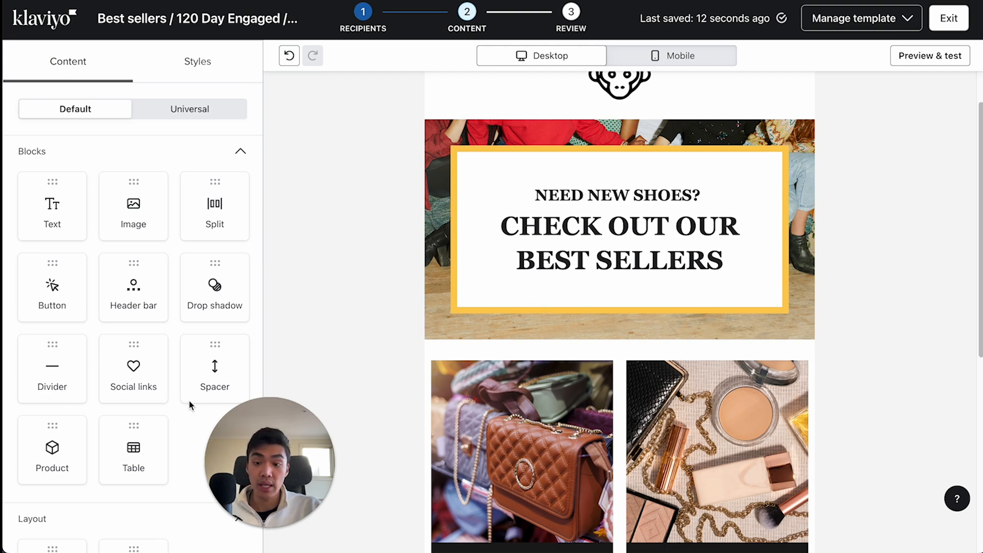
- Add an empty section between the banner with the bordered text and the two product images
scroll(153, 435, "down", 2)
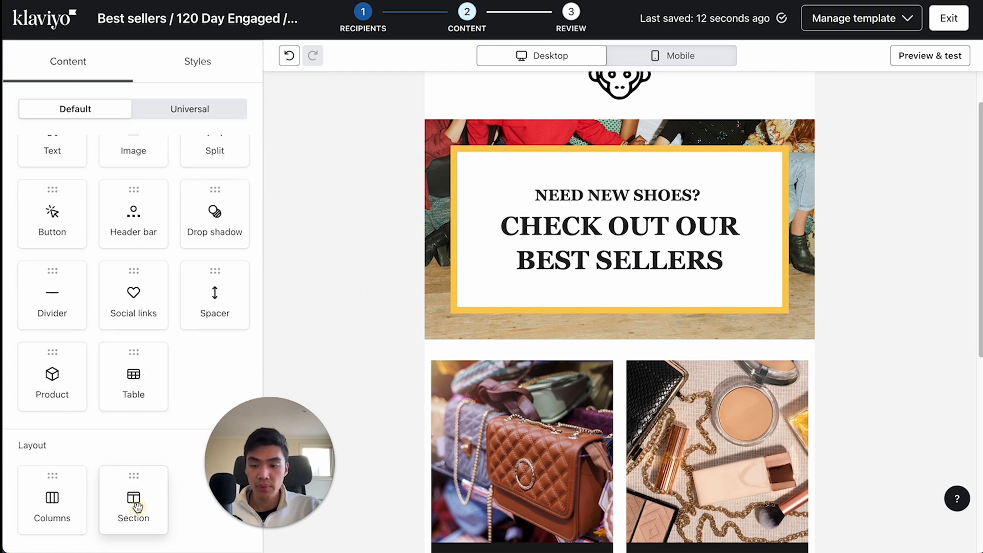
left_click_drag(135, 506, 403, 379)
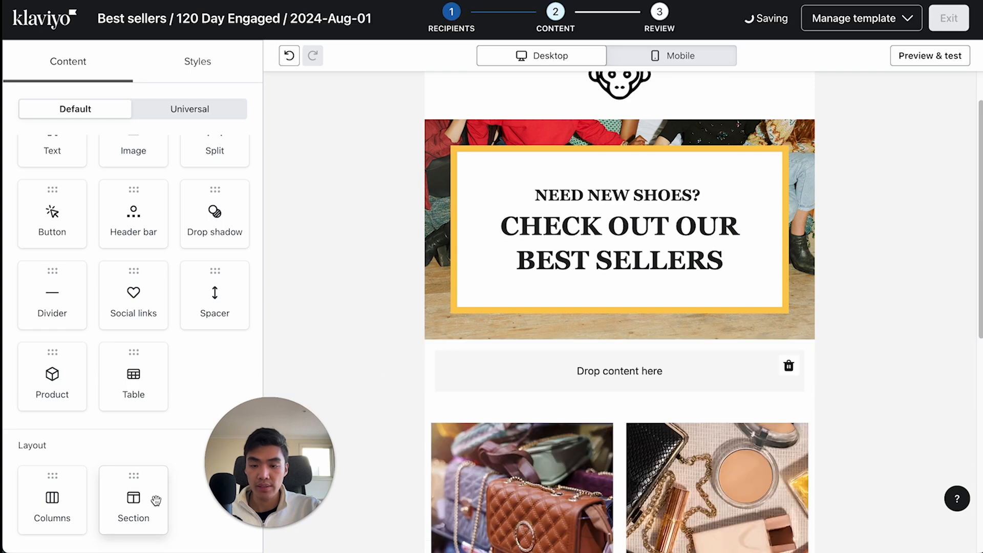
- Move the empty section below the "Shop new releases" and "Shop accessories" buttons and back up beneath the banner
scroll(404, 187, "down", 4)
left_click_drag(396, 156, 405, 410)
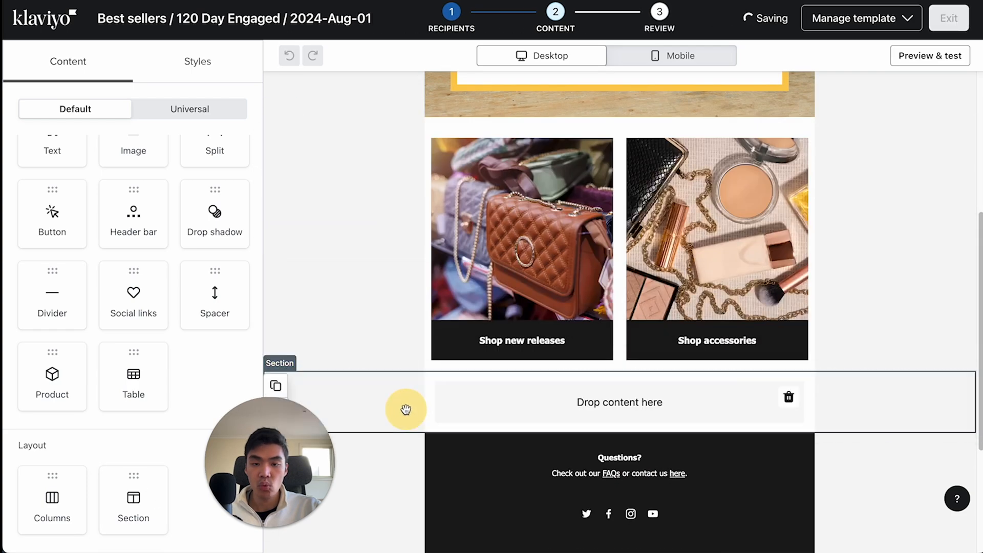
scroll(409, 404, "down", 2)
scroll(440, 256, "up", 3)
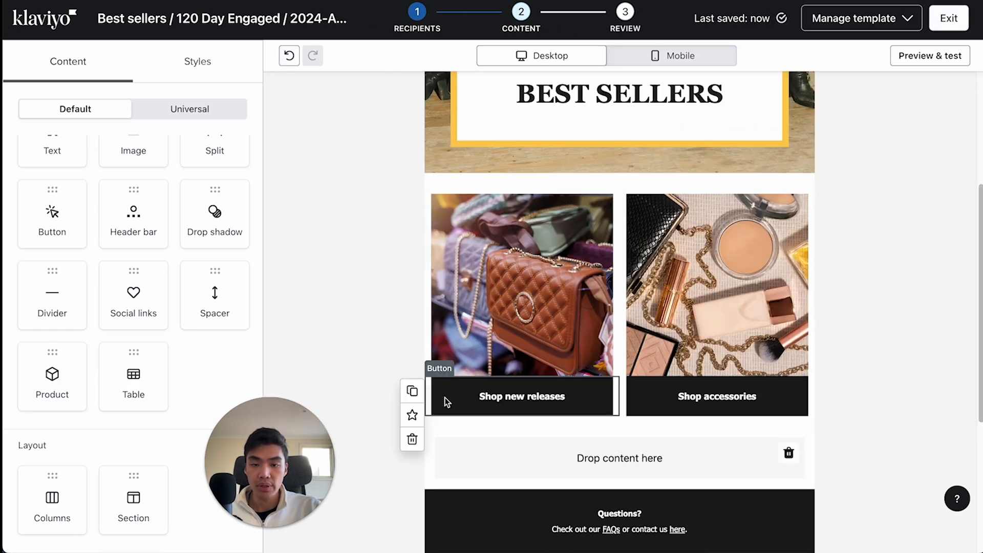
left_click_drag(393, 461, 390, 226)
scroll(525, 398, "up", 4)
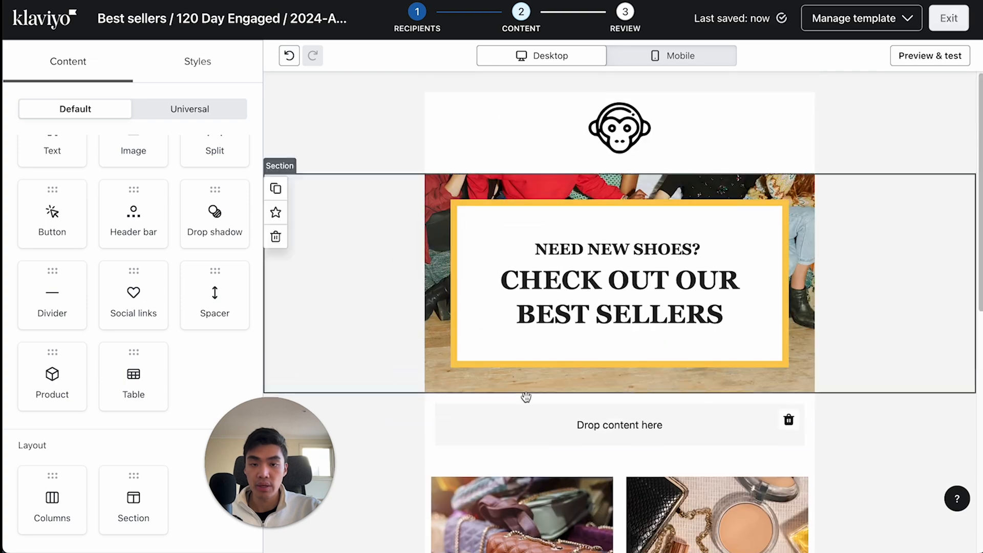
- Move the empty section above the banner and back to its place beneath it
left_click_drag(526, 397, 496, 226)
scroll(551, 336, "down", 1)
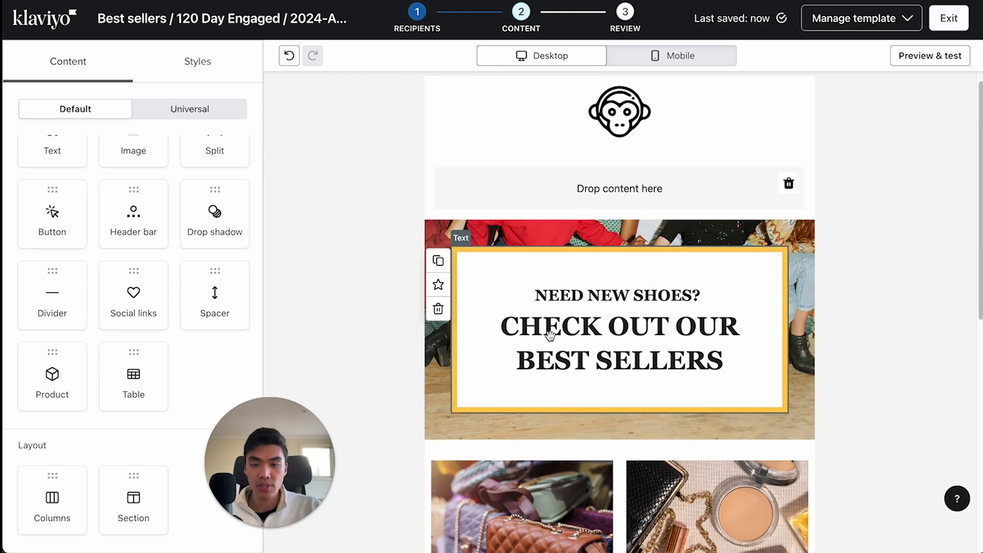
scroll(423, 200, "down", 3)
scroll(355, 149, "up", 2)
left_click_drag(355, 149, 393, 372)
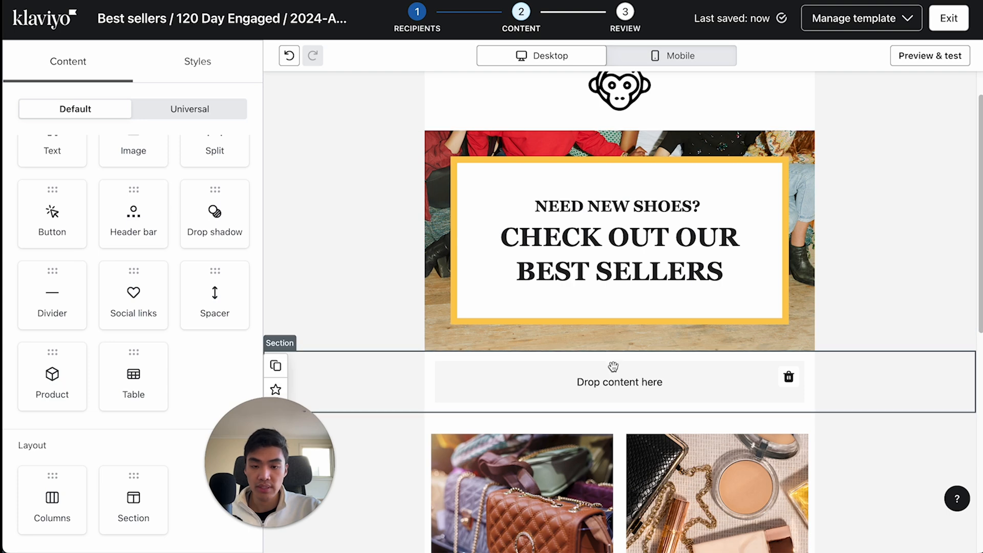
- Place a Product block in the empty section beneath the banner
scroll(142, 205, "up", 3)
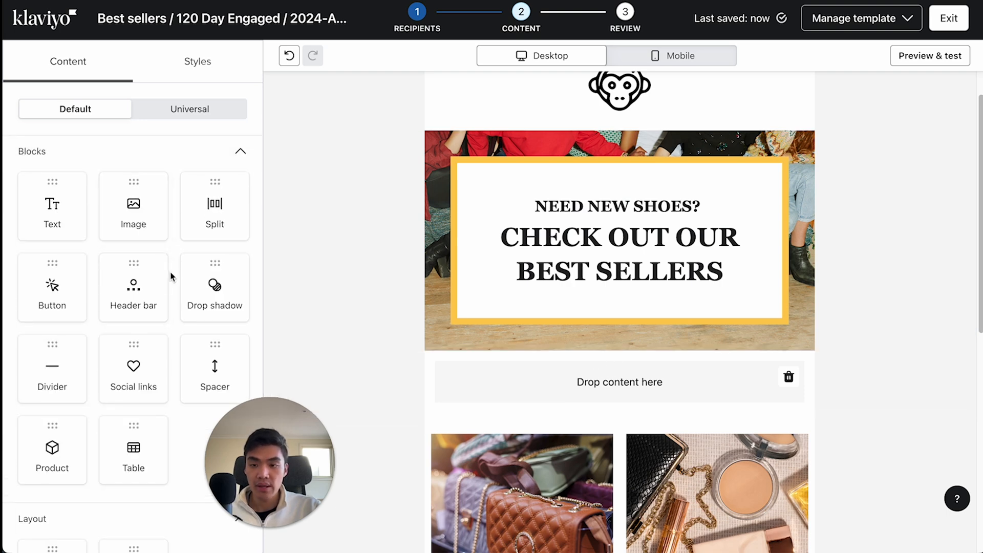
scroll(170, 276, "down", 1)
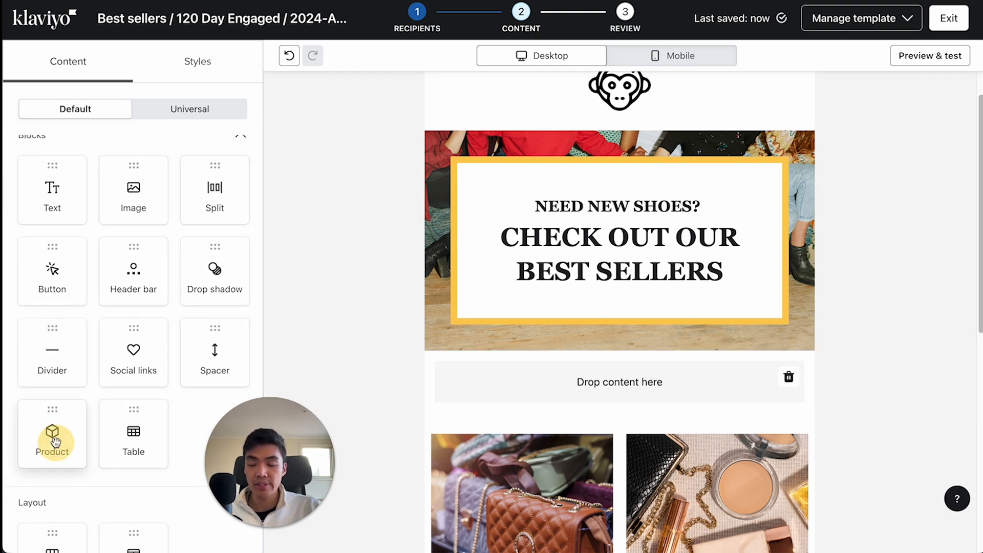
left_click_drag(54, 442, 553, 384)
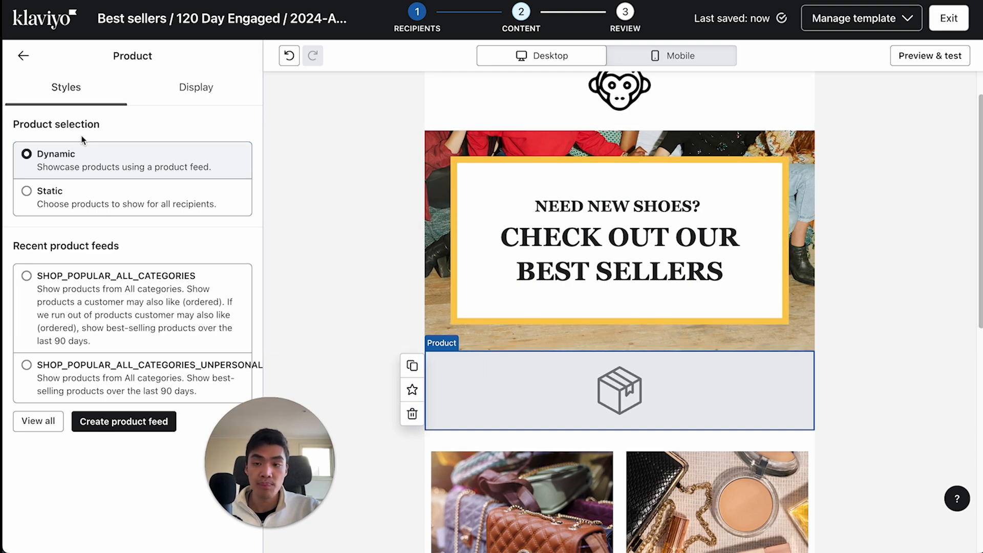
- Try static product selection by opening the catalog browser, and return the block to dynamic selection
left_click(80, 205)
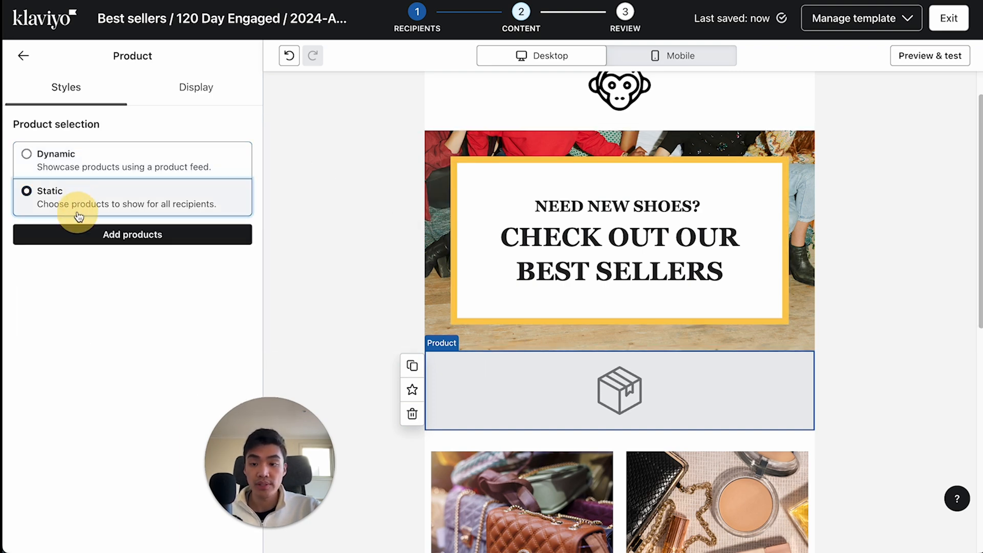
left_click(103, 237)
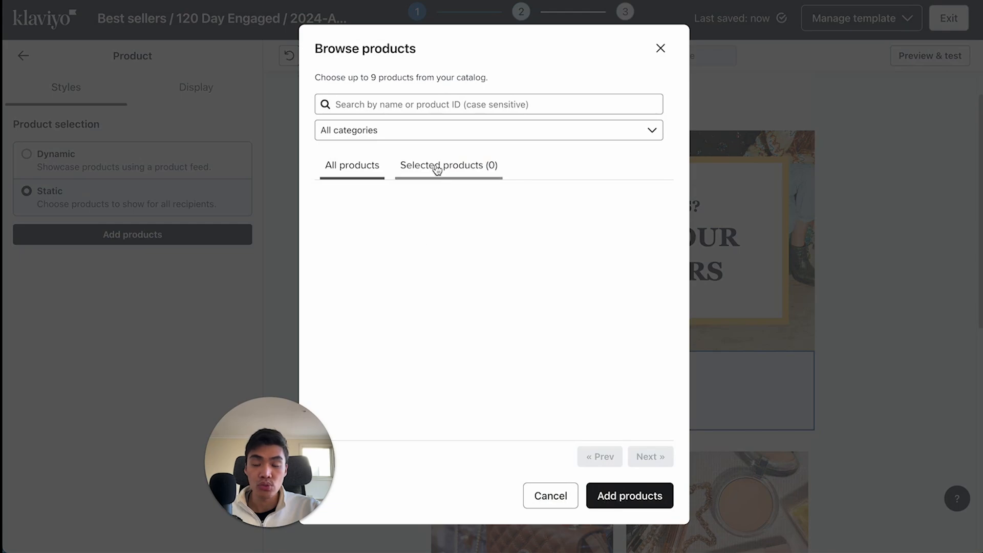
left_click(661, 48)
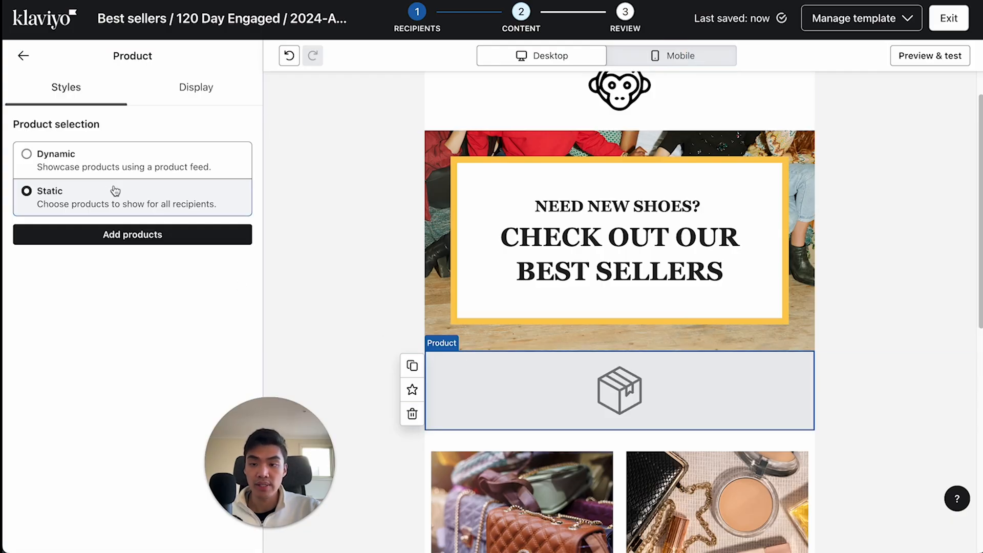
left_click(119, 161)
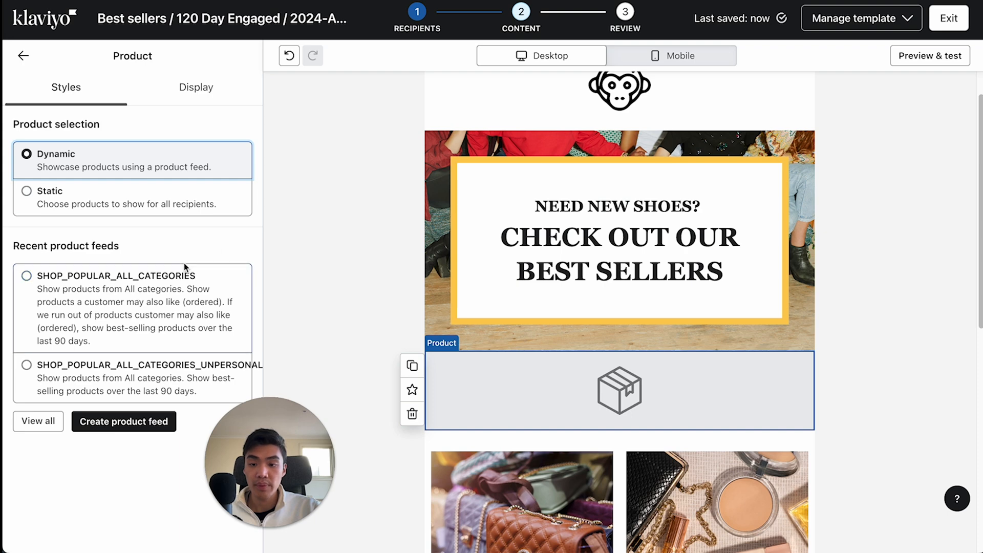
- Use the unpersonalized popular products feed, which shows best-selling products over the last 90 days, for the product block
left_click(118, 373)
left_click_drag(270, 483, 228, 193)
scroll(606, 225, "up", 1)
scroll(598, 257, "down", 3)
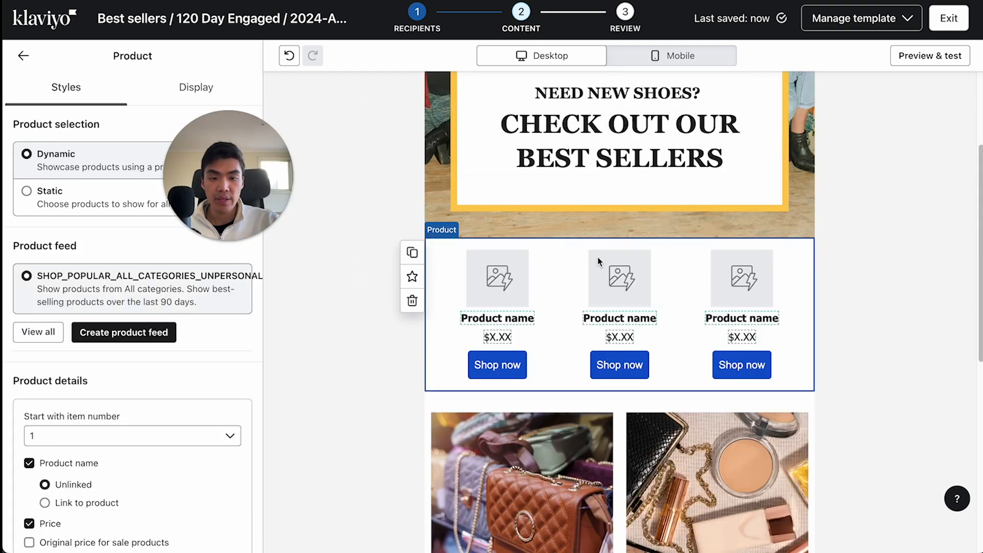
scroll(577, 381, "down", 3)
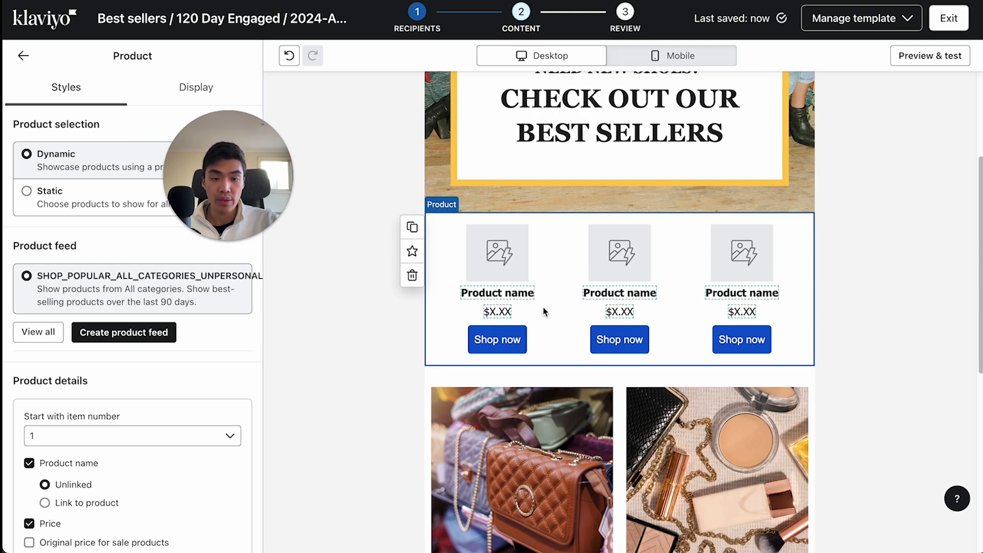
- Try a layout of 6 products per row in the product block
scroll(215, 410, "down", 5)
scroll(133, 334, "down", 4)
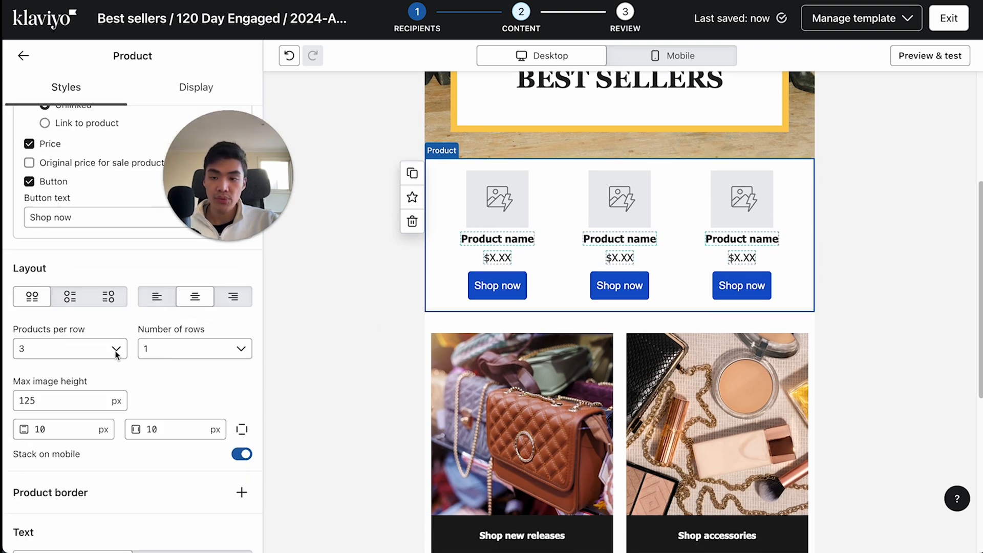
left_click(116, 351)
left_click(94, 354)
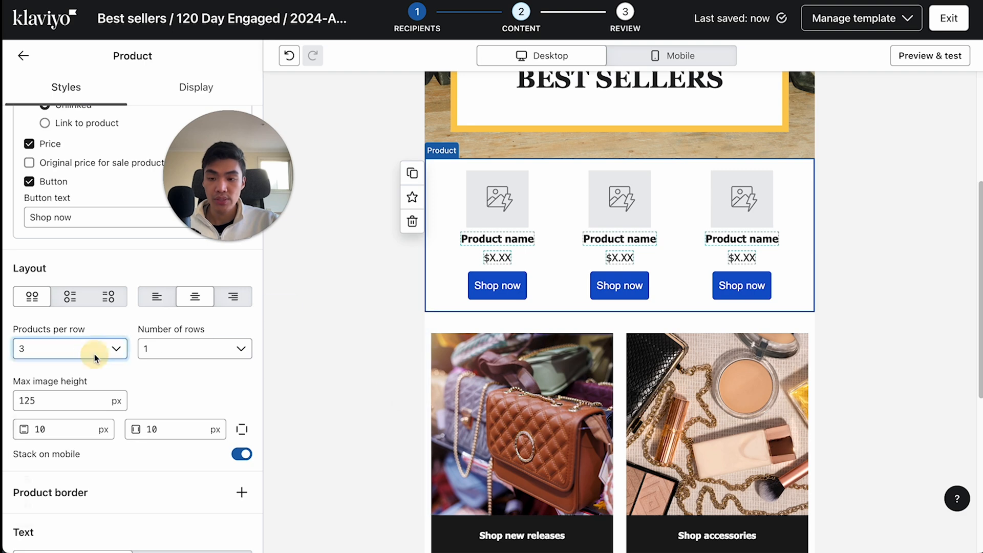
left_click(69, 505)
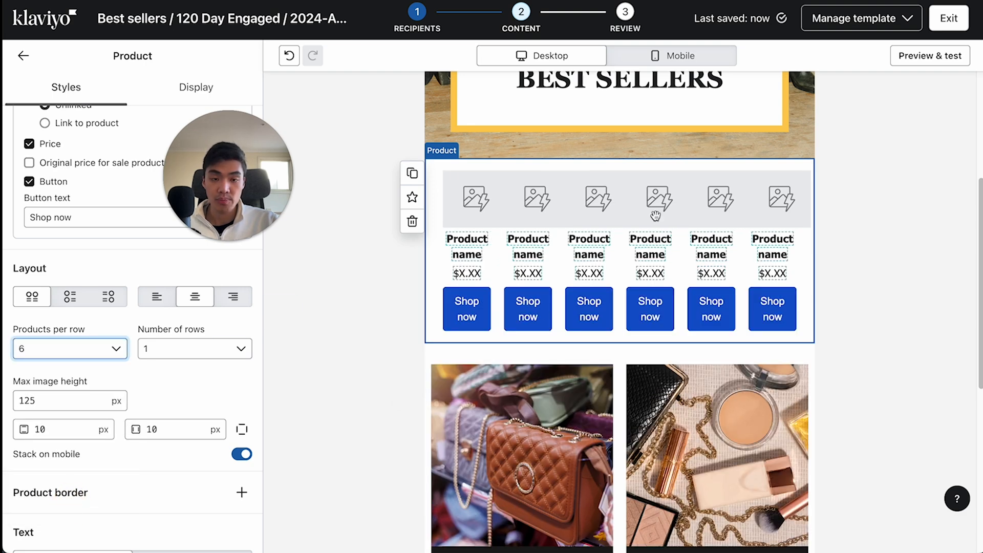
- Set the product block's layout to 2 products per row and 2 rows
left_click(80, 348)
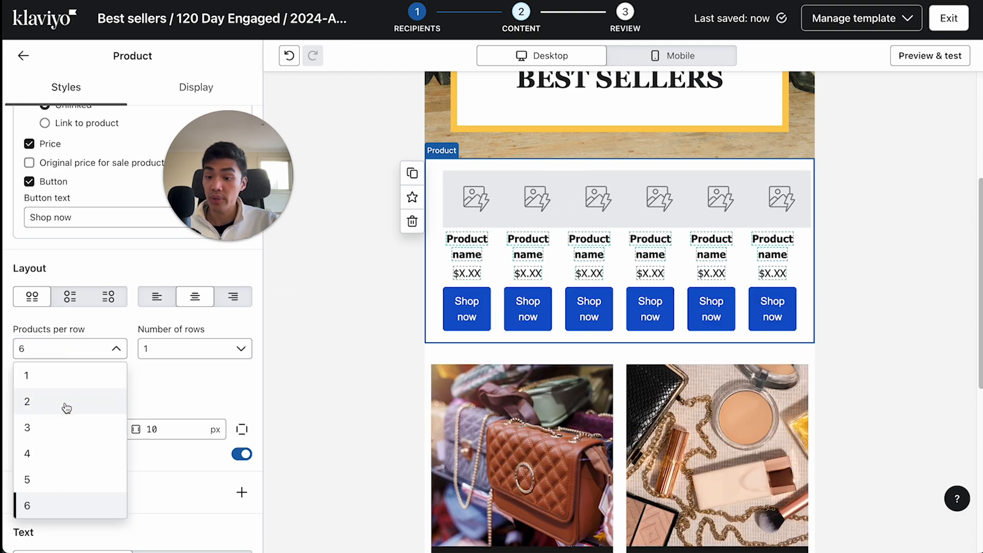
left_click(66, 404)
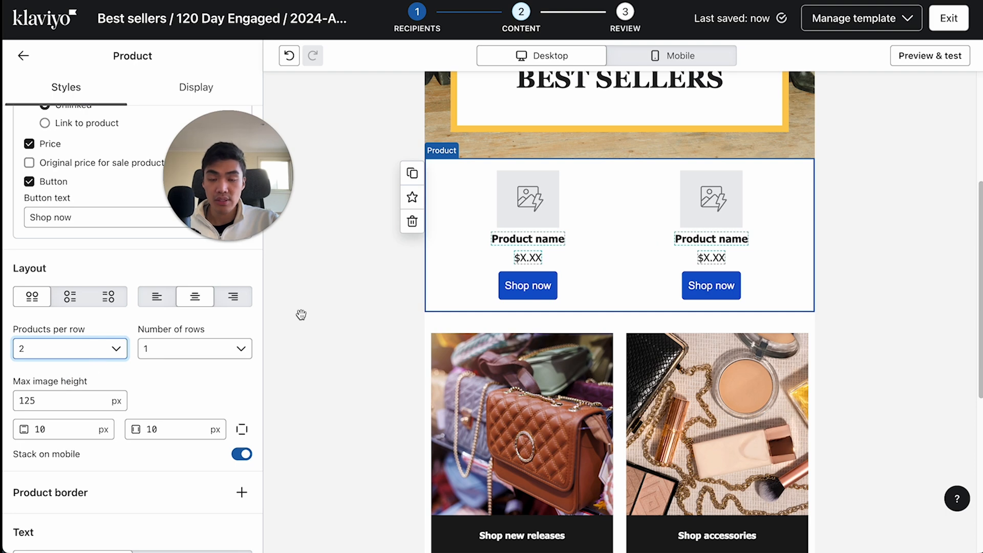
left_click(203, 349)
left_click(195, 404)
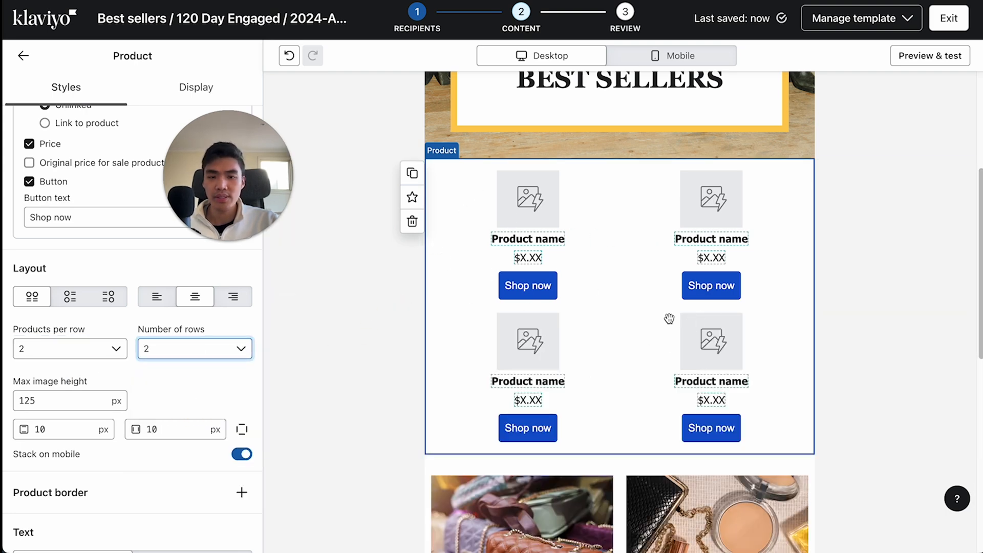
- Change the button text font in the product block to Georgia
scroll(669, 318, "down", 3)
scroll(171, 408, "down", 7)
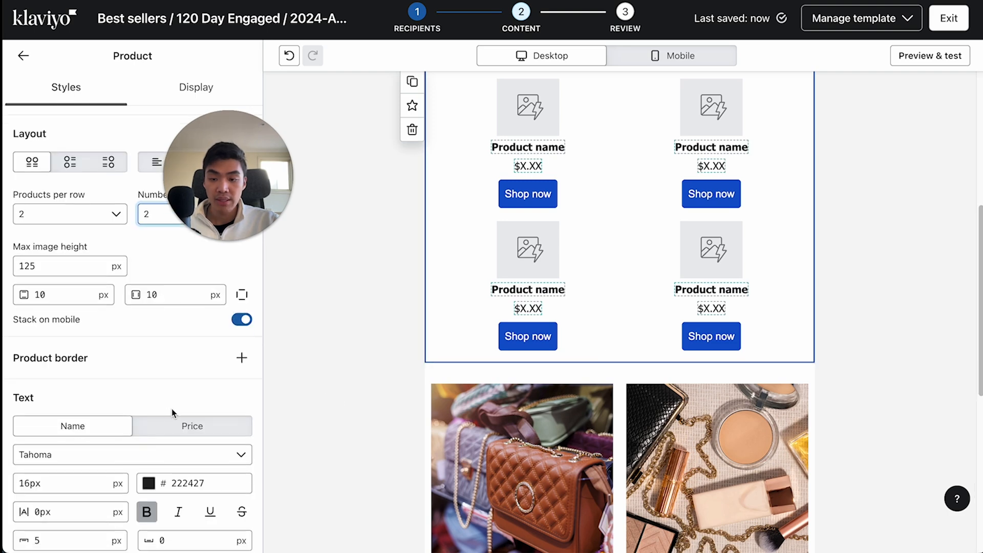
scroll(141, 404, "down", 1)
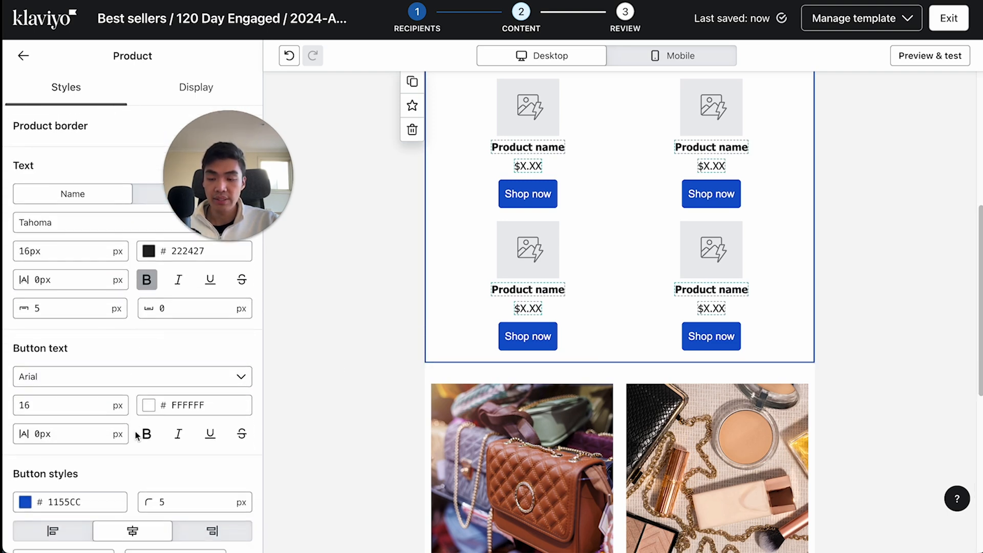
left_click(83, 370)
type("geo")
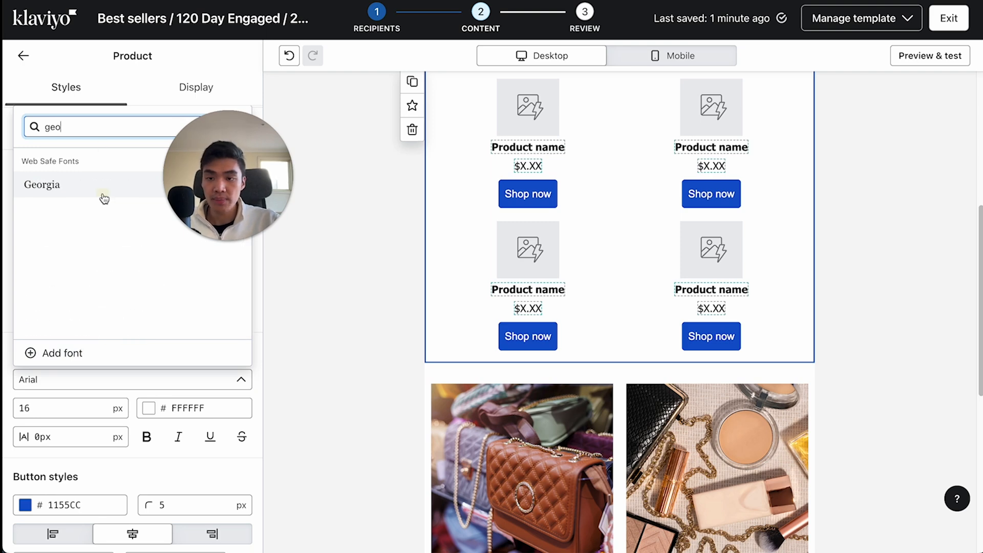
left_click(104, 199)
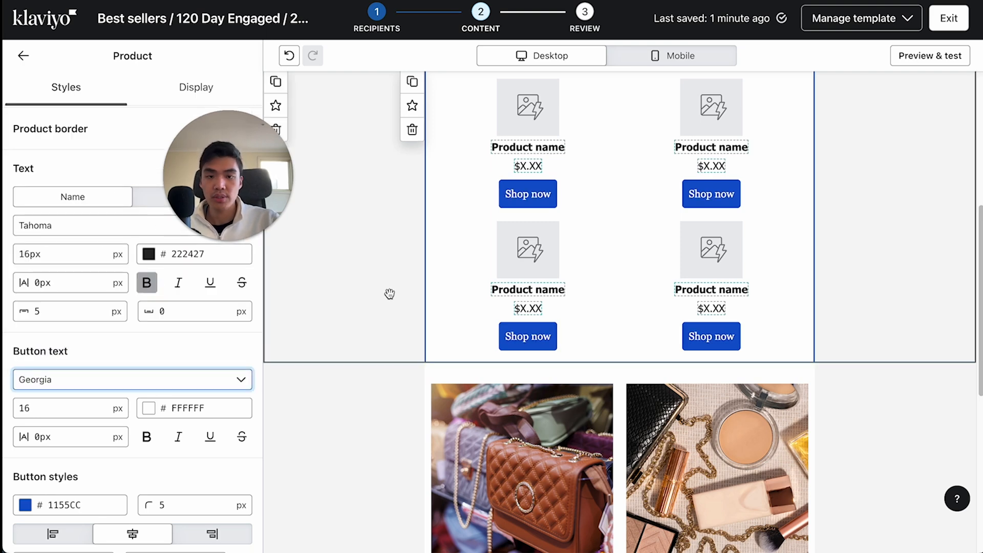
- Change the product name font in the product block to Georgia
scroll(624, 277, "up", 5)
scroll(617, 288, "down", 5)
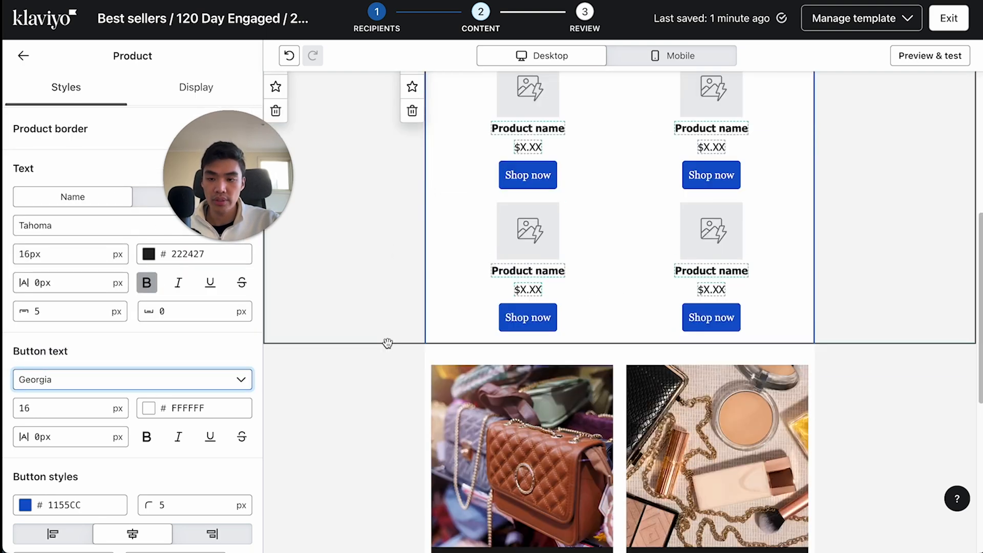
left_click(72, 222)
type("georga")
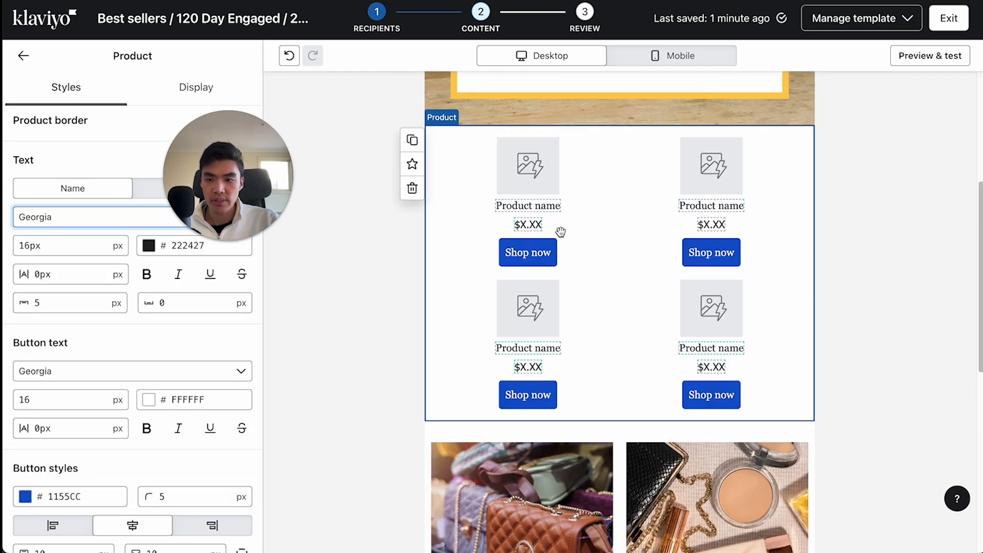
scroll(586, 313, "down", 1)
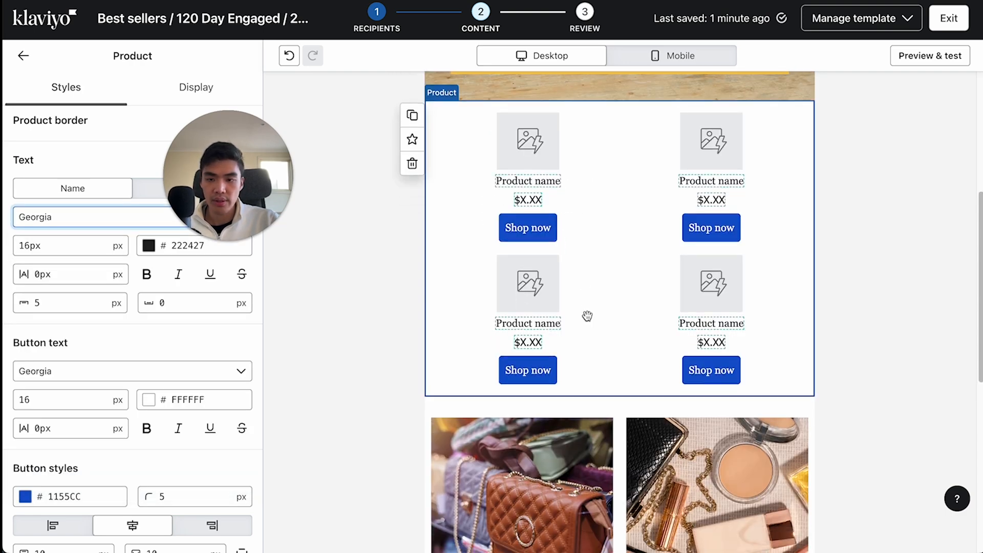
- Set the fill color of the "Shop now" buttons to black (000000)
scroll(76, 419, "down", 3)
left_click(28, 418)
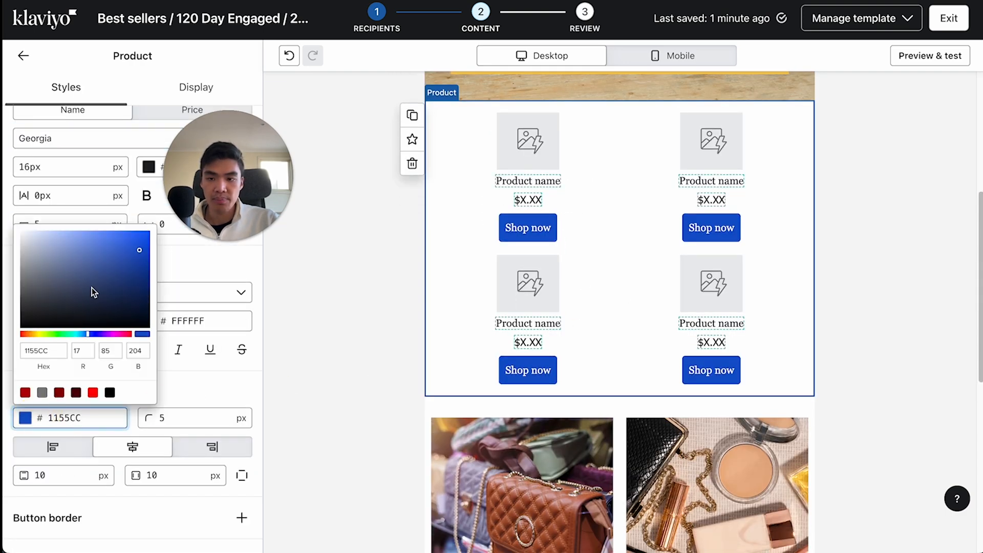
left_click(110, 392)
left_click(214, 392)
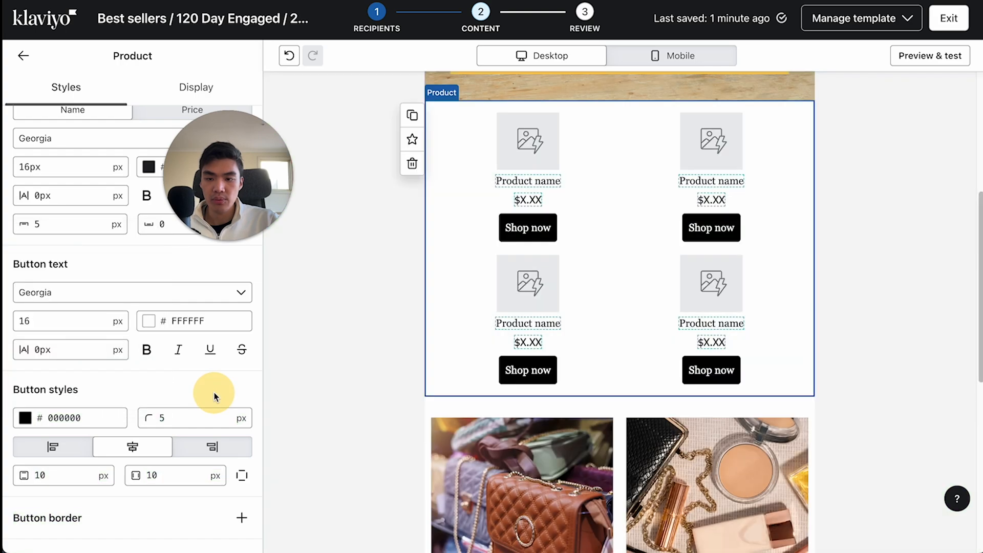
scroll(118, 366, "down", 5)
scroll(128, 320, "up", 15)
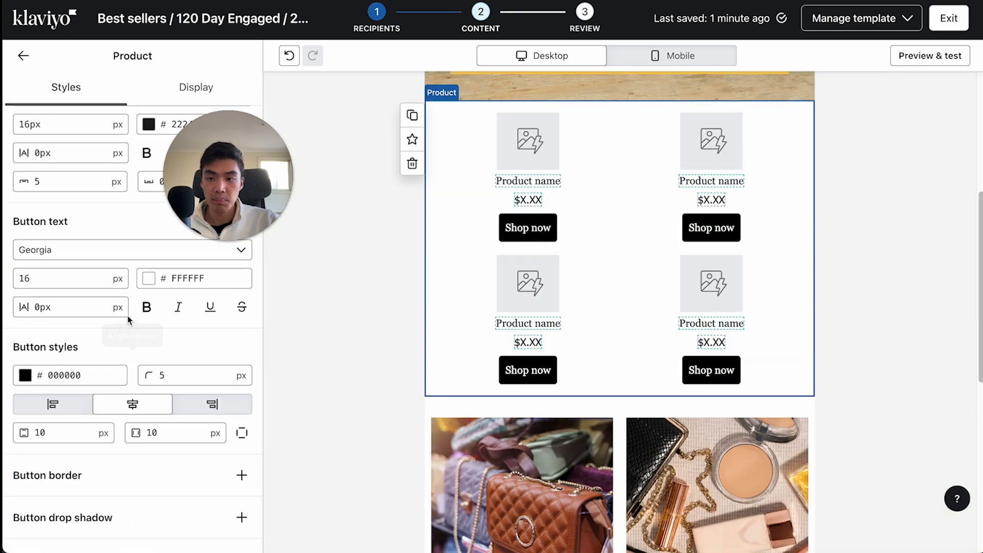
- Return to the content blocks and review the email layout from the banner to the footer
left_click(23, 55)
scroll(623, 311, "down", 4)
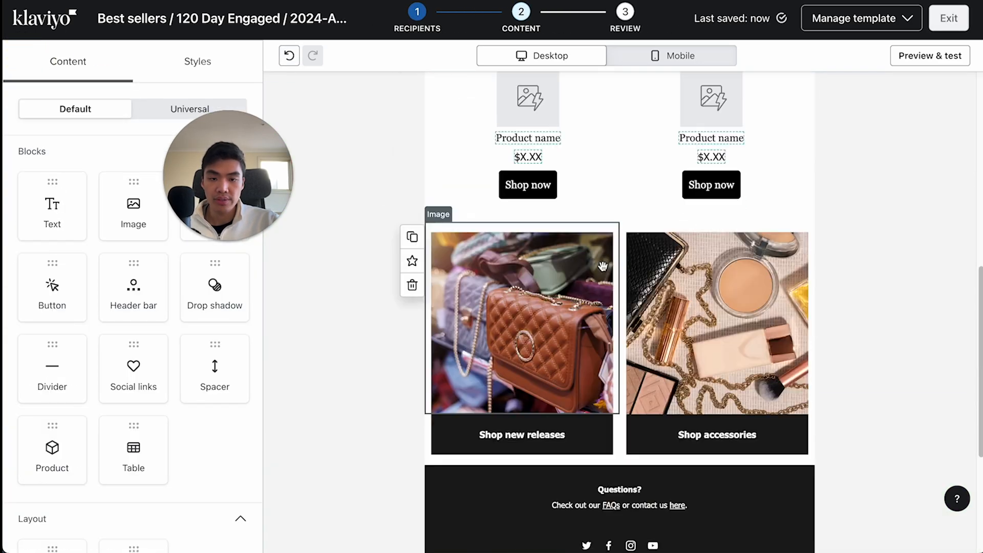
scroll(623, 311, "up", 7)
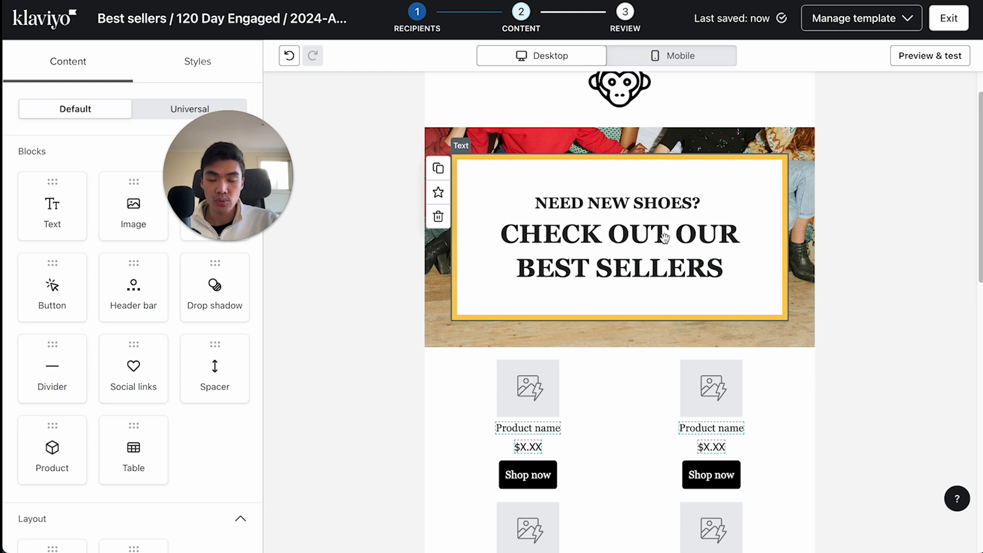
scroll(660, 256, "down", 9)
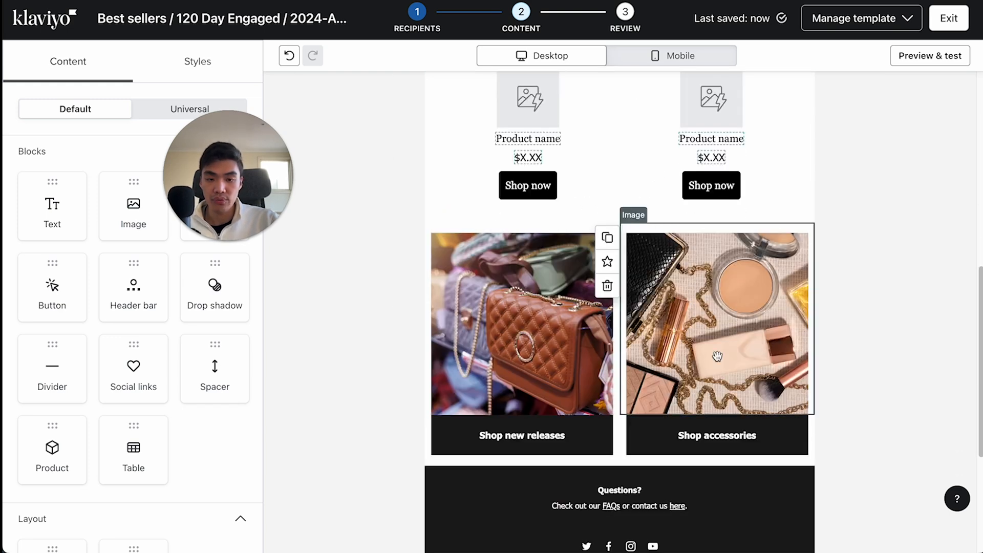
- Exit the email template editor after checking the layout and continue the best sellers campaign to its review stage
scroll(614, 358, "down", 2)
scroll(626, 292, "up", 5)
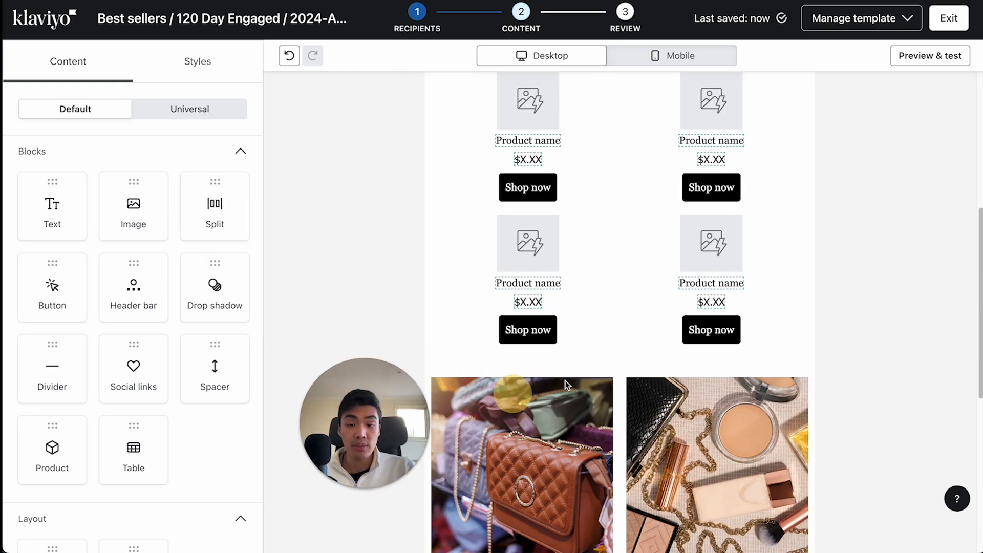
scroll(805, 297, "up", 1)
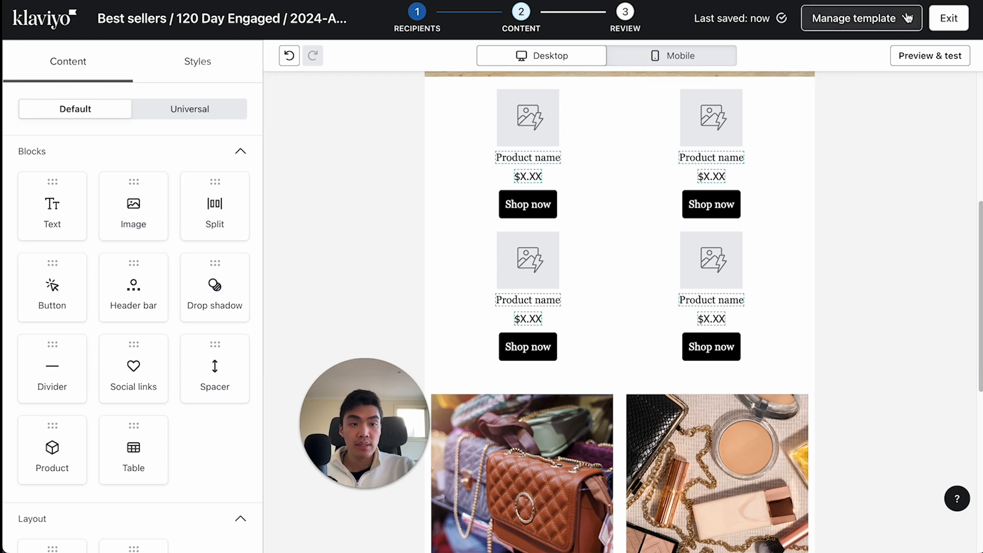
left_click(940, 22)
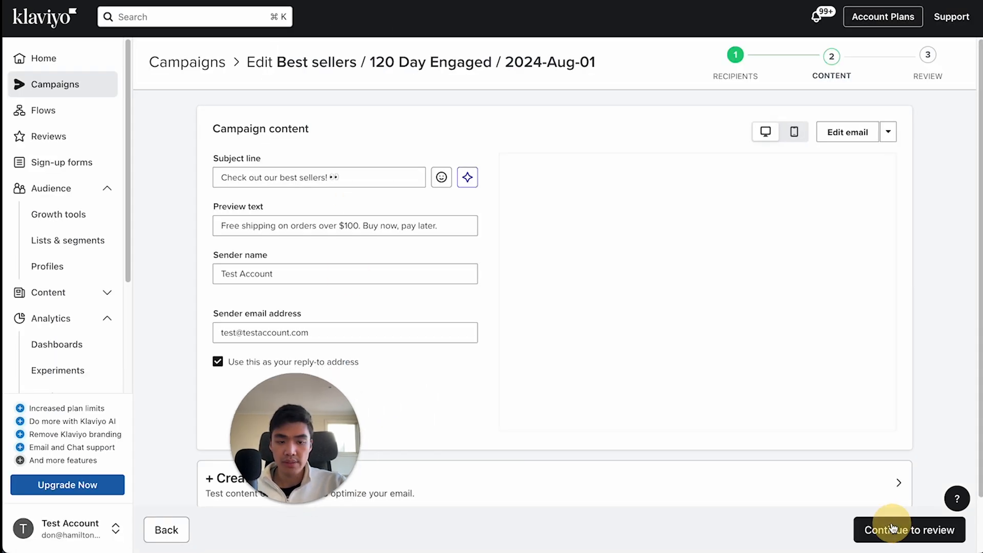
left_click(894, 527)
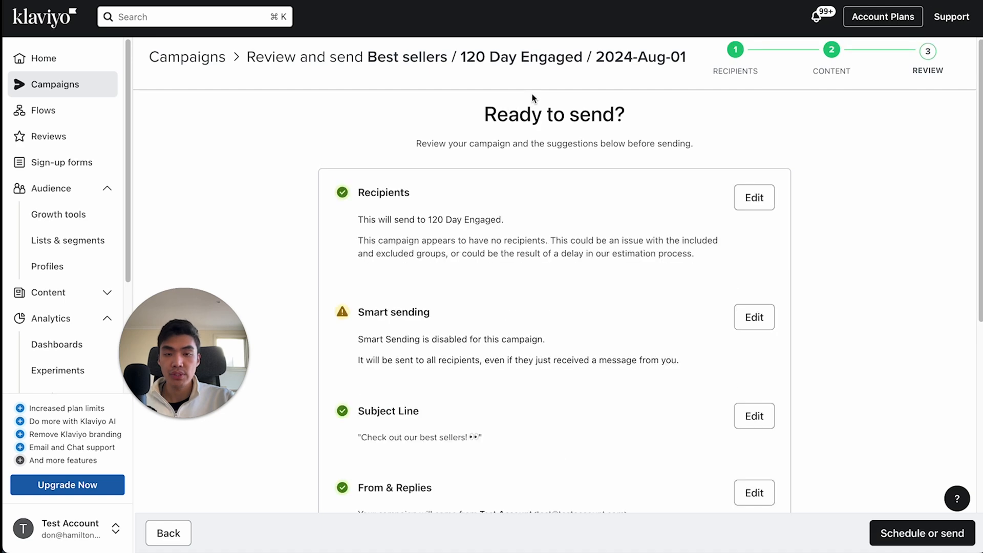
- Review the campaign's pre-send checklist, from recipients and smart sending through sender details, content, unsubscribe link, tracking and branding
scroll(604, 158, "down", 5)
scroll(604, 158, "up", 2)
scroll(605, 163, "up", 2)
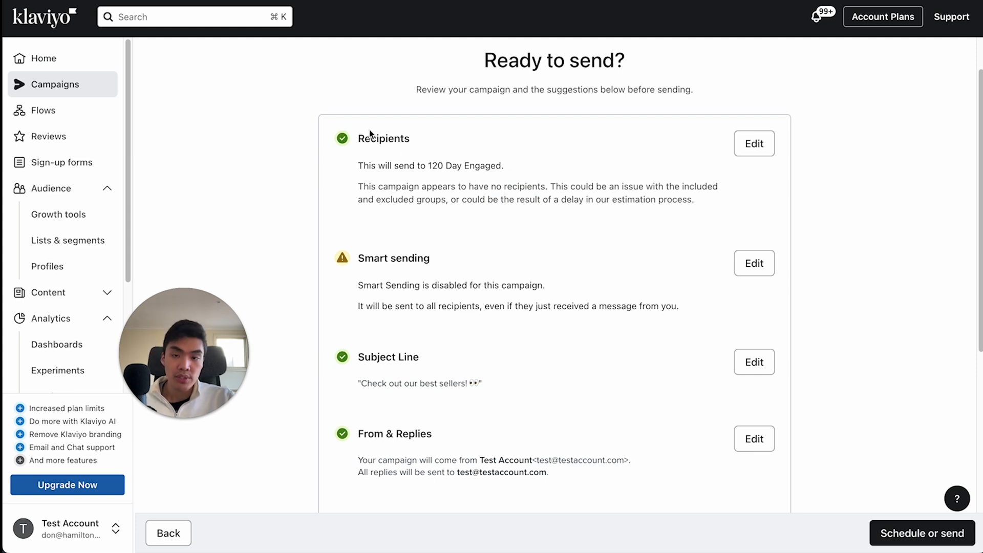
left_click(381, 137)
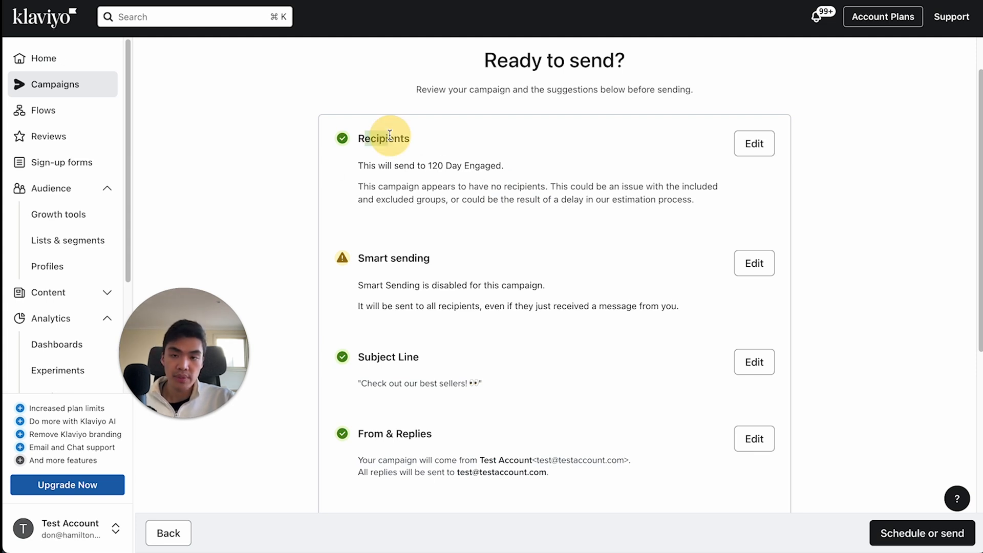
left_click(428, 167)
left_click_drag(429, 165, 518, 158)
left_click(515, 160)
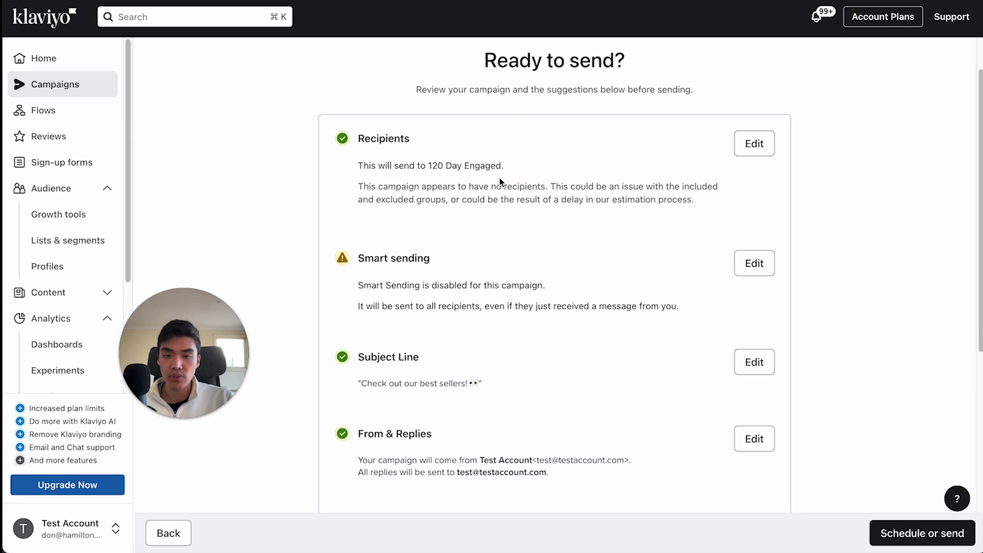
scroll(499, 180, "down", 3)
scroll(422, 207, "down", 8)
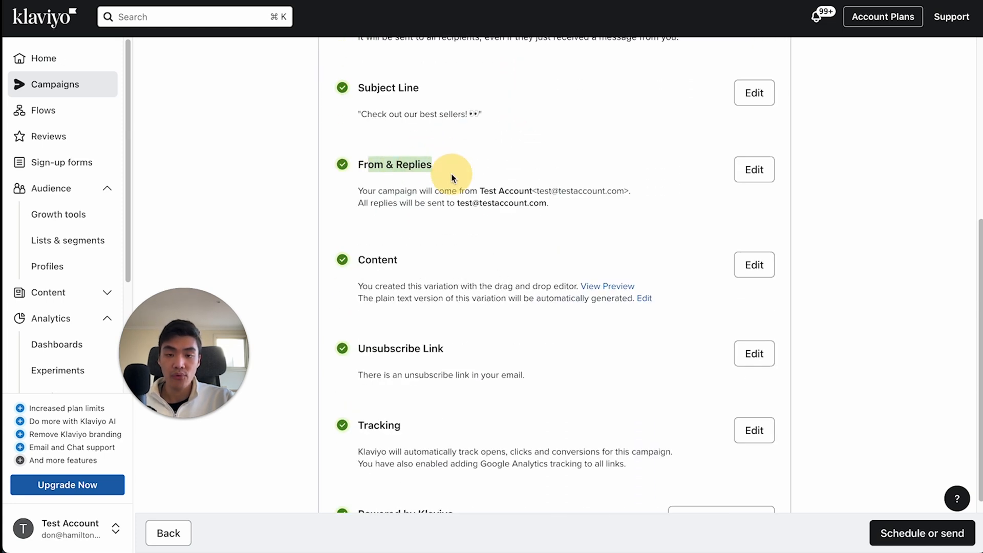
left_click(451, 177)
scroll(471, 228, "down", 4)
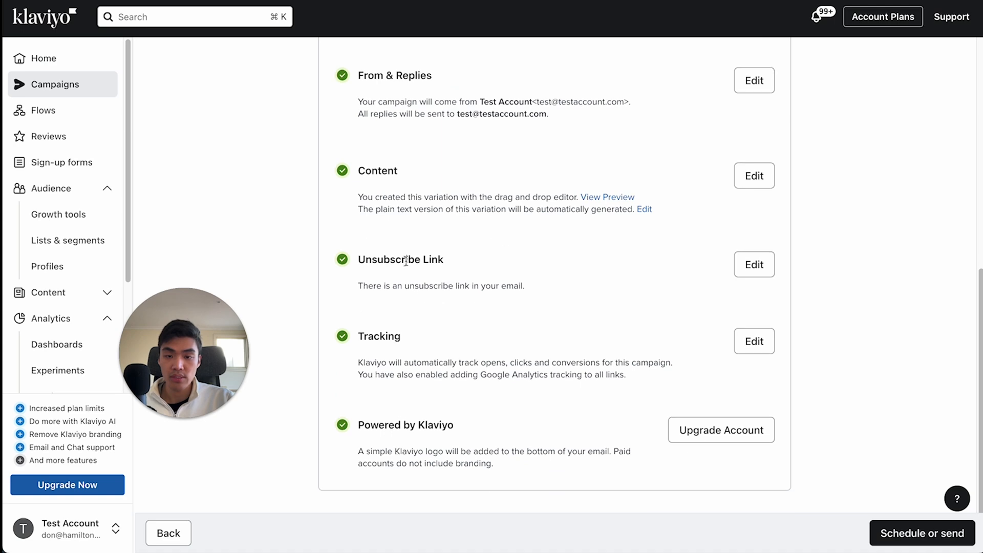
scroll(361, 421, "up", 15)
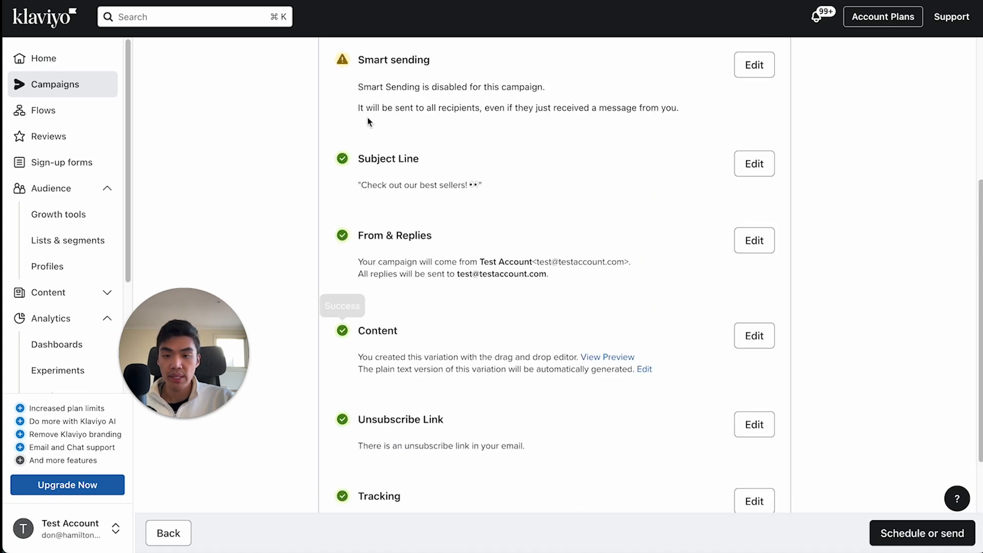
scroll(472, 280, "down", 15)
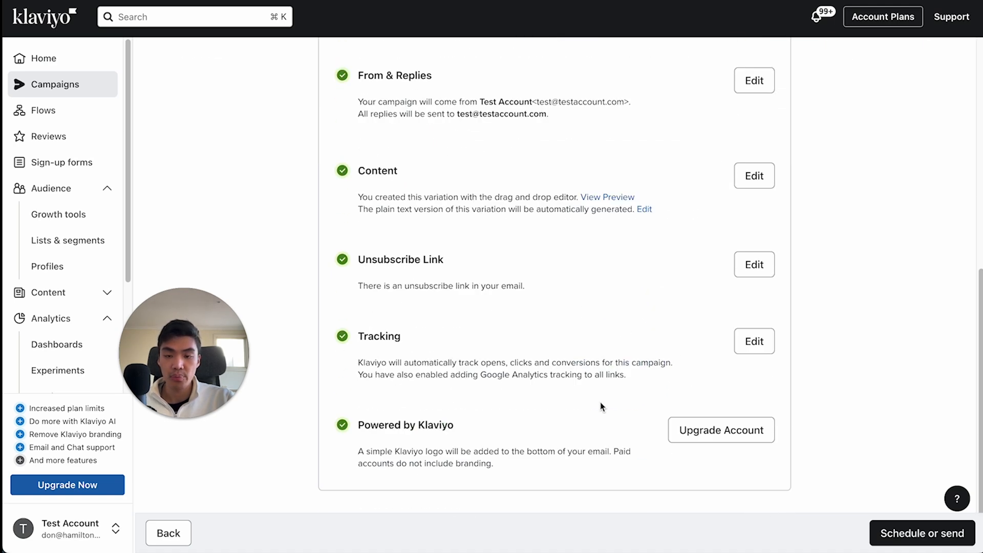
- Open the campaign's scheduling options and set the send date to Aug 02, 2024
left_click(895, 531)
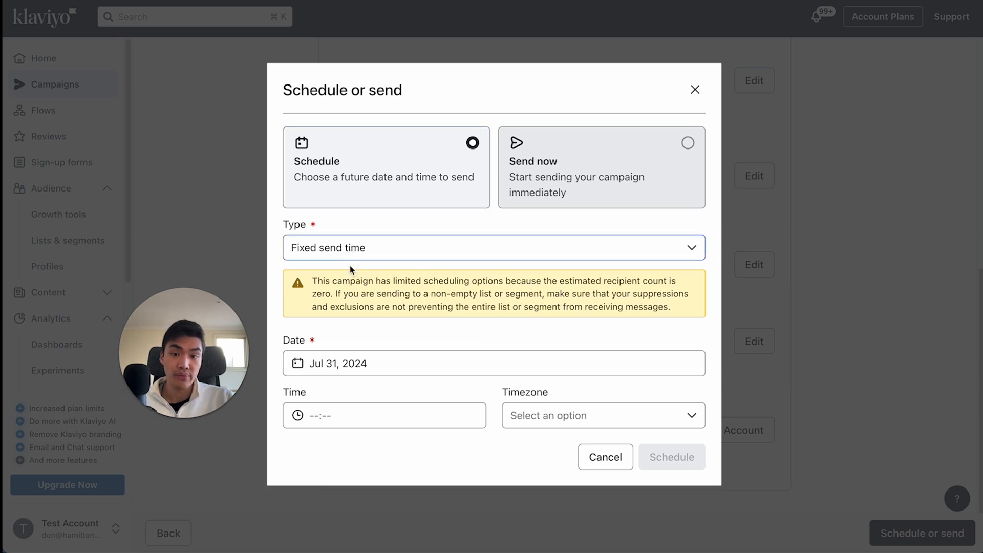
left_click(361, 363)
left_click(516, 150)
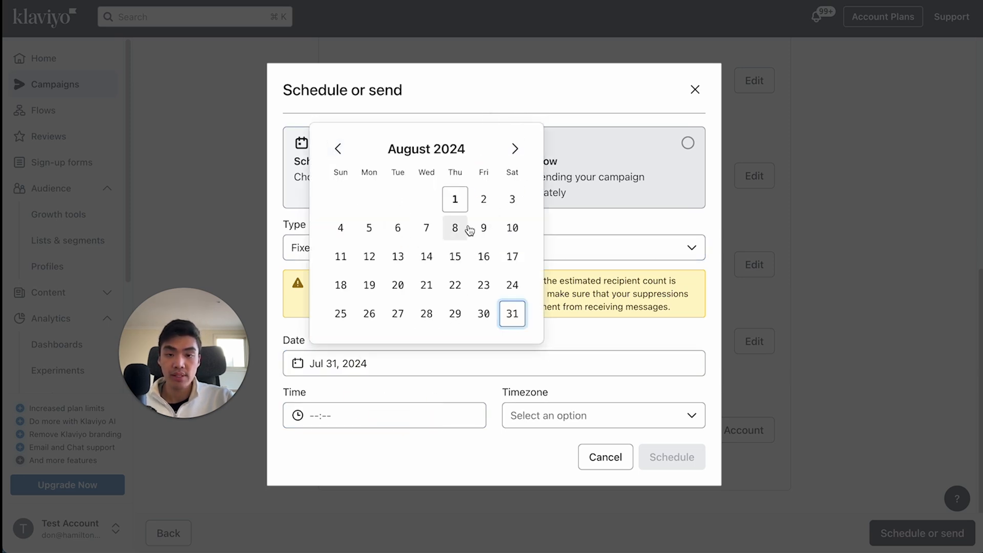
left_click(485, 200)
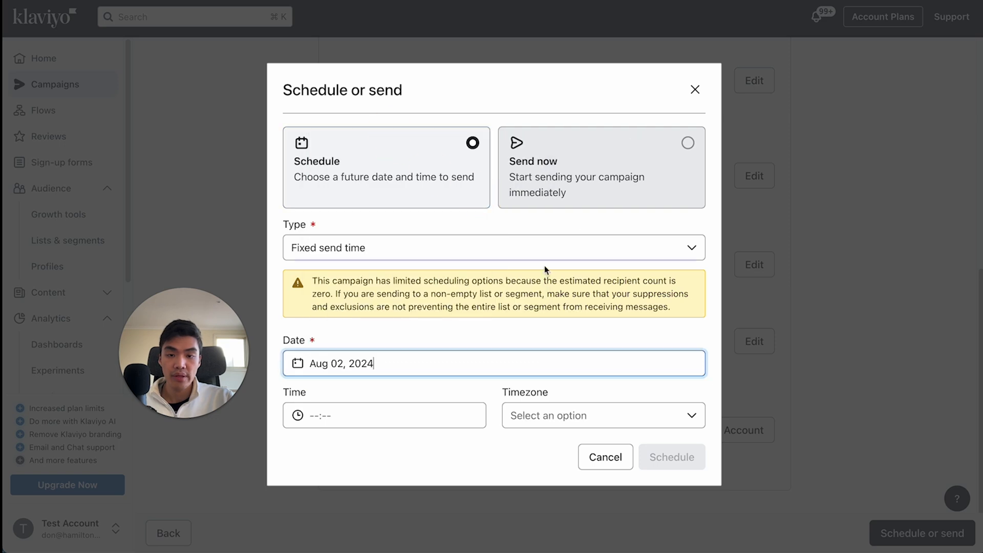
- Set the send time to 6:00 PM in the Australia/Melbourne timezone and schedule the campaign
left_click(334, 416)
scroll(364, 333, "up", 10)
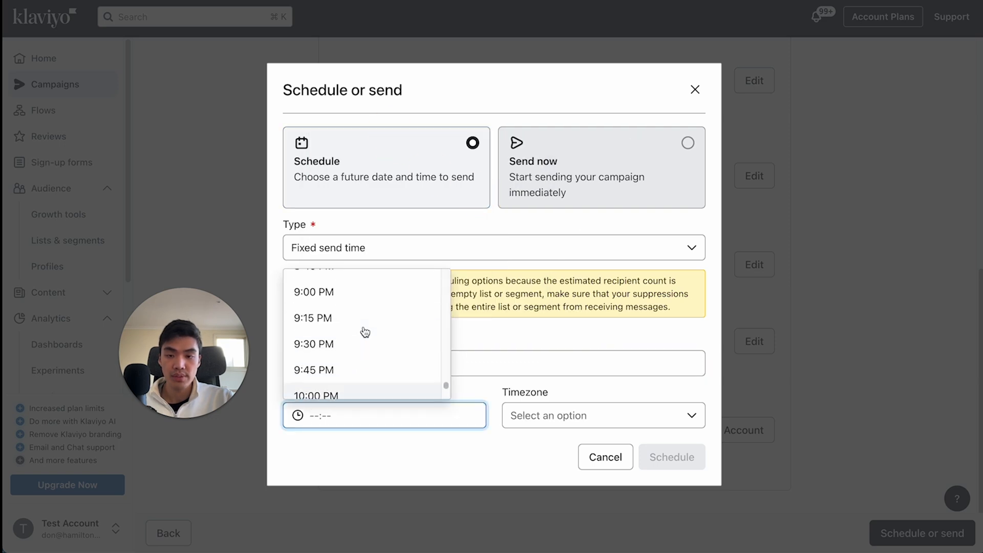
left_click(364, 332)
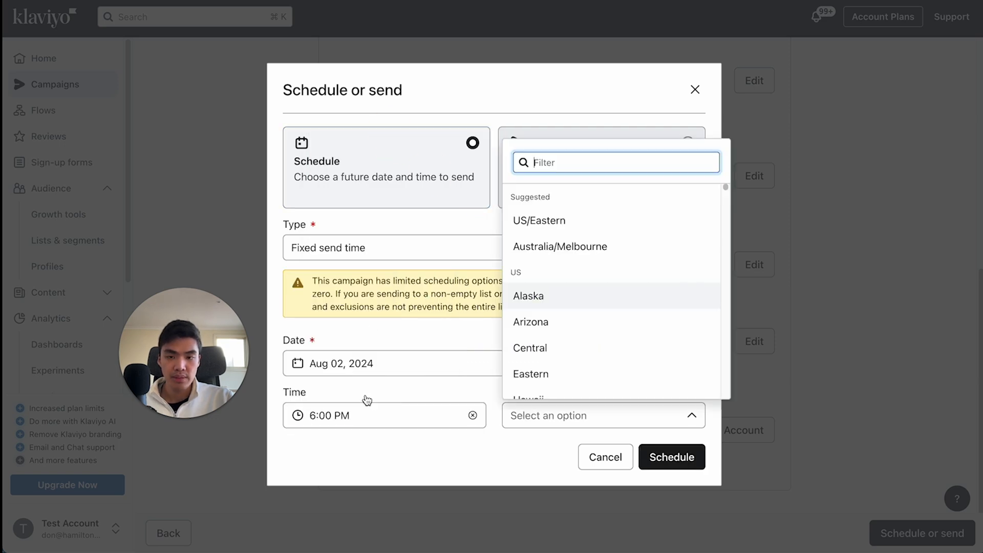
left_click(578, 247)
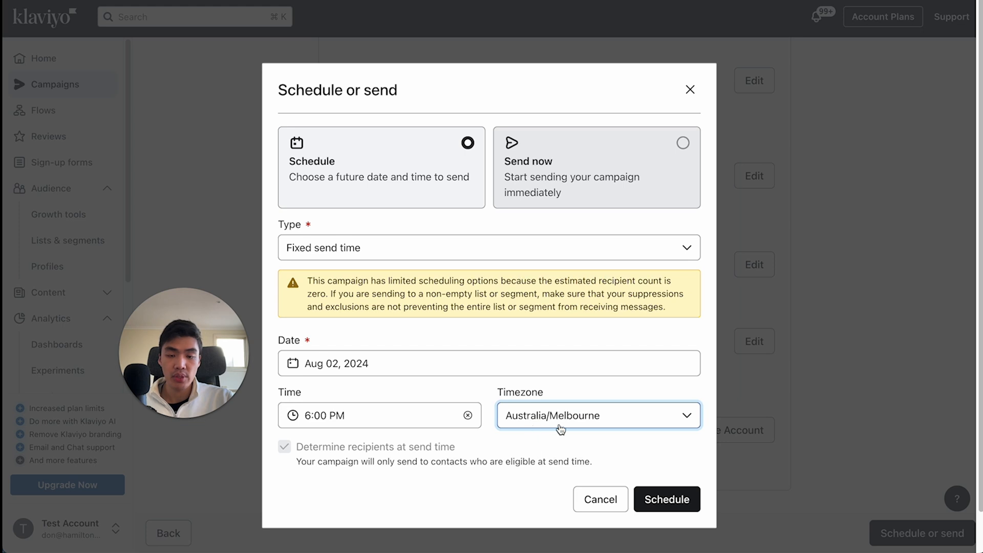
left_click(667, 499)
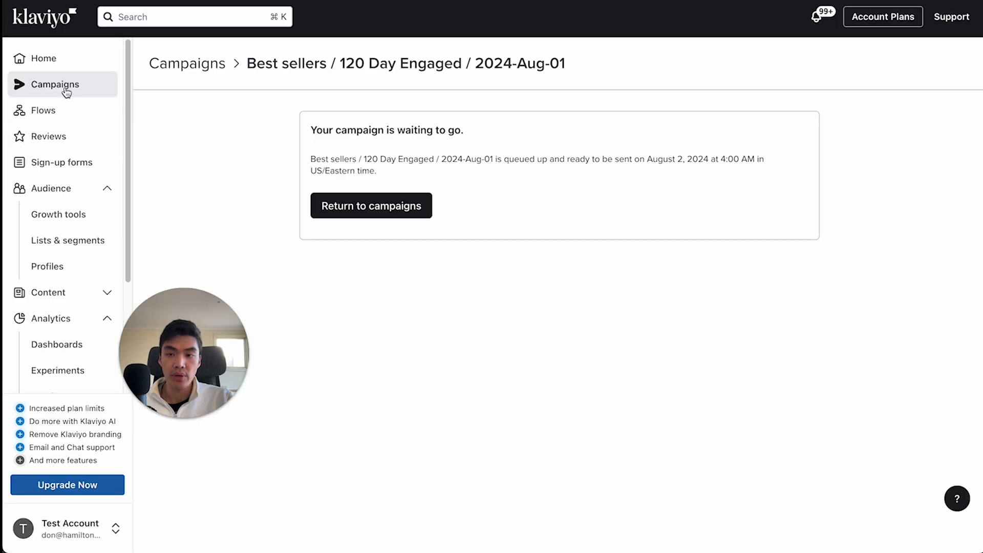
- Return to the campaigns list and check the status of the best sellers campaign
left_click(66, 90)
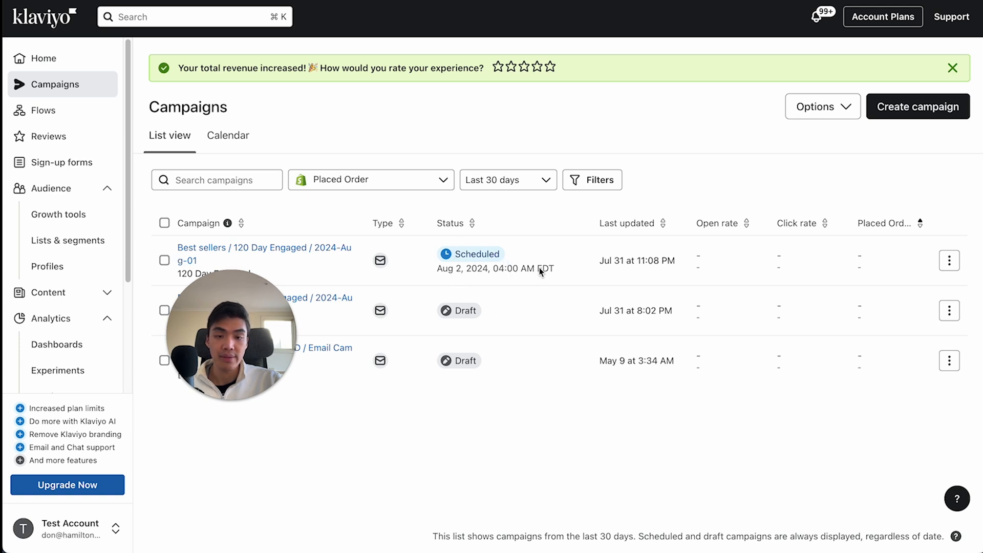
left_click(559, 450)
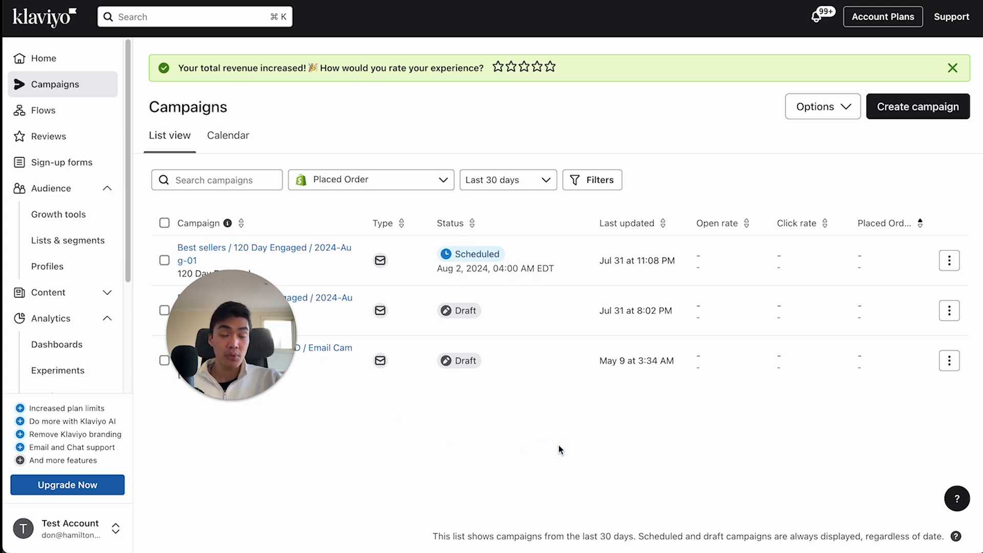
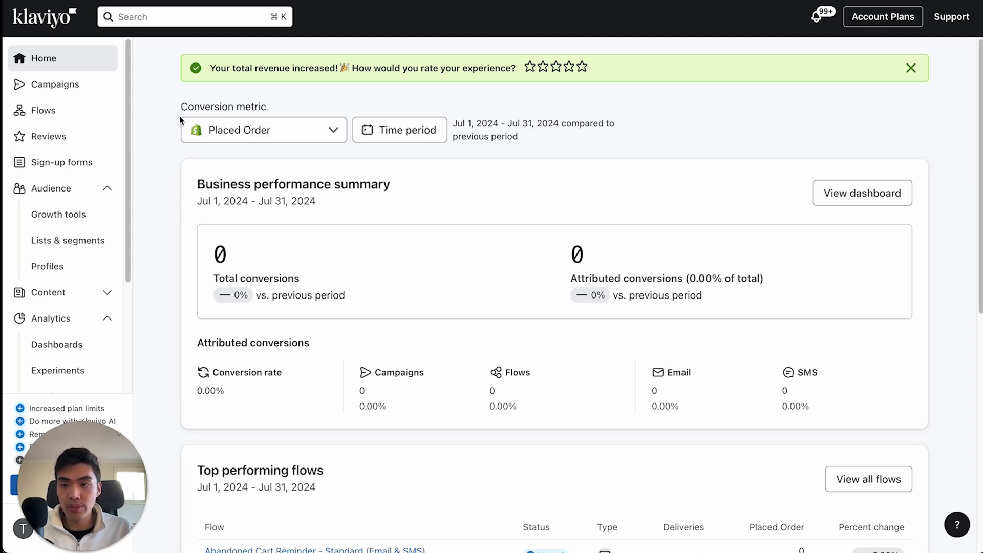
- Start a new flow, search the flow templates for "aban" and open the Abandoned Cart Reminder Standard (Email & SMS) template
left_click(97, 109)
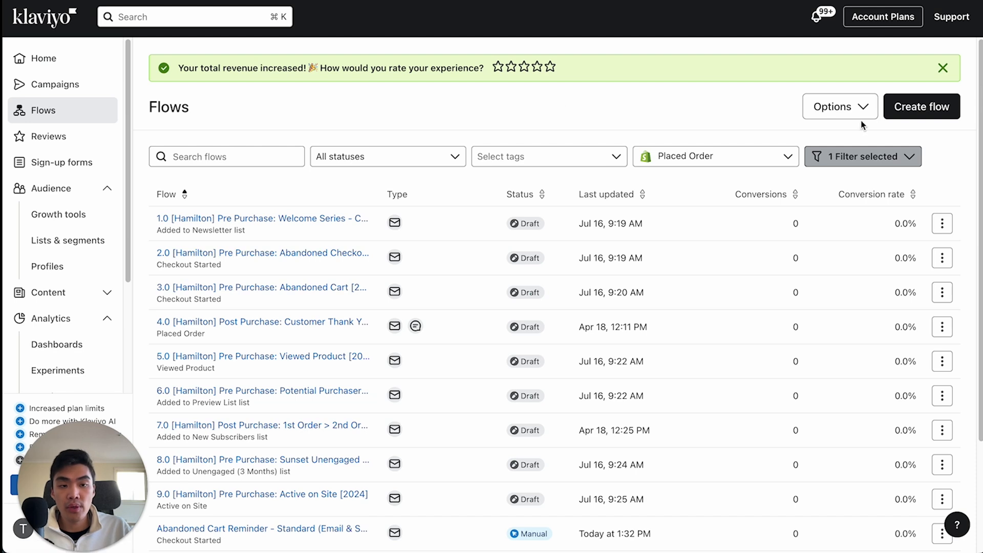
left_click(896, 107)
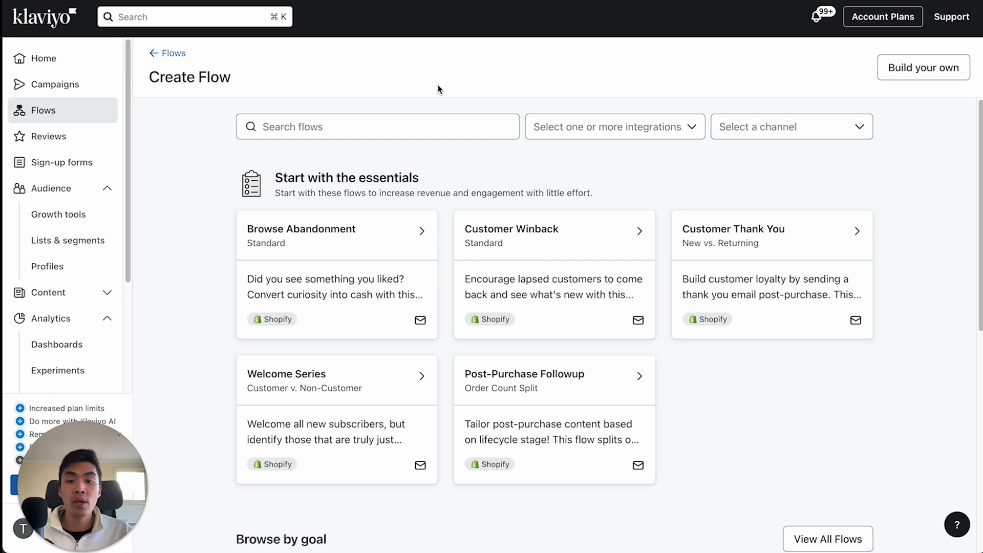
left_click(425, 133)
type("abann")
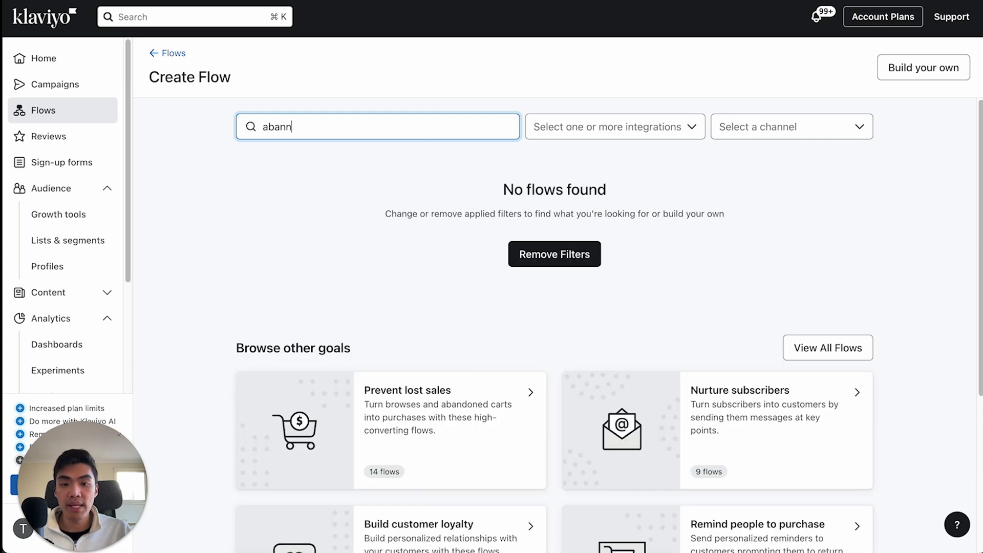
key("BackSpace")
left_click(323, 275)
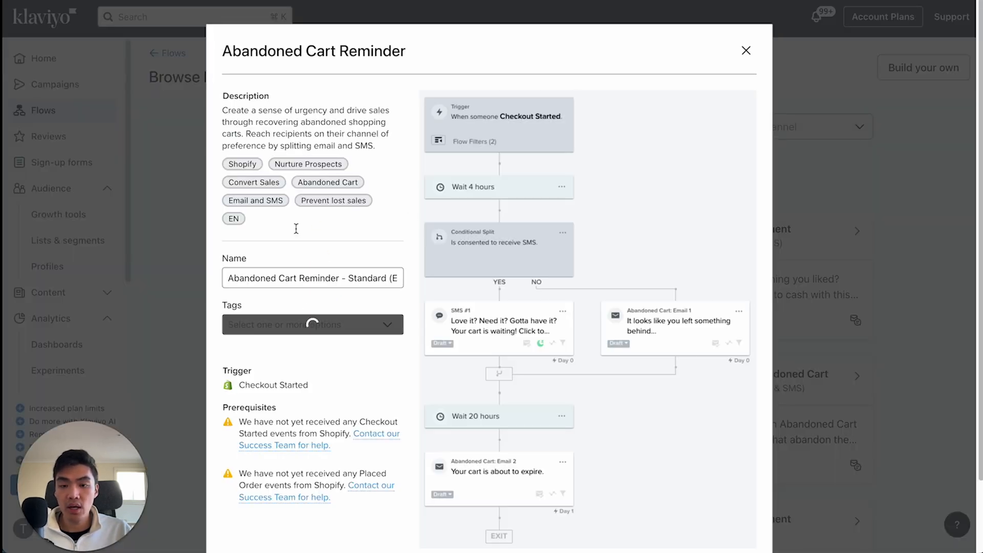
- Check the template's flow name and create the Abandoned Cart Reminder flow with its default settings
left_click(266, 278)
left_click_drag(245, 278, 385, 275)
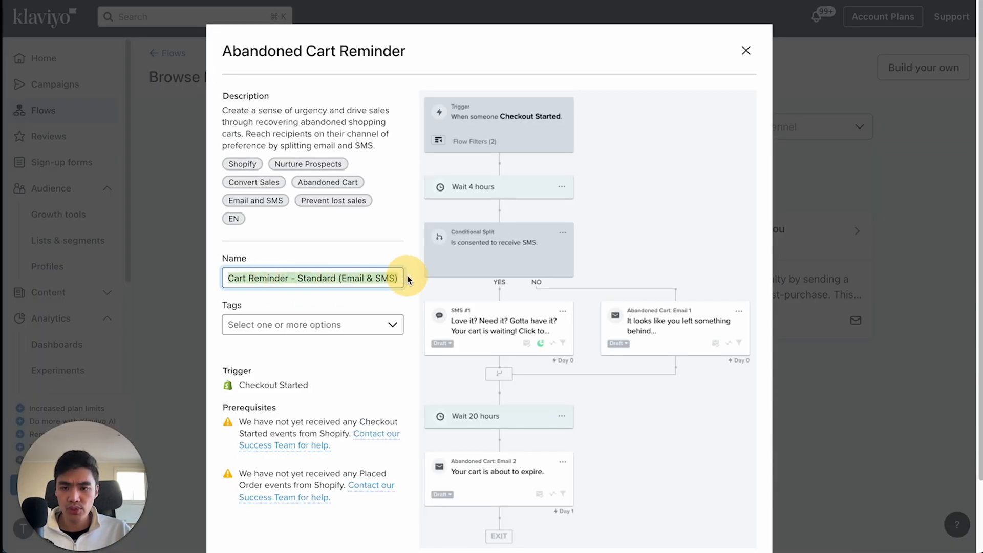
left_click(388, 277)
scroll(398, 280, "down", 2)
scroll(398, 281, "down", 2)
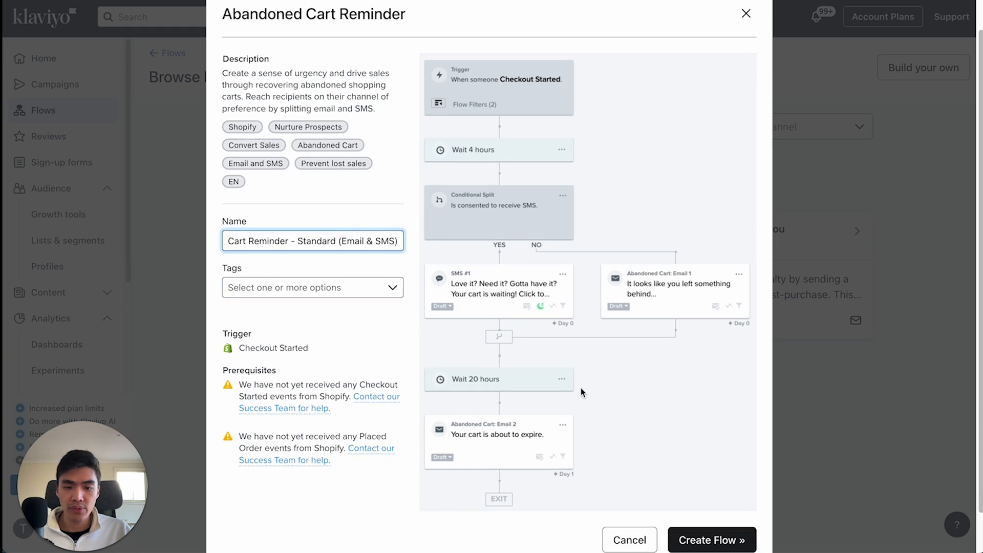
left_click(704, 522)
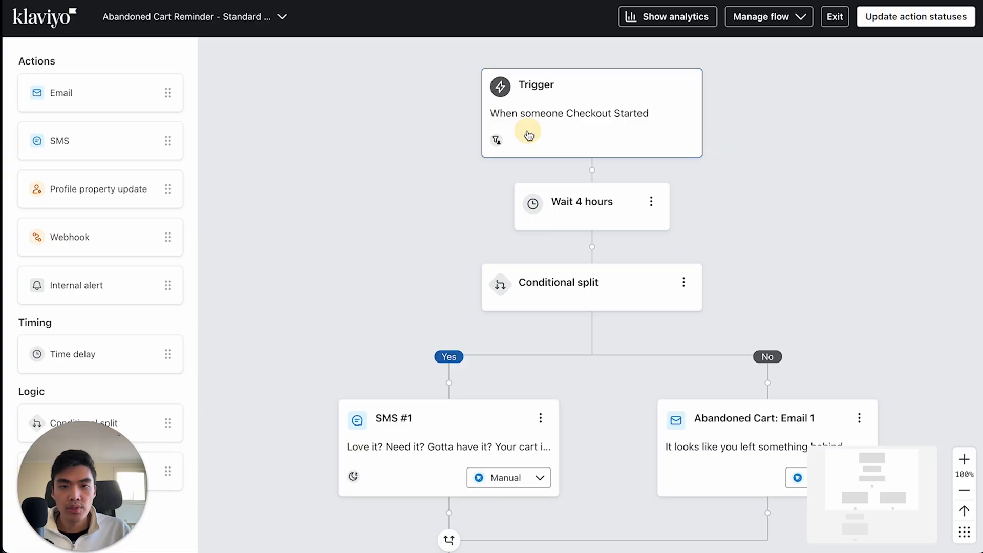
- Examine the Checkout Started trigger's settings and the overall sequence of delays, split, SMS and emails in the flow
left_click(544, 128)
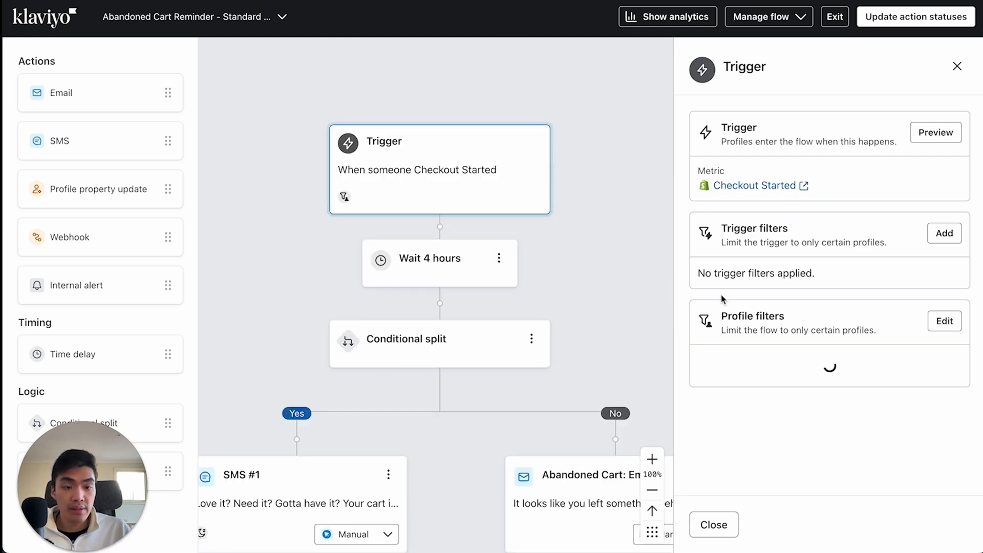
left_click(956, 67)
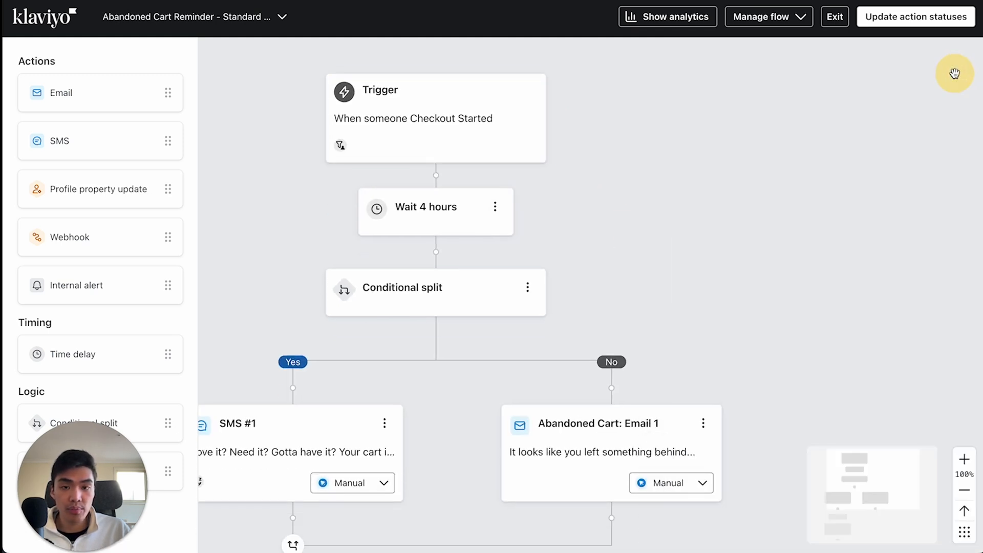
left_click(460, 117)
left_click(669, 305)
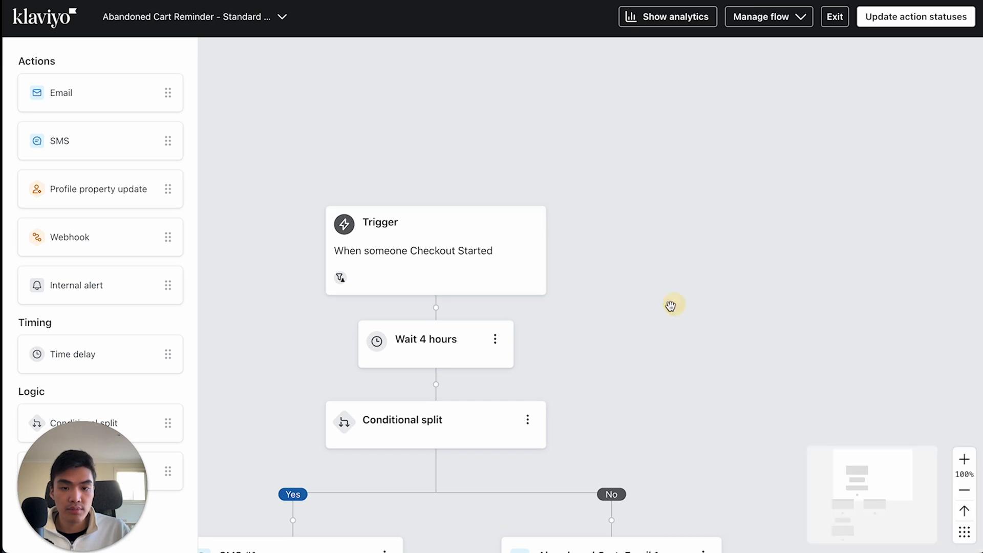
left_click_drag(670, 305, 741, 257)
scroll(677, 327, "down", 1)
scroll(677, 328, "down", 1)
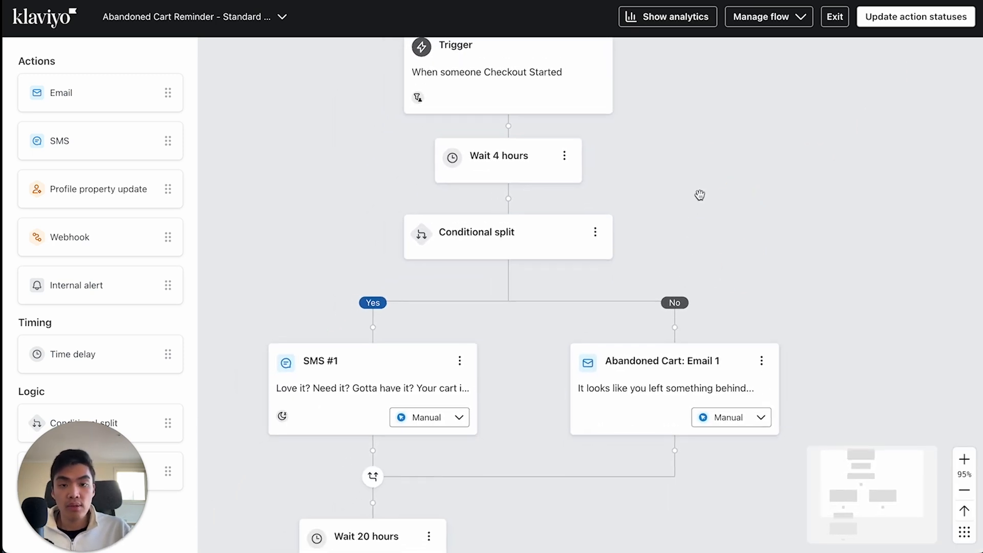
scroll(700, 195, "down", 2)
left_click_drag(686, 166, 676, 195)
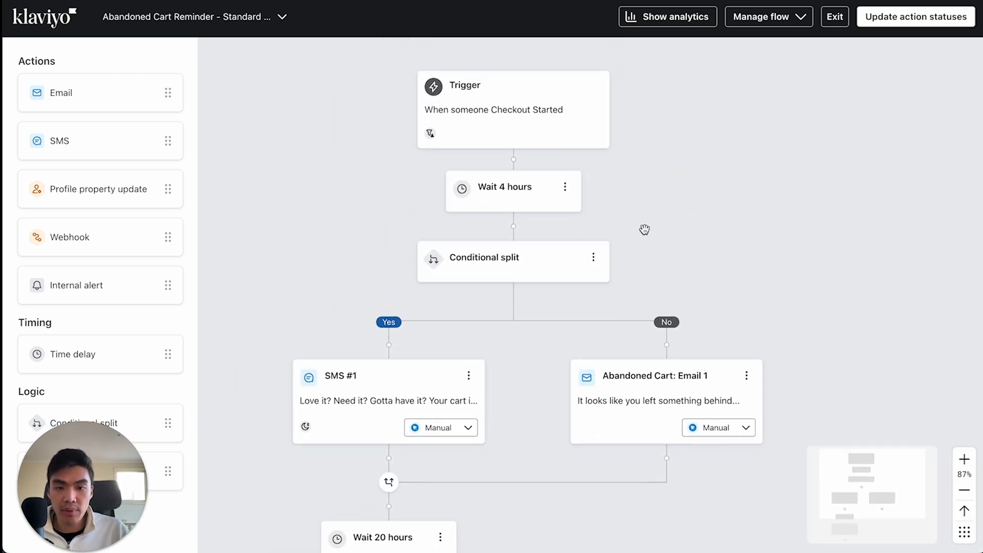
scroll(640, 137, "down", 4)
scroll(593, 259, "up", 1)
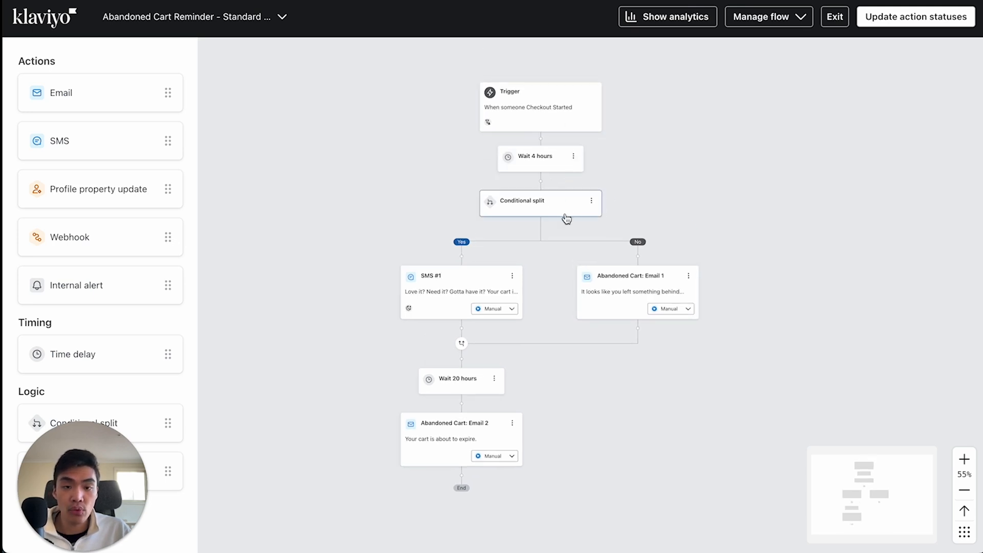
- Review the conditional split's SMS marketing condition and the steps on its Yes and No branches
left_click(545, 214)
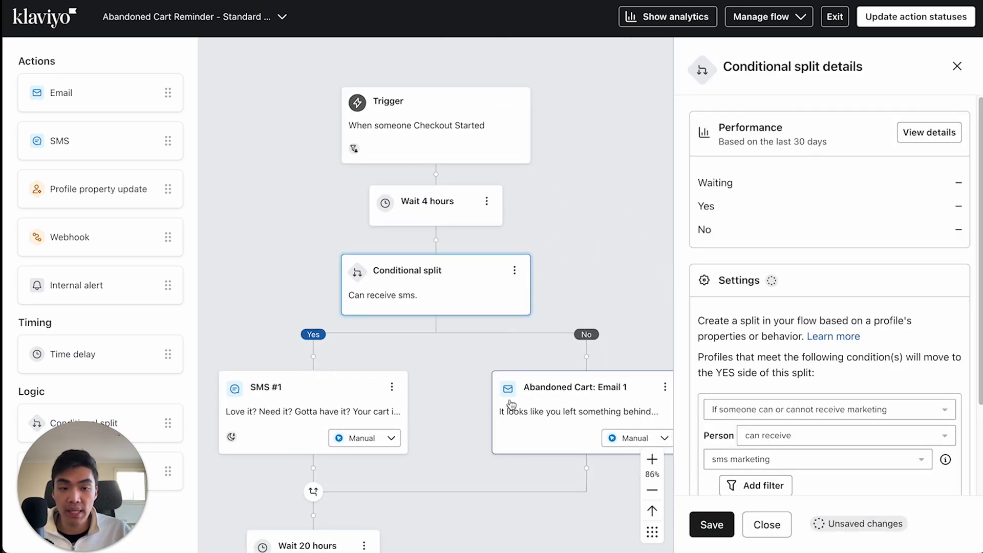
scroll(951, 219, "down", 2)
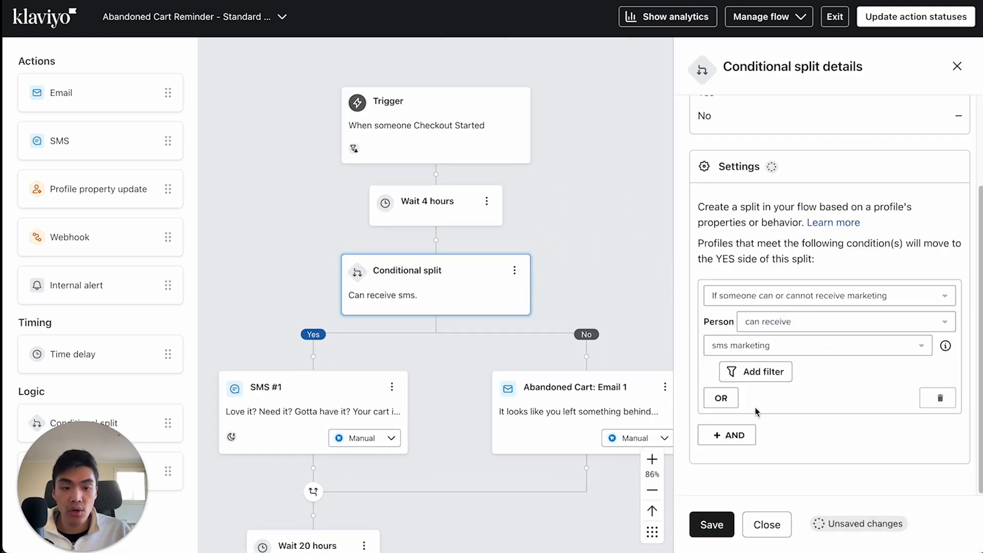
left_click(956, 66)
left_click(491, 290)
scroll(492, 348, "down", 2)
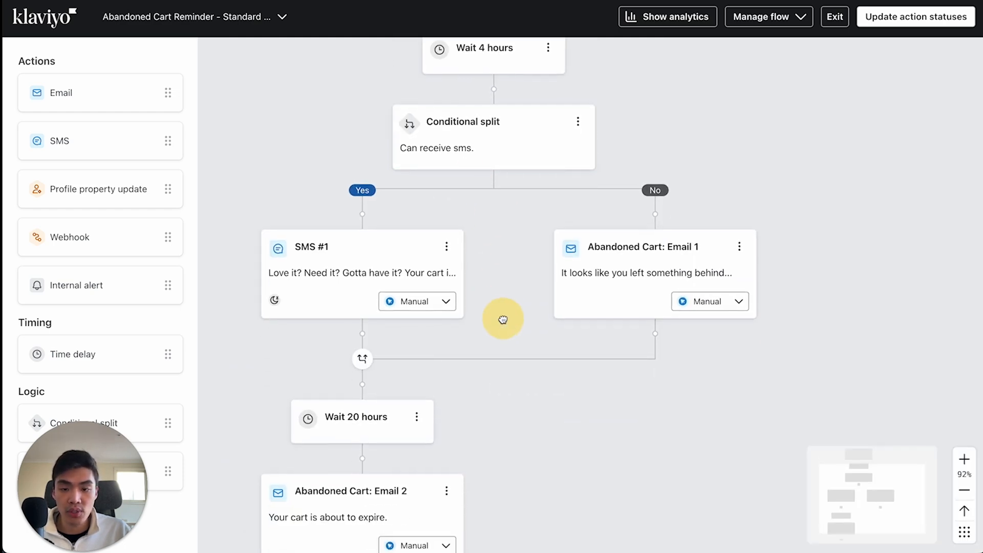
left_click_drag(577, 413, 526, 363)
left_click_drag(521, 249, 516, 388)
scroll(585, 251, "up", 1)
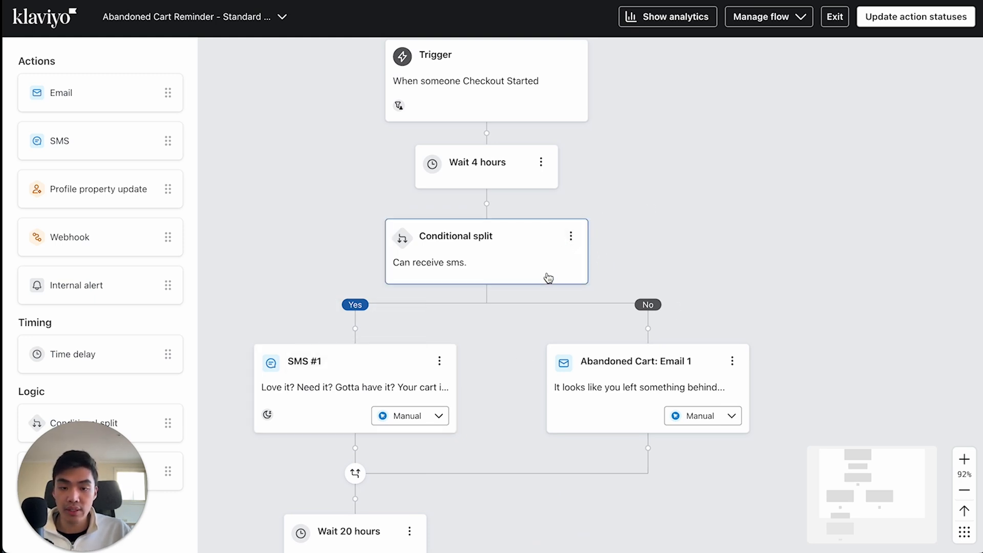
- Delete the conditional split together with its Yes path
left_click(567, 237)
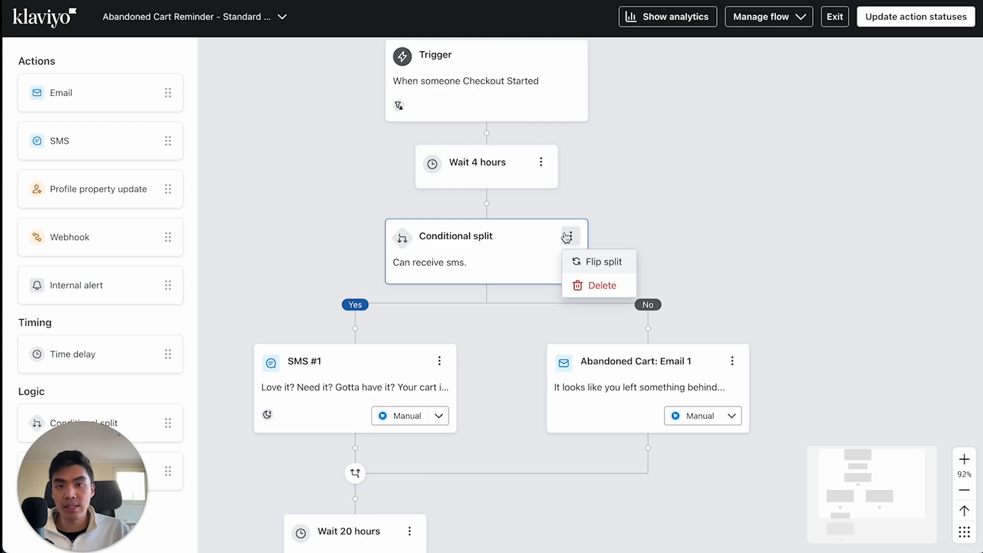
left_click(596, 285)
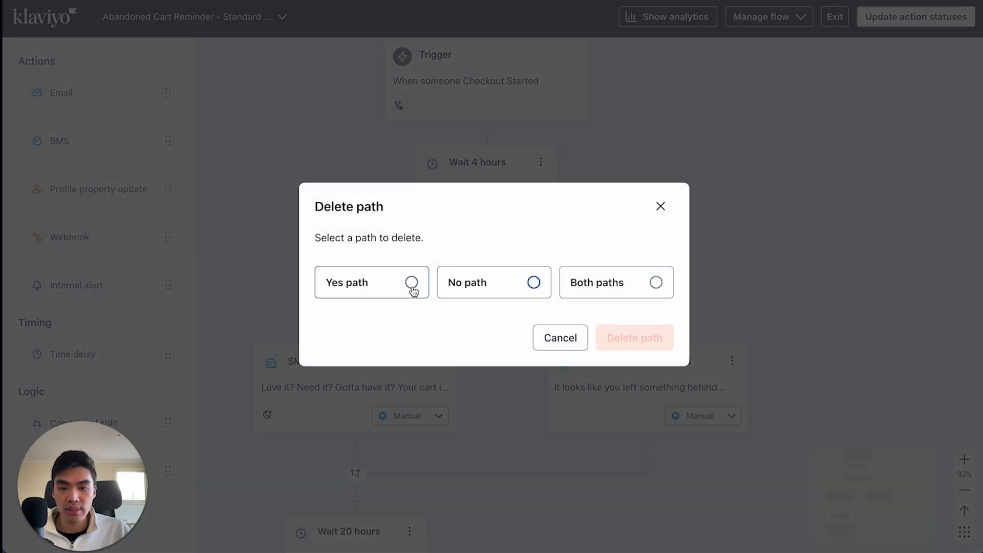
left_click(413, 283)
left_click(634, 345)
left_click_drag(632, 219, 672, 269)
- Open the Abandoned Cart: Email 1 template and add the LOGO image to its header bar with a max width of 100 px
left_click(597, 246)
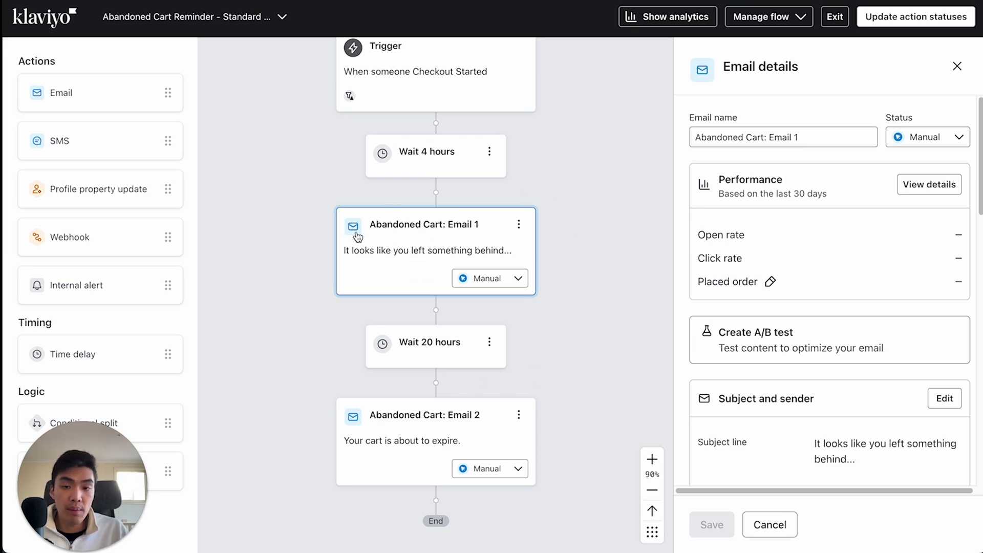
scroll(862, 376, "down", 6)
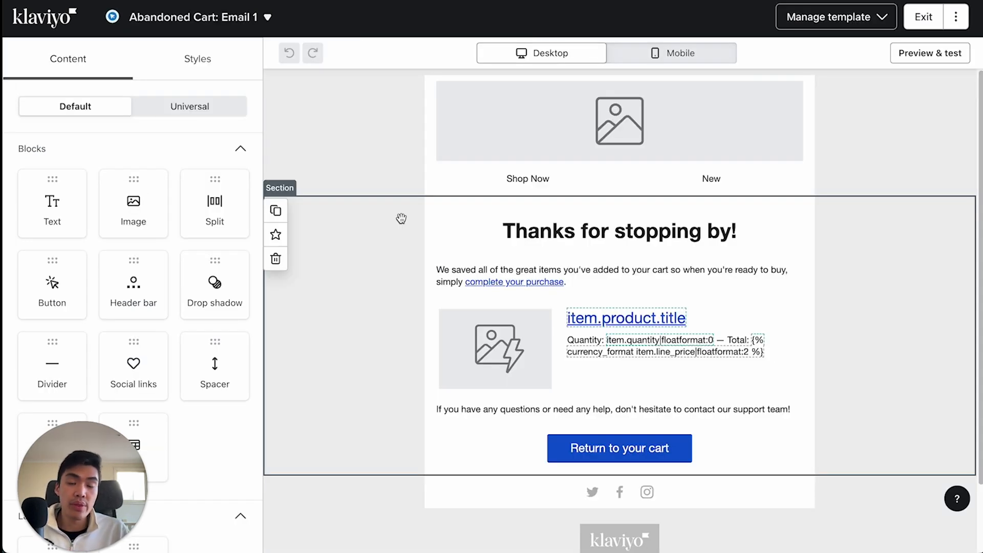
left_click(559, 123)
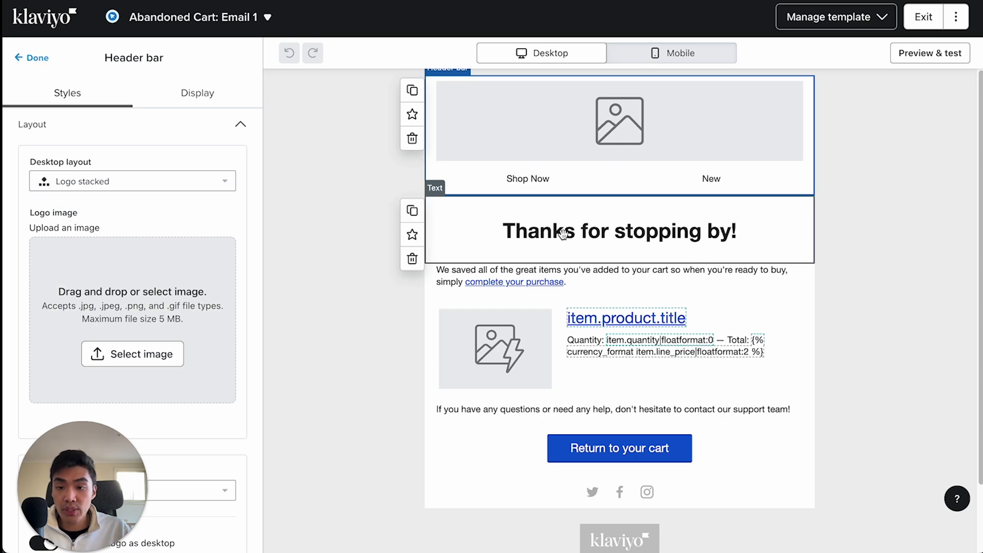
left_click(69, 373)
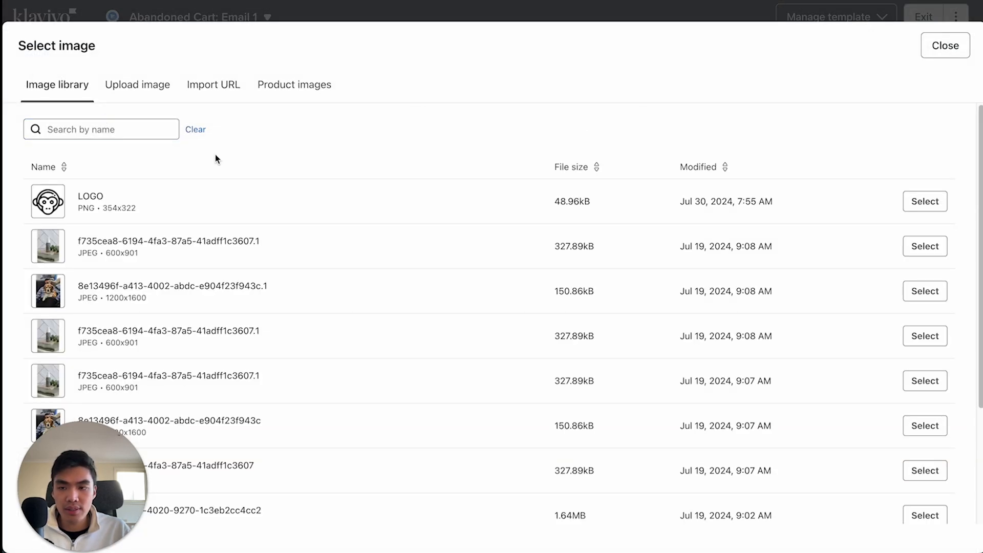
left_click(215, 202)
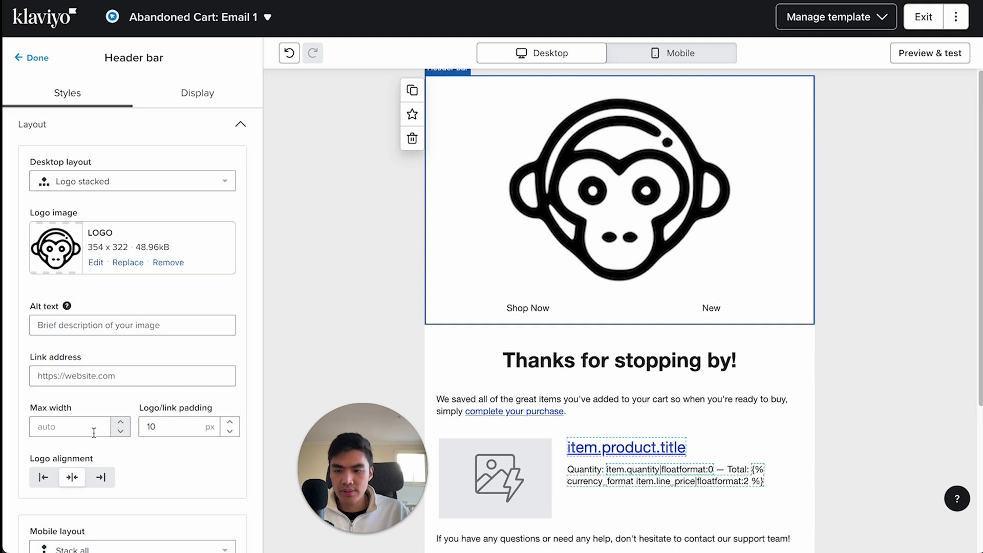
type("100")
- Replace the email's main heading with "You left something behind!"
left_click(652, 212)
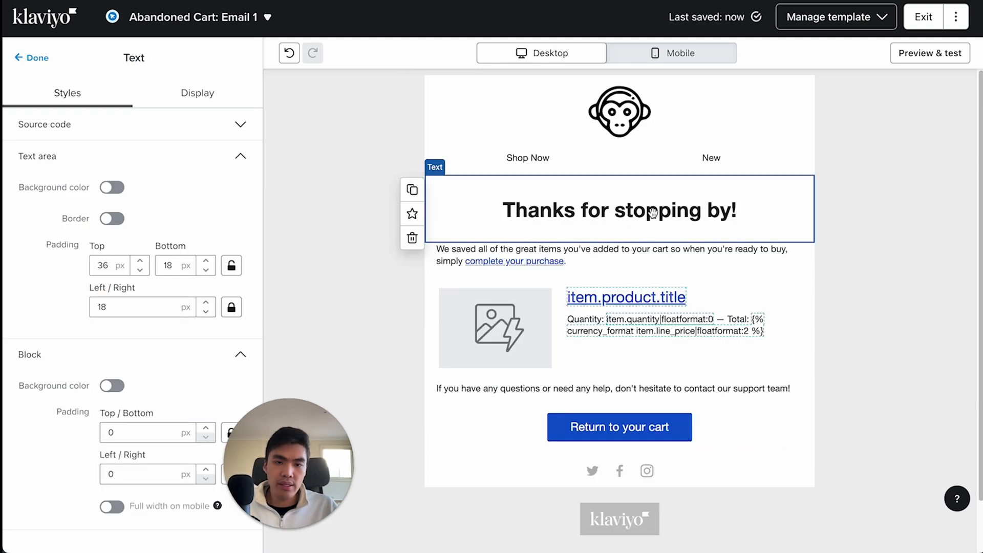
triple_click(653, 213)
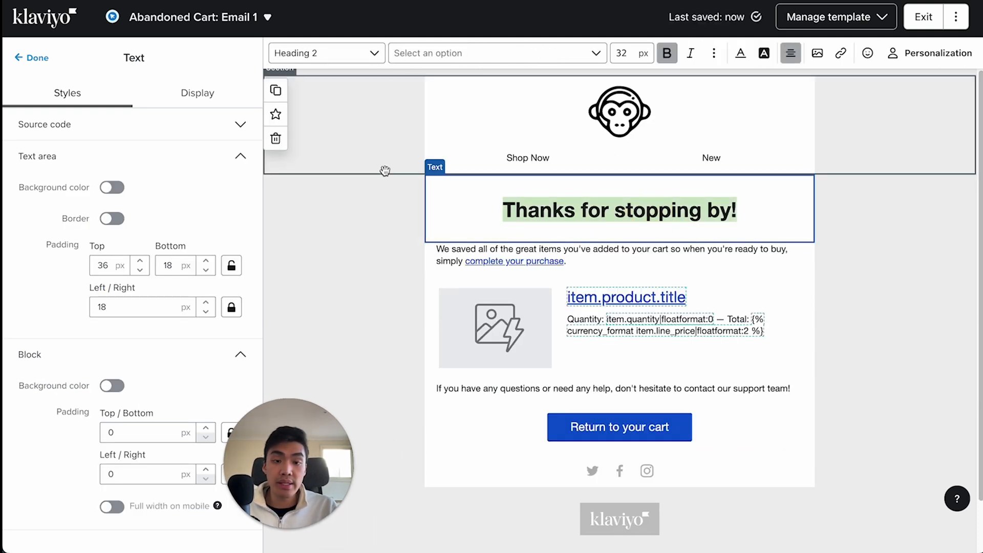
type("You lef")
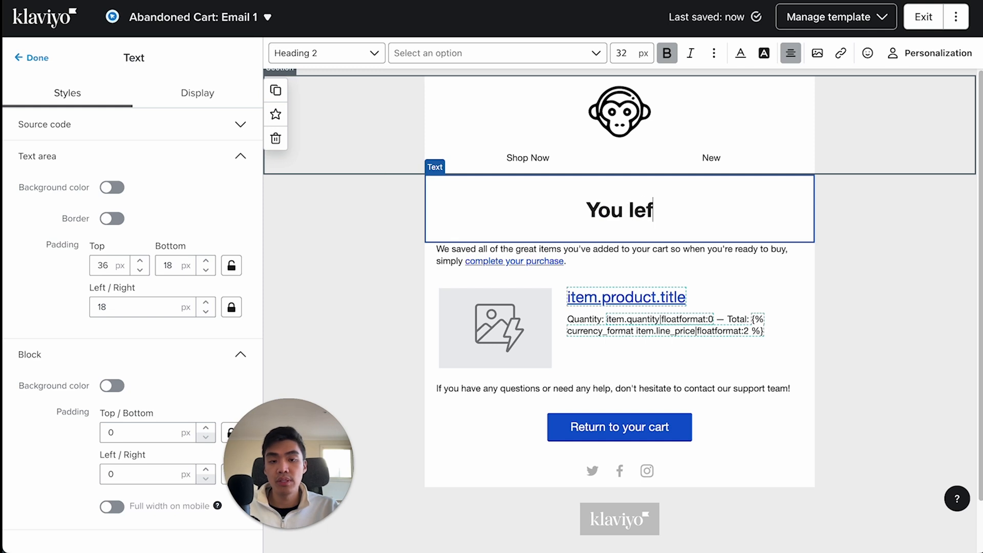
type("t something behind!")
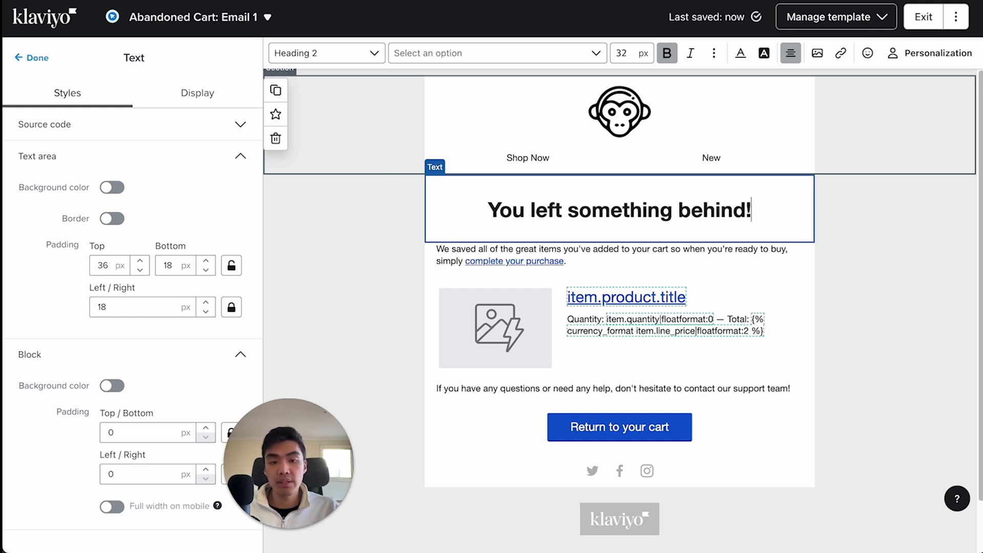
- Inspect the dynamic image and text cells of the product table, including the image's link address
left_click(595, 328)
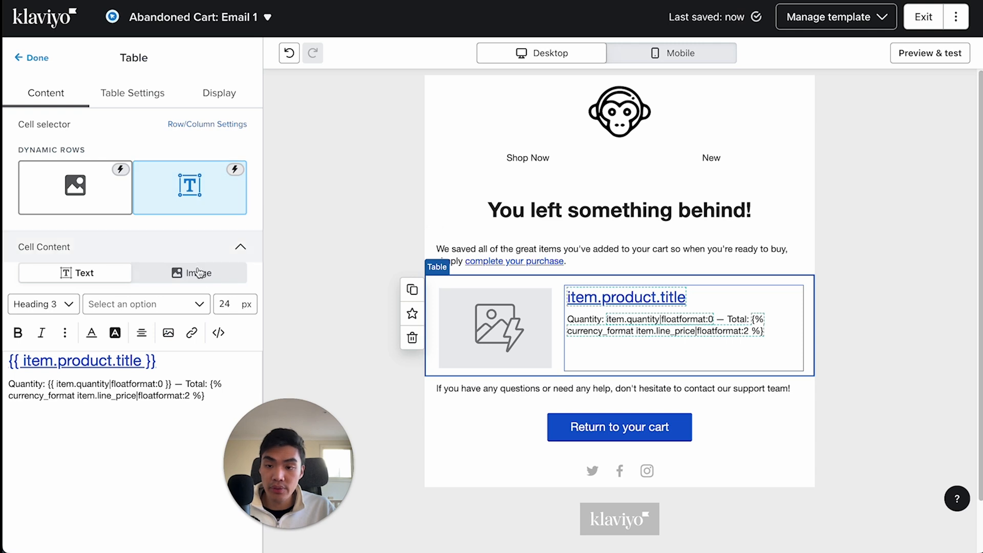
left_click(95, 186)
left_click(71, 440)
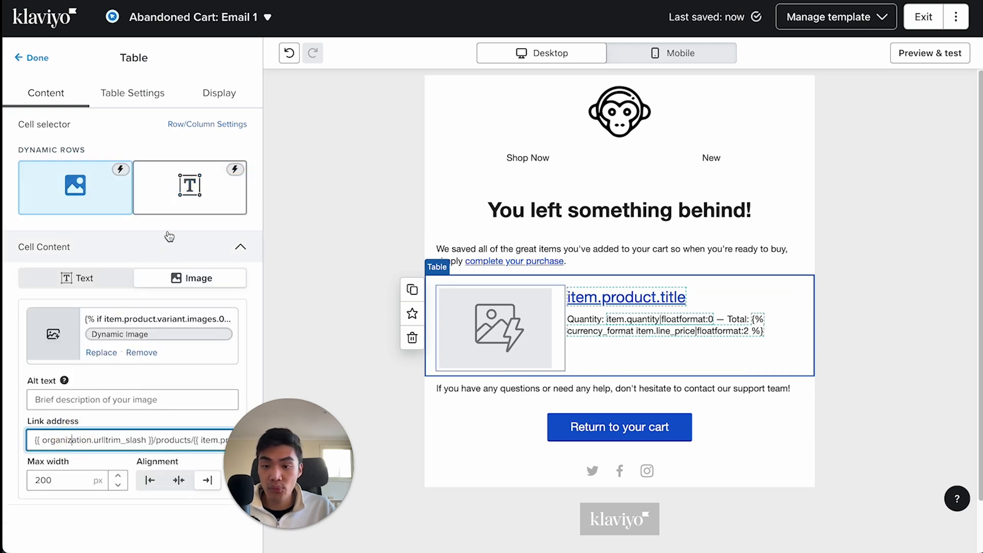
left_click(182, 197)
scroll(152, 378, "down", 1)
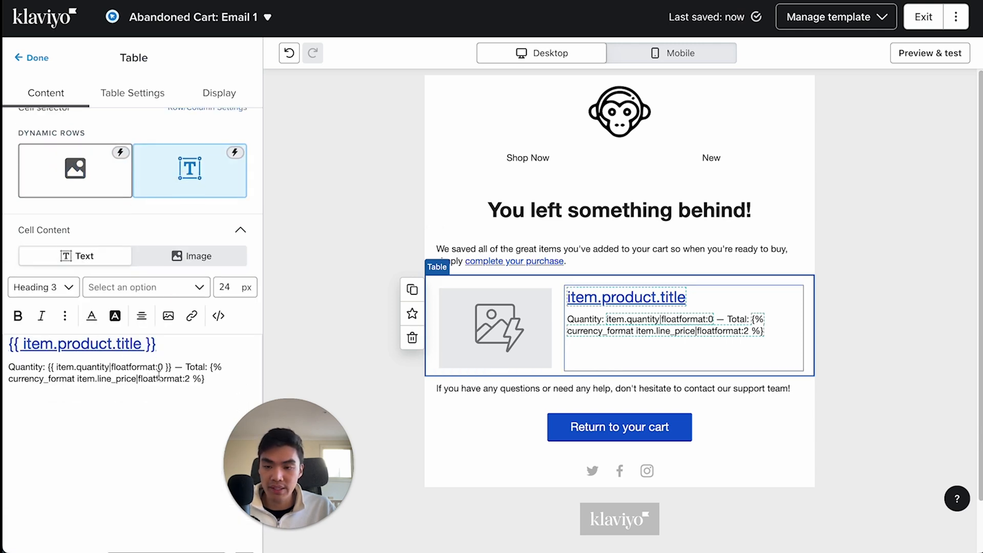
- Check the link address of the "Return to your cart" button and exit the email template editor
left_click(584, 425)
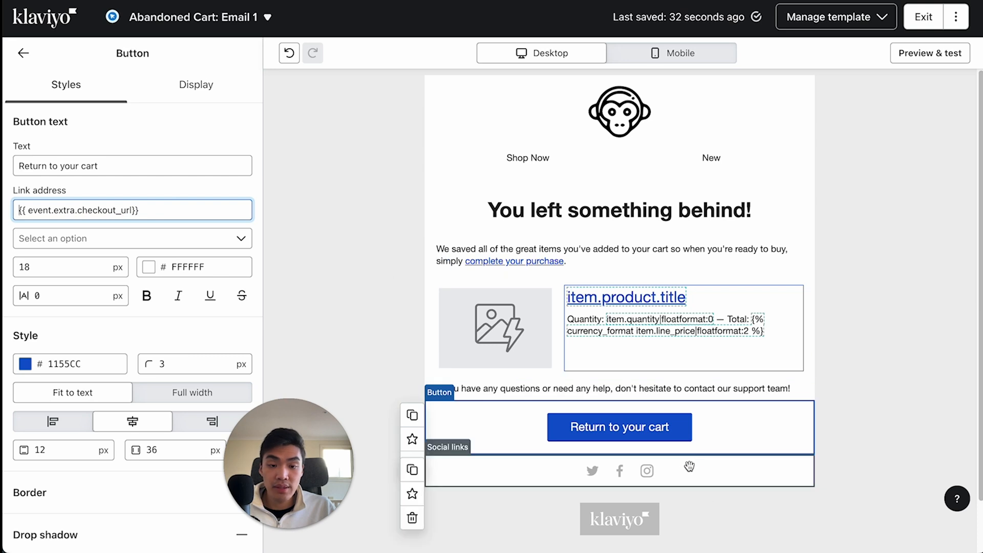
left_click(160, 210)
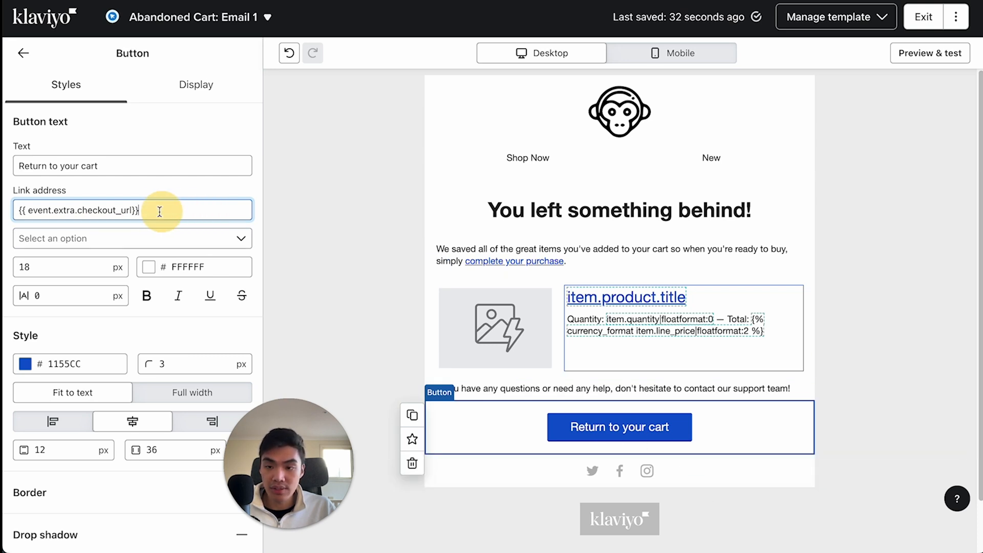
left_click_drag(159, 211, 7, 207)
left_click(84, 209)
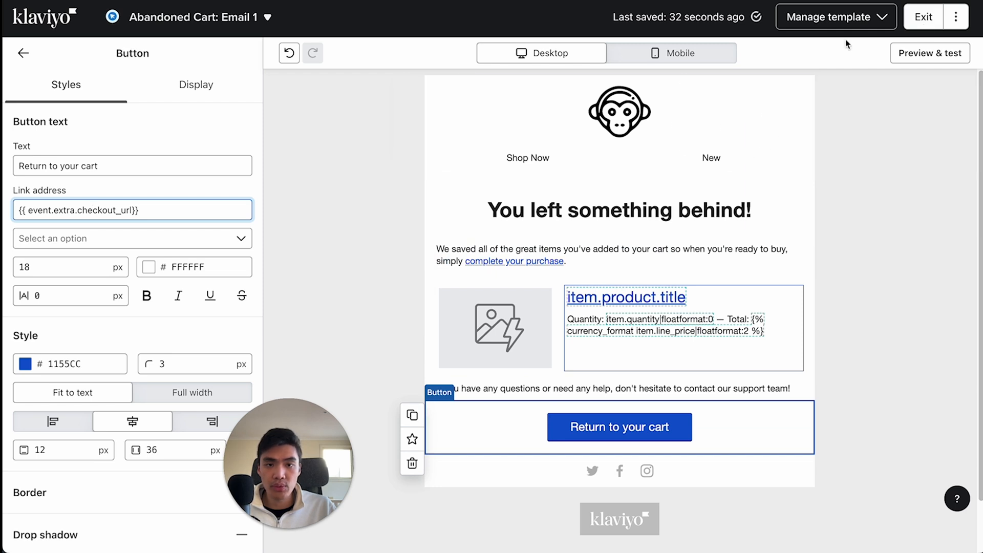
left_click(923, 20)
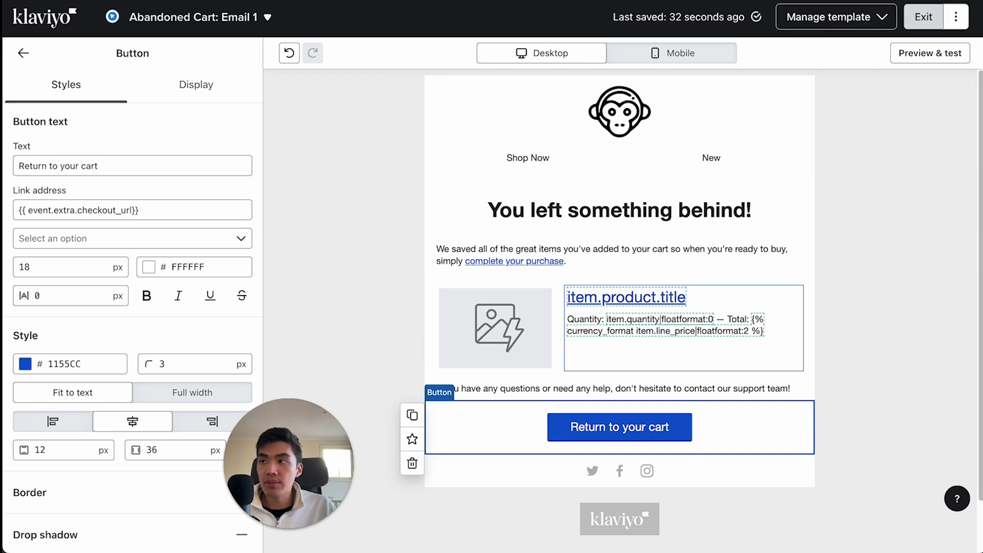
- Set the preview text of Abandoned Cart: Email 1 to "Free shipping on orders over $100" and return to the flow
left_click(947, 213)
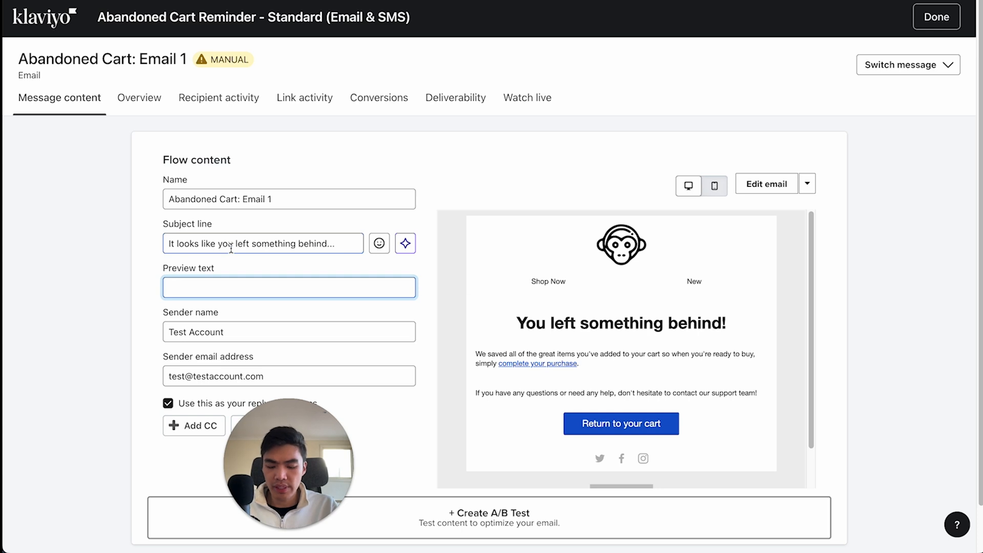
type("Free shipping on orders over $100!")
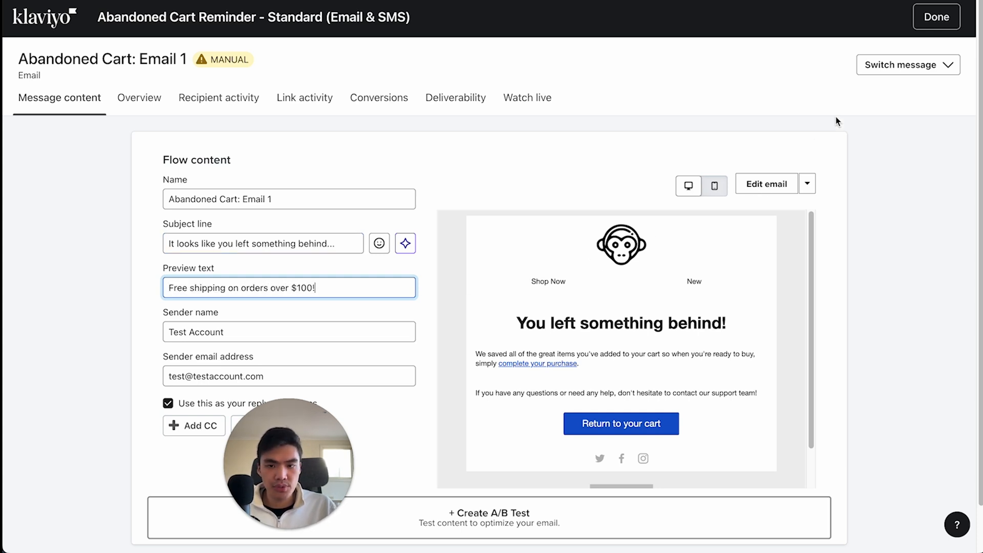
left_click(921, 17)
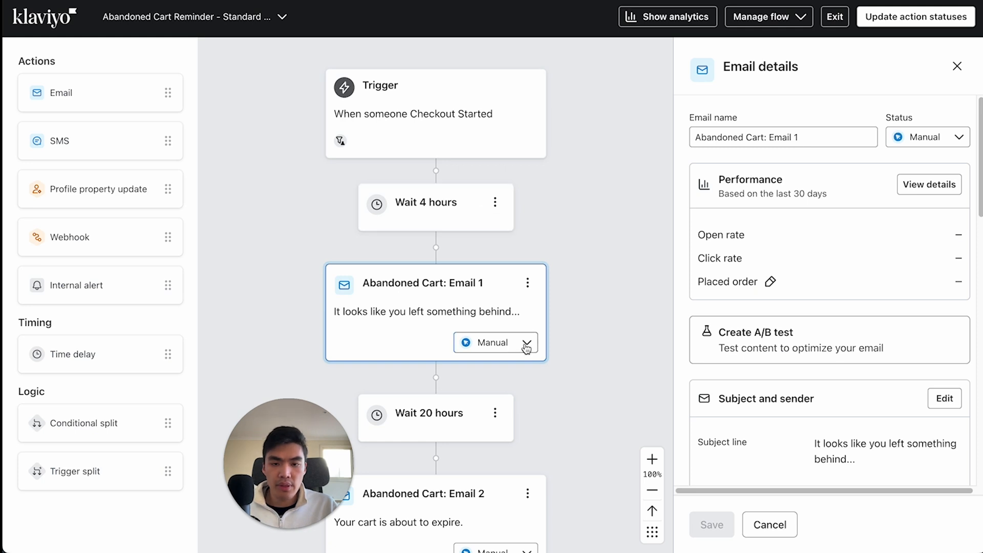
- Update the status of all actions in the abandoned cart flow to Live
left_click_drag(464, 332, 467, 314)
scroll(626, 343, "down", 1)
scroll(780, 396, "down", 9)
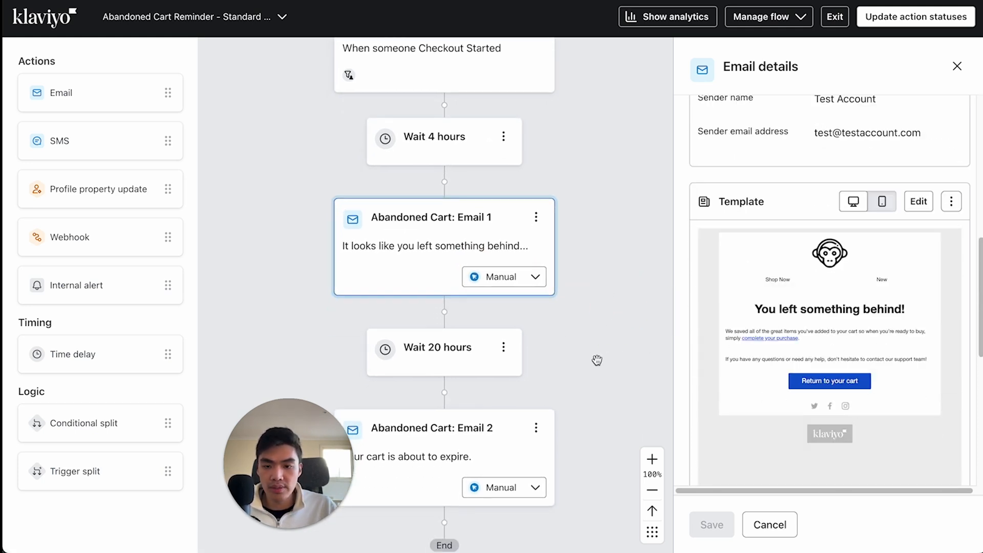
scroll(608, 318, "down", 1)
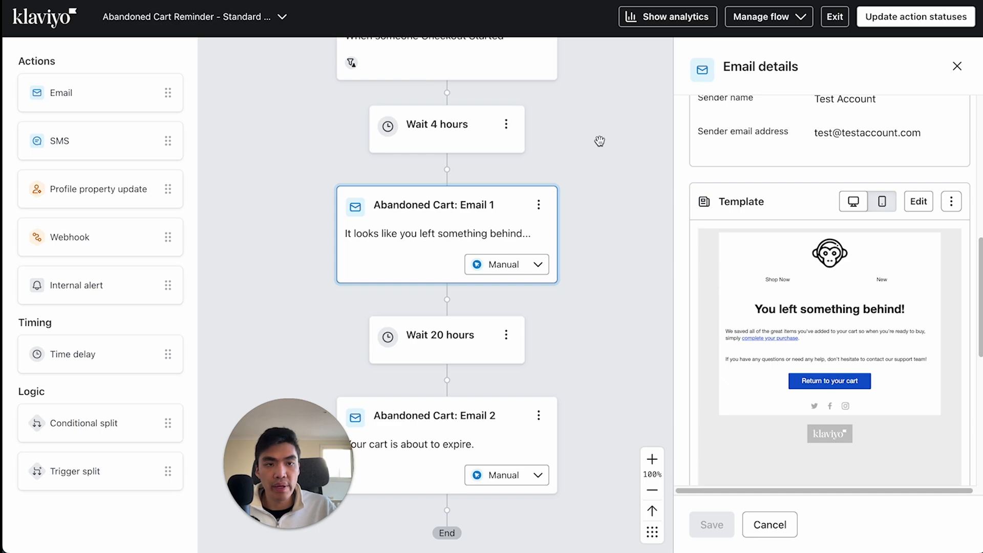
left_click(927, 17)
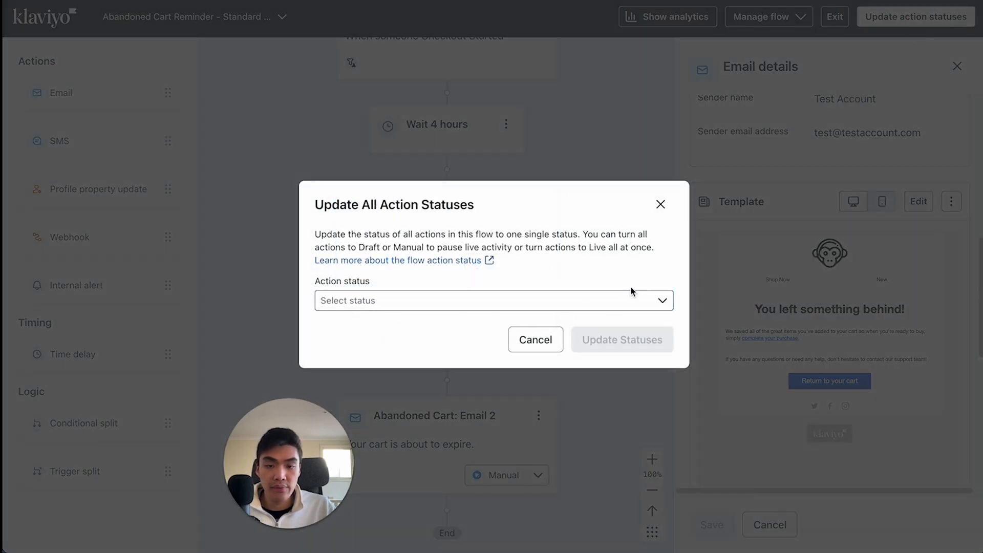
left_click(415, 308)
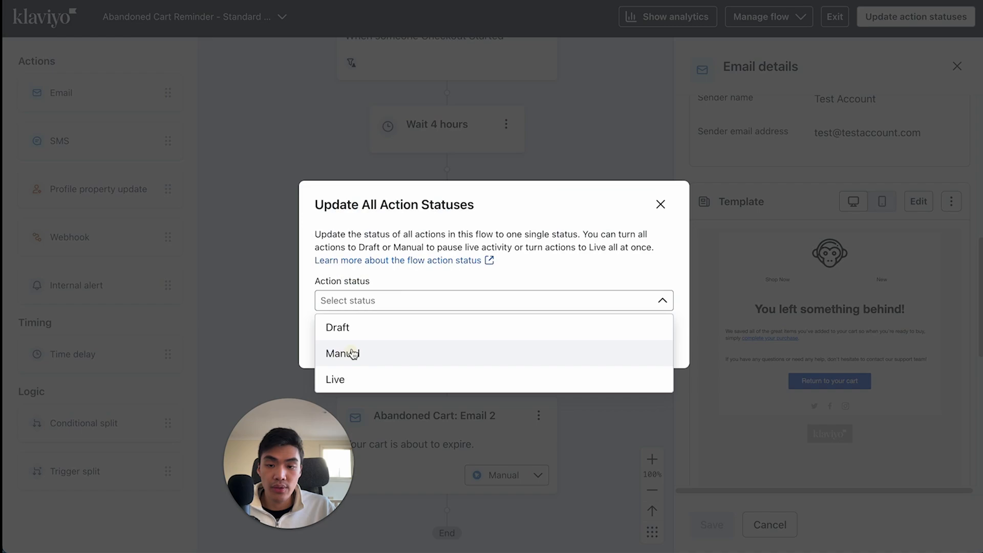
left_click(367, 380)
left_click(629, 347)
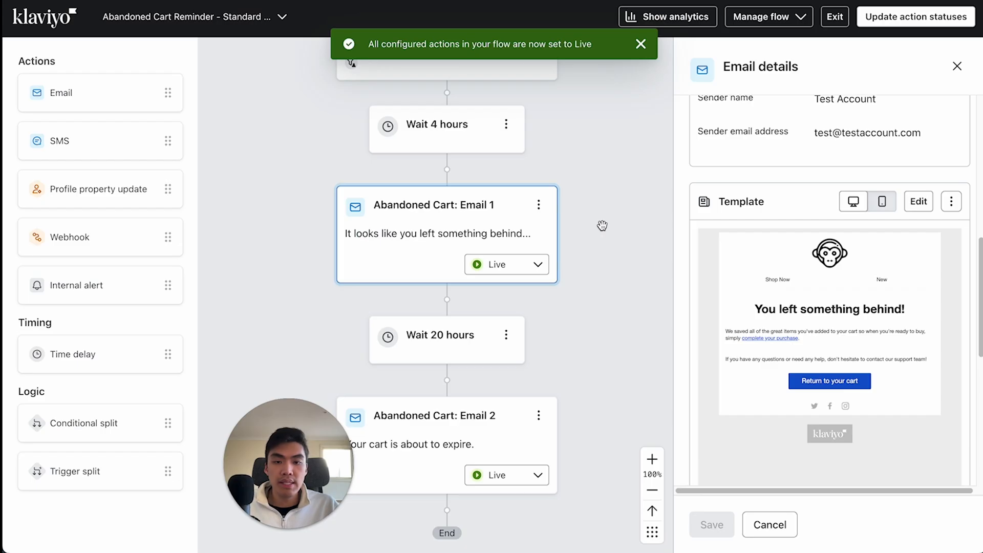
- Show the flow analytics for the last 30 days and examine the performance figures of both abandoned cart emails
scroll(602, 234, "down", 3)
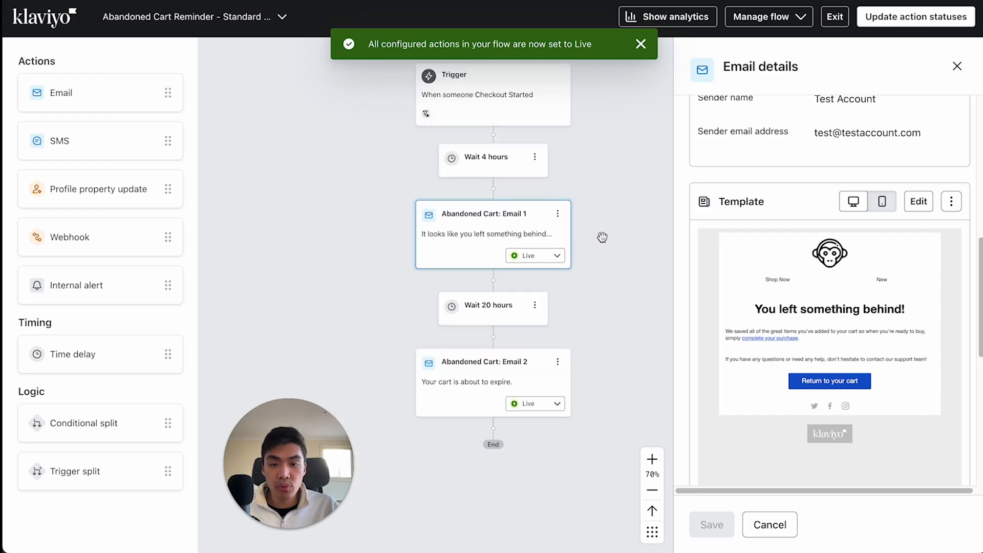
left_click(700, 17)
left_click_drag(614, 249, 600, 197)
left_click_drag(520, 309, 494, 240)
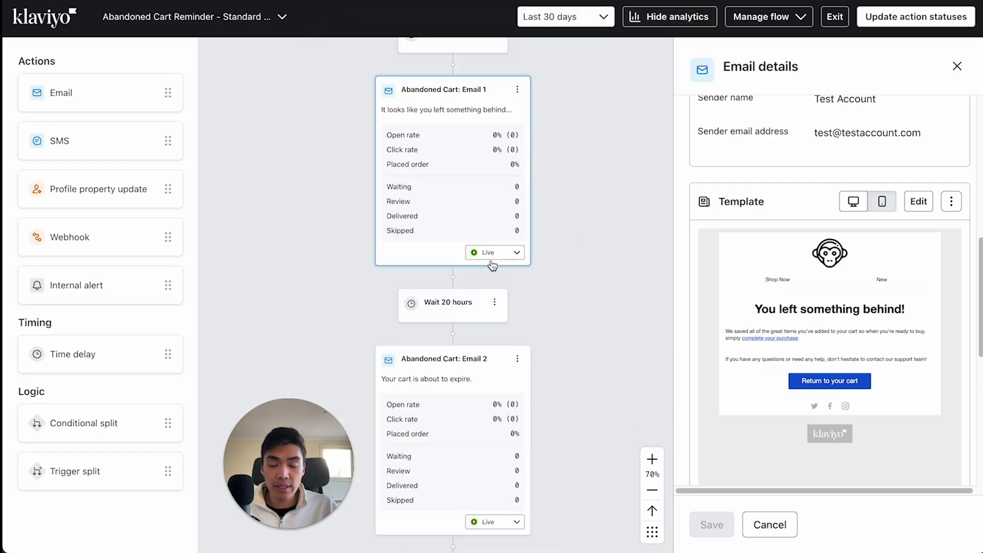
left_click_drag(575, 307, 570, 329)
left_click(669, 19)
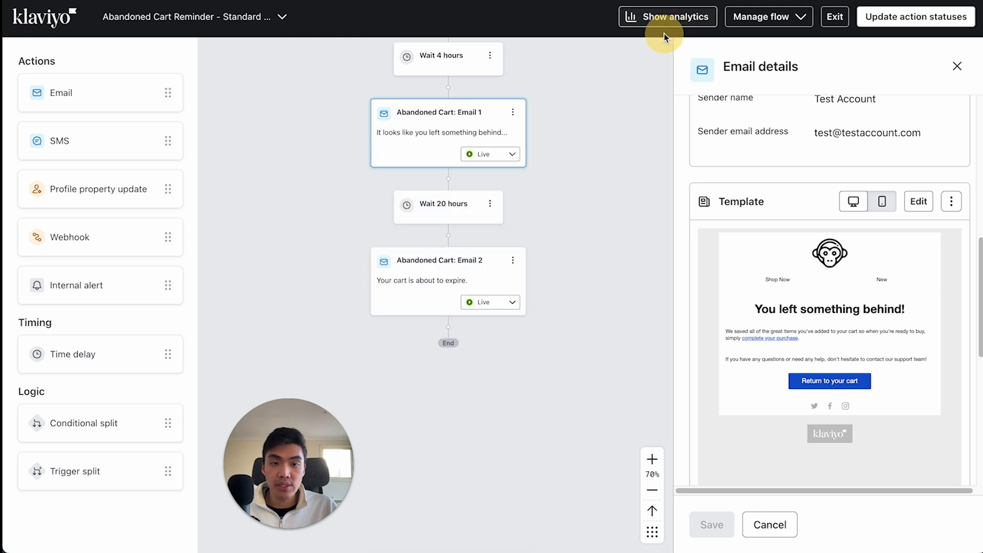
left_click(669, 19)
left_click_drag(584, 270, 567, 215)
left_click_drag(588, 272, 578, 206)
left_click_drag(561, 254, 566, 204)
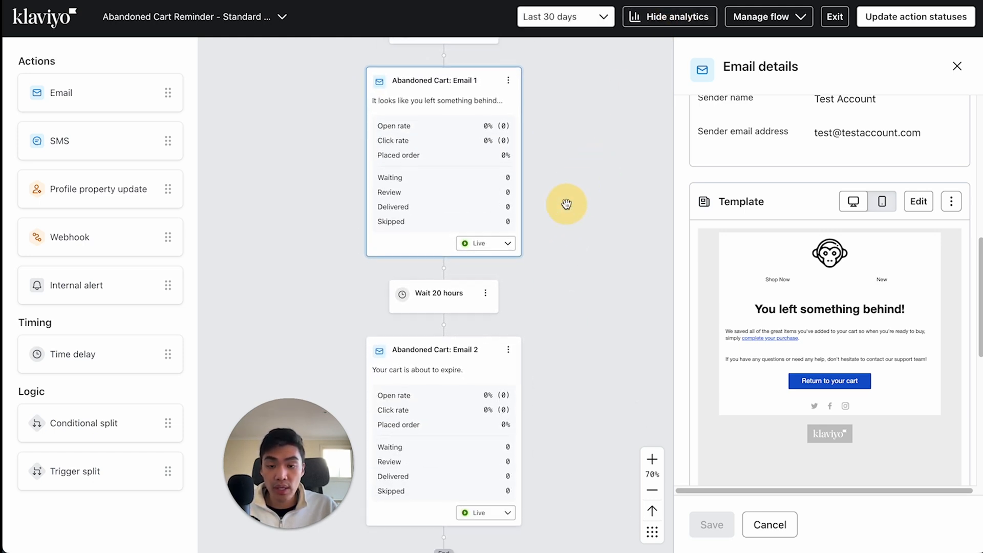
left_click_drag(594, 347, 578, 262)
left_click_drag(562, 336, 606, 393)
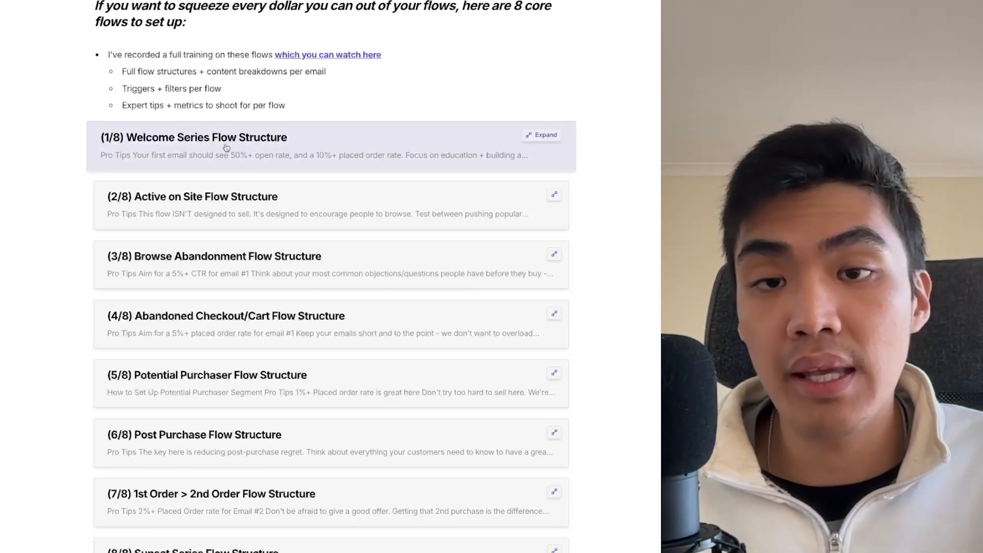
- In the guide document on the 8 core flows, expand the Welcome Series Flow Structure card, review its diagram, and collapse it
left_click(527, 136)
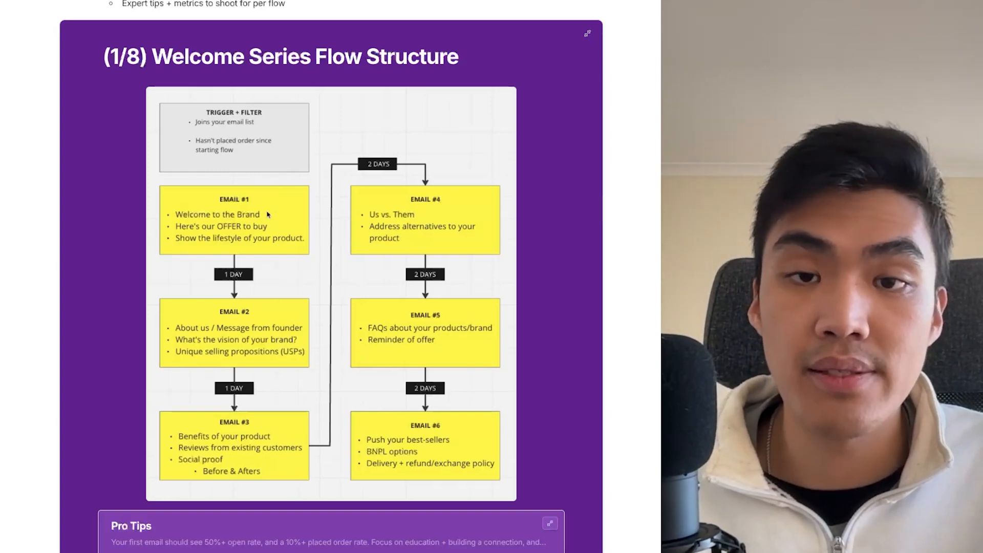
scroll(300, 377, "down", 1)
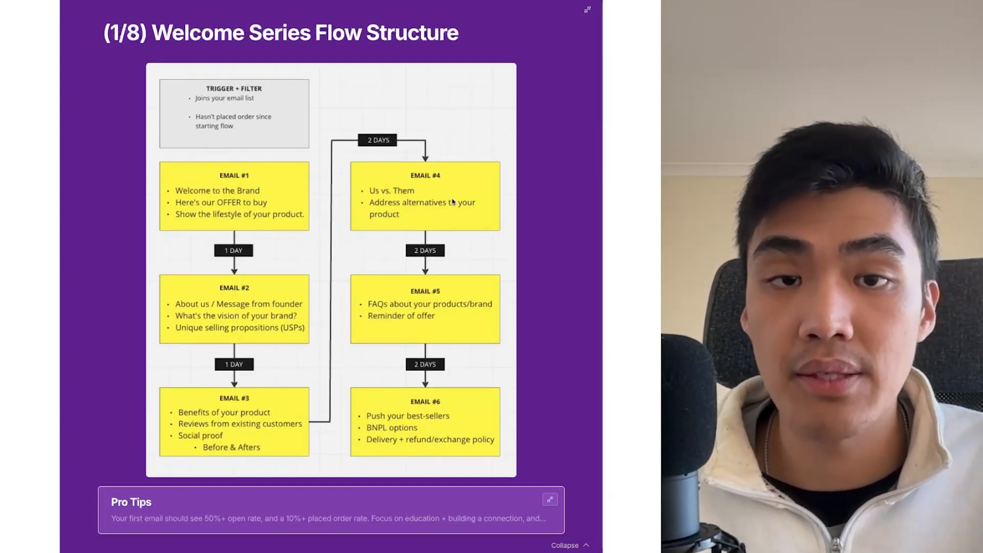
left_click(587, 9)
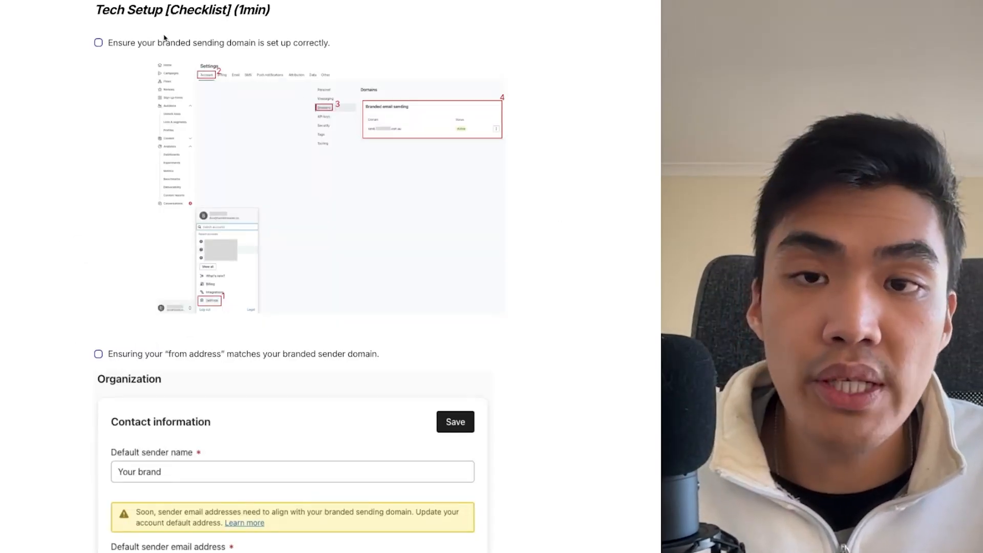
- Enlarge the Tech Setup checklist images to examine the branded sending domain settings and the default sender contact information
left_click(256, 169)
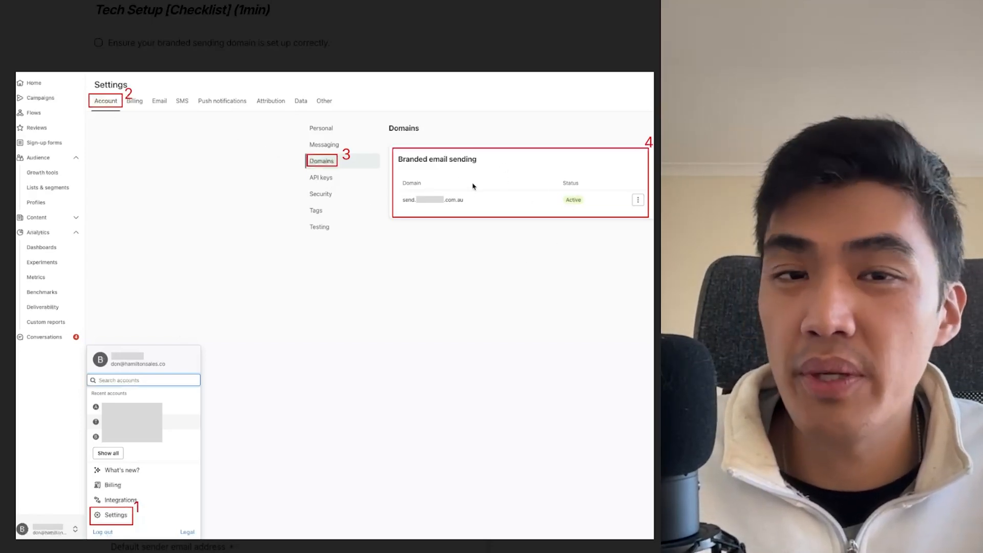
left_click(541, 48)
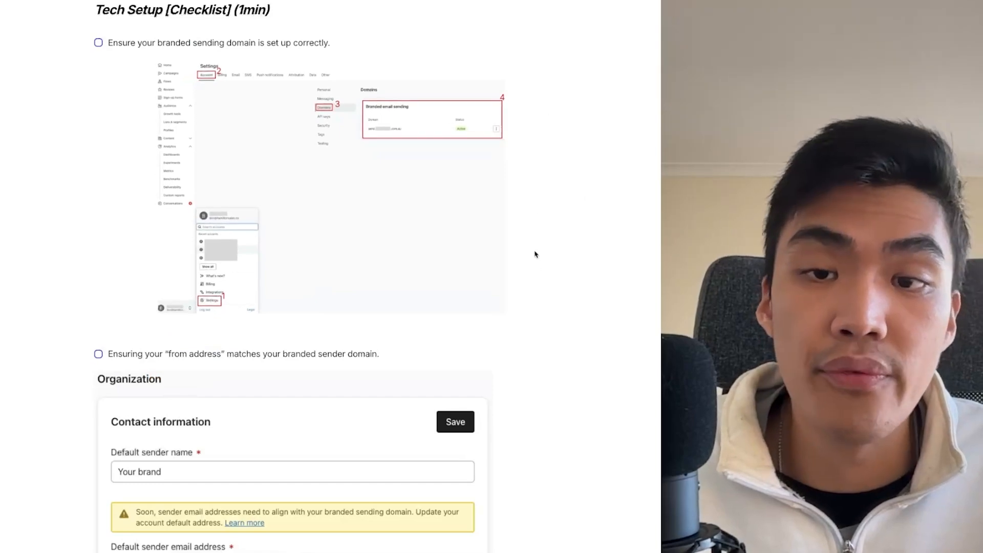
scroll(232, 285, "down", 1)
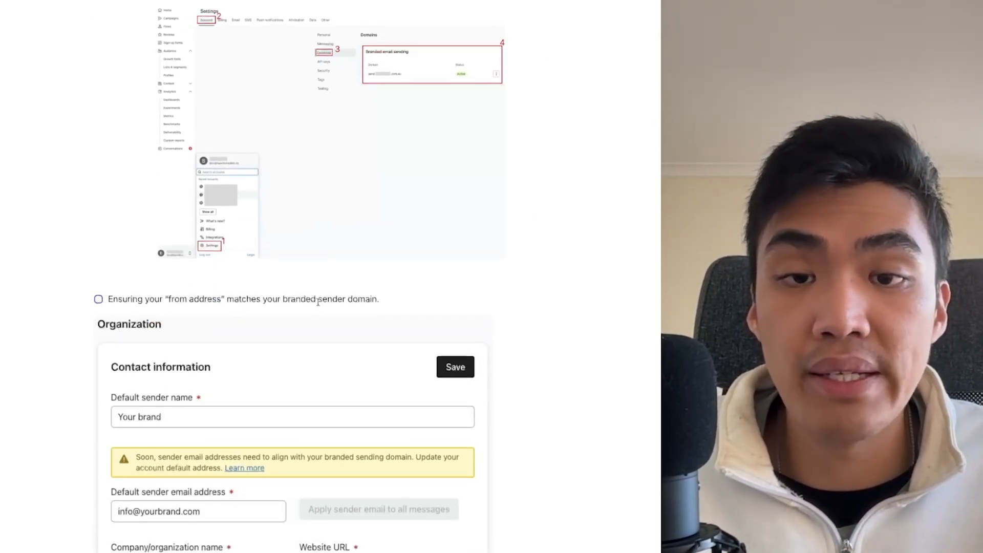
left_click(304, 418)
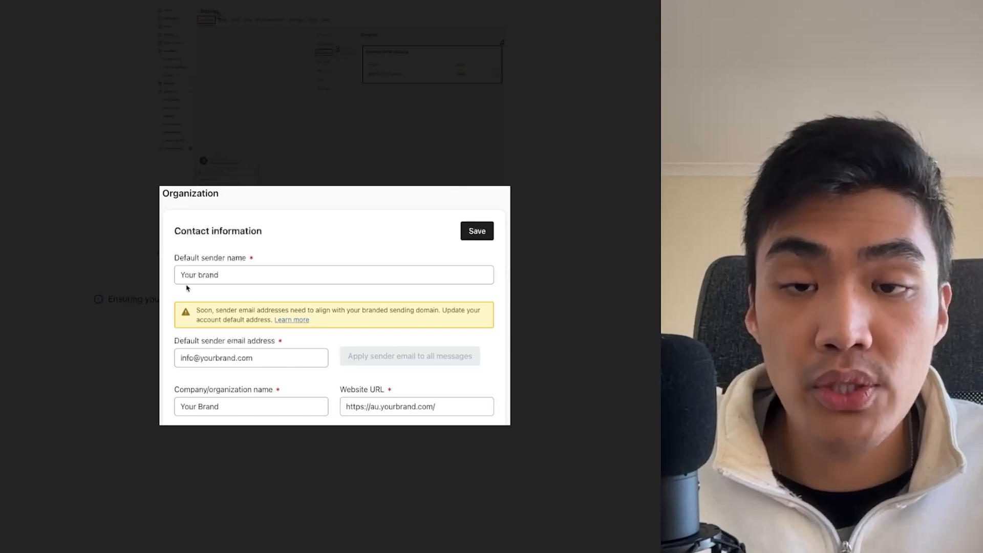